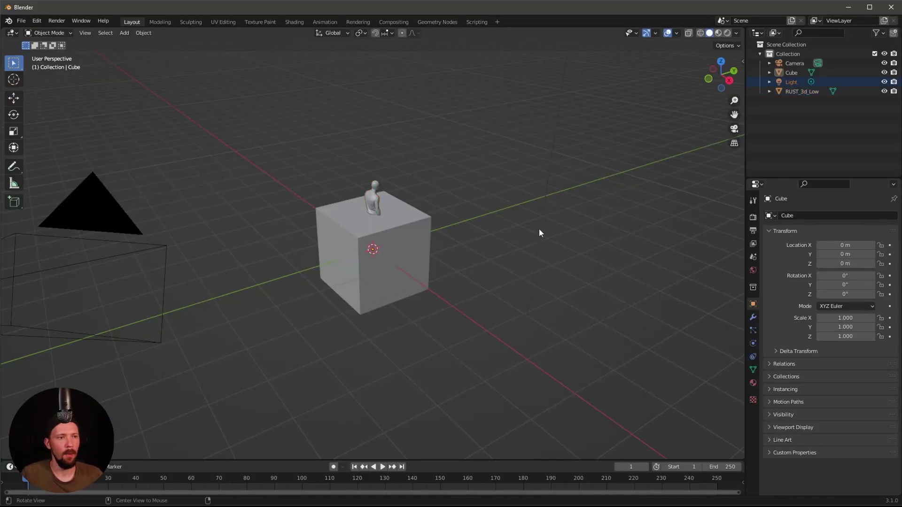
Step: Delete the default cube, leaving the camera, light and RUST_3d_Low figure
middle_drag(540, 228, 463, 252)
scroll(535, 238, up, 2)
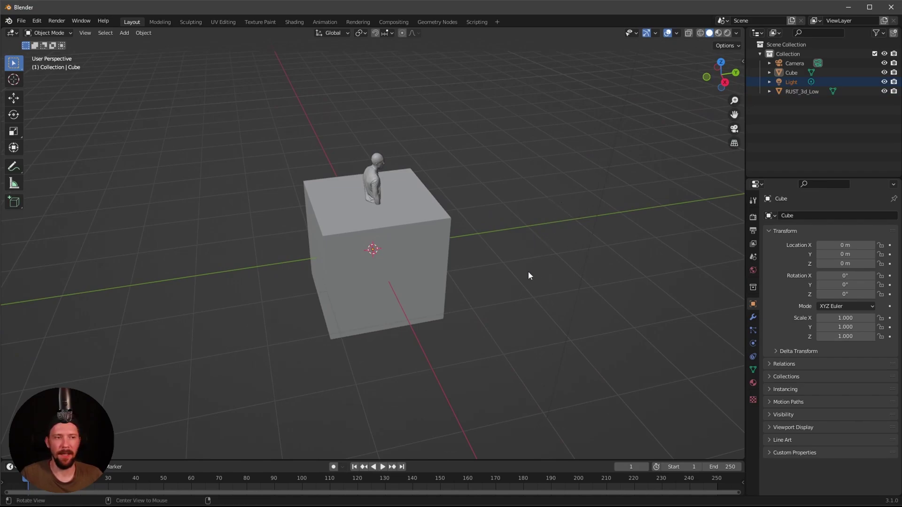
middle_drag(528, 272, 405, 302)
click(406, 303)
key(x)
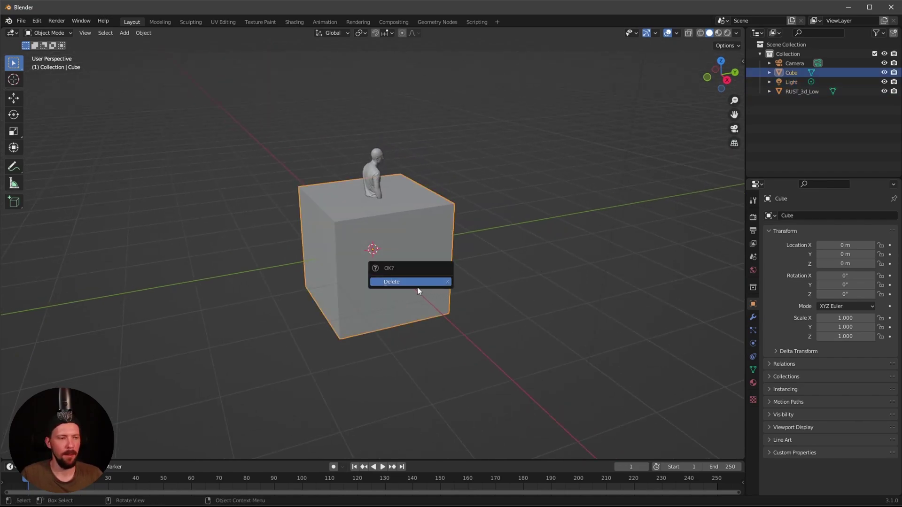
click(417, 285)
ctrl+middle_drag(542, 254, 498, 278)
Step: Add a mesh plane at the figure's feet
key(shift+a)
mouse_move(498, 278)
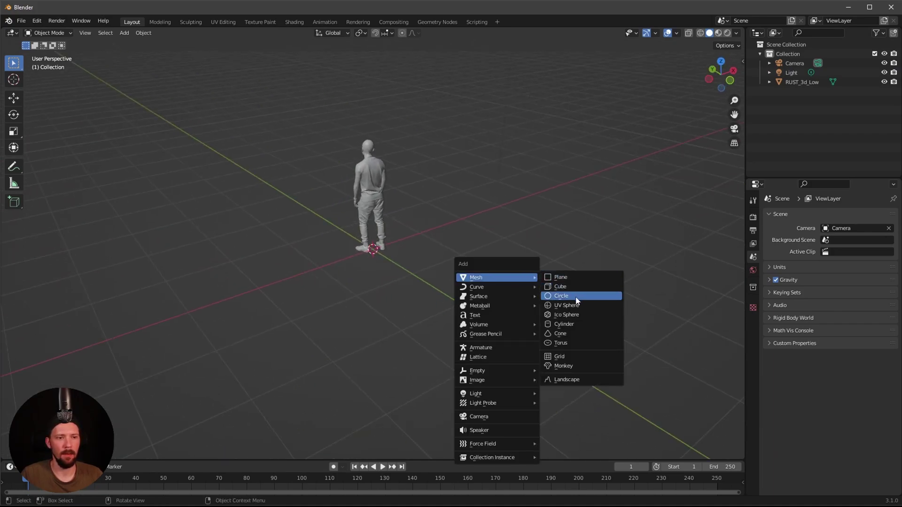
click(580, 278)
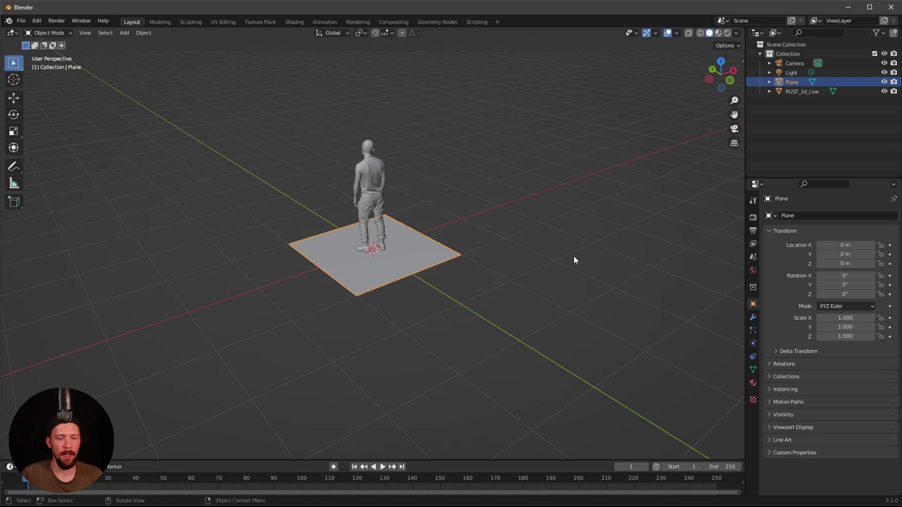
Step: Stand the plane upright with a -90° Y rotation and enter Edit Mode
key(n)
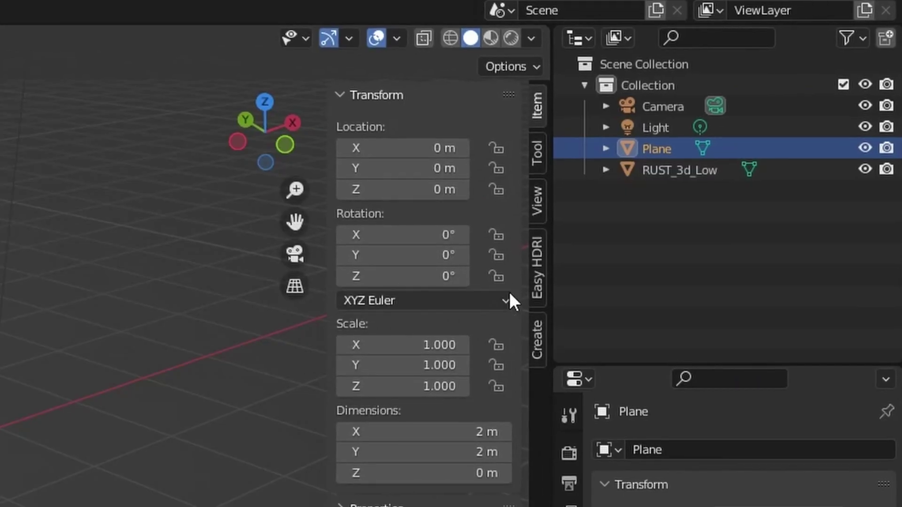
click(686, 133)
text(-90)
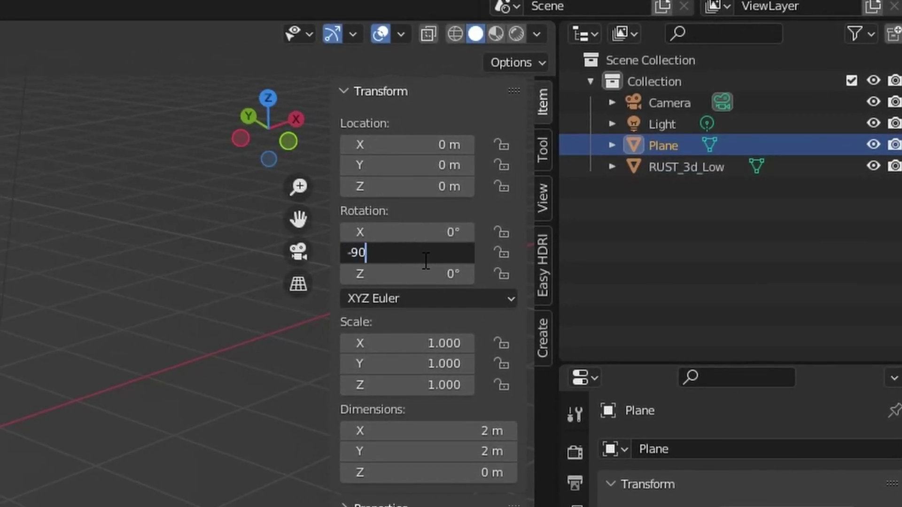
key(Return)
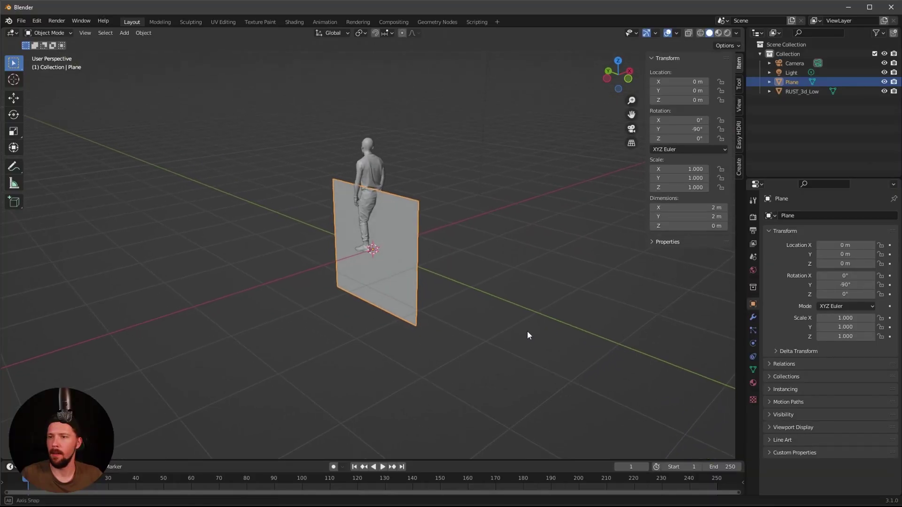
ctrl+middle_drag(470, 331, 494, 296)
key(Tab)
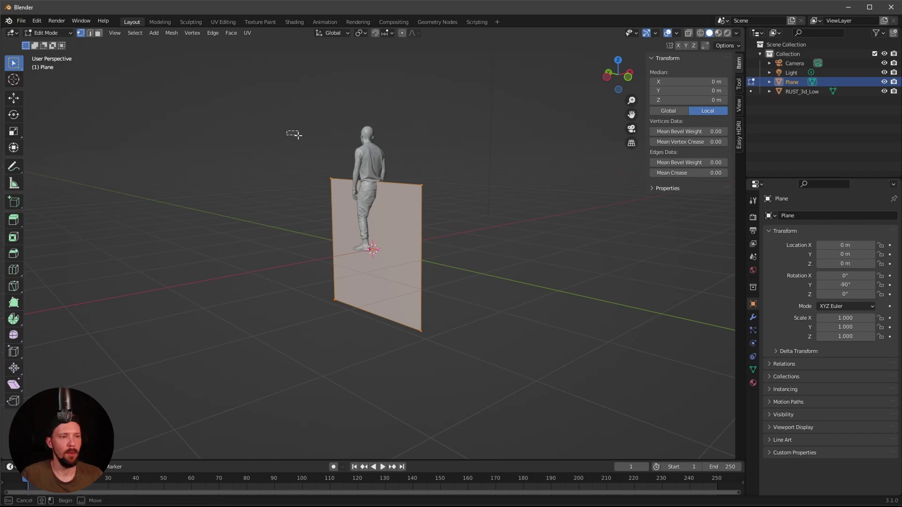
Step: Select the plane's top edge and move it to Median X 5 m
key(alt+a)
drag(297, 145, 365, 232)
shift+drag(397, 164, 435, 202)
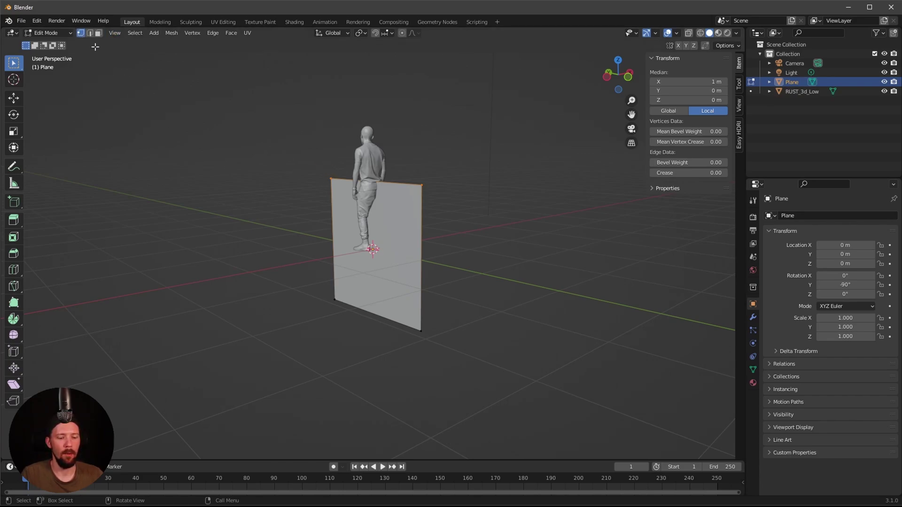
drag(288, 146, 521, 227)
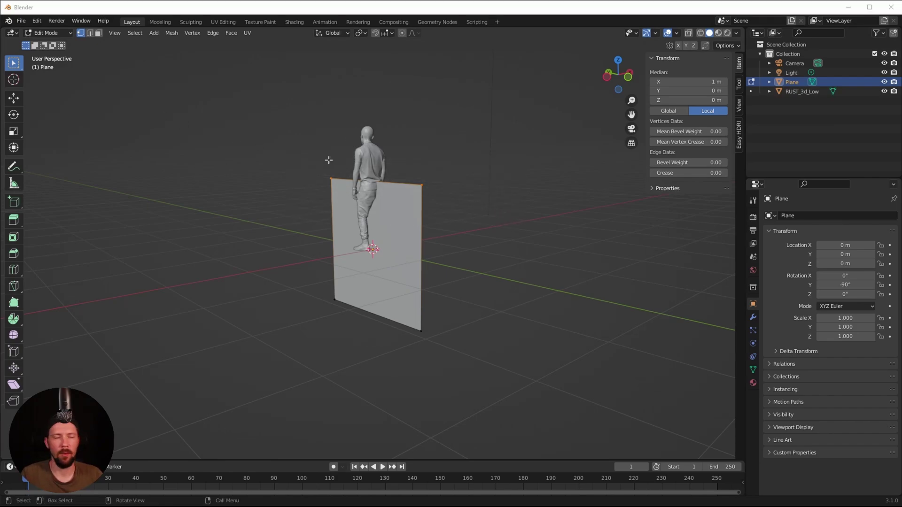
drag(298, 153, 504, 207)
click(695, 82)
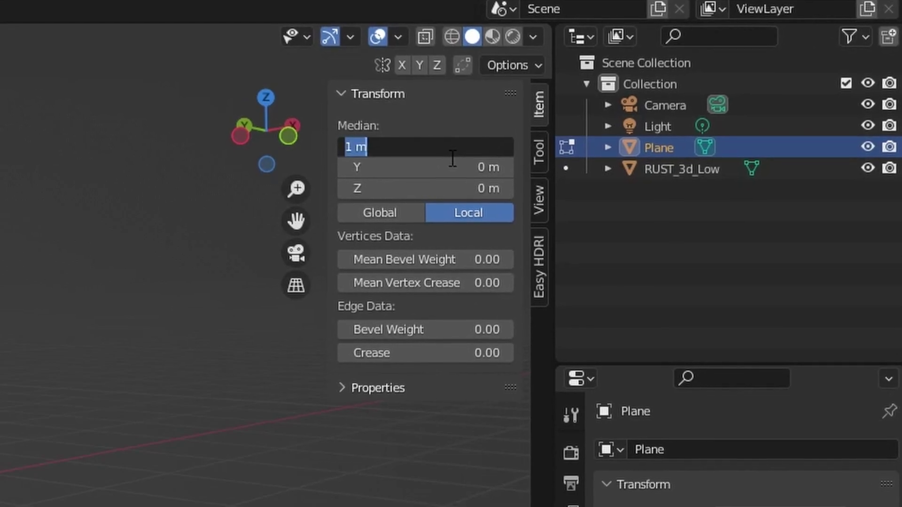
text(5)
key(Return)
Step: Move the plane's bottom edge to Median X -5 m
drag(299, 262, 490, 360)
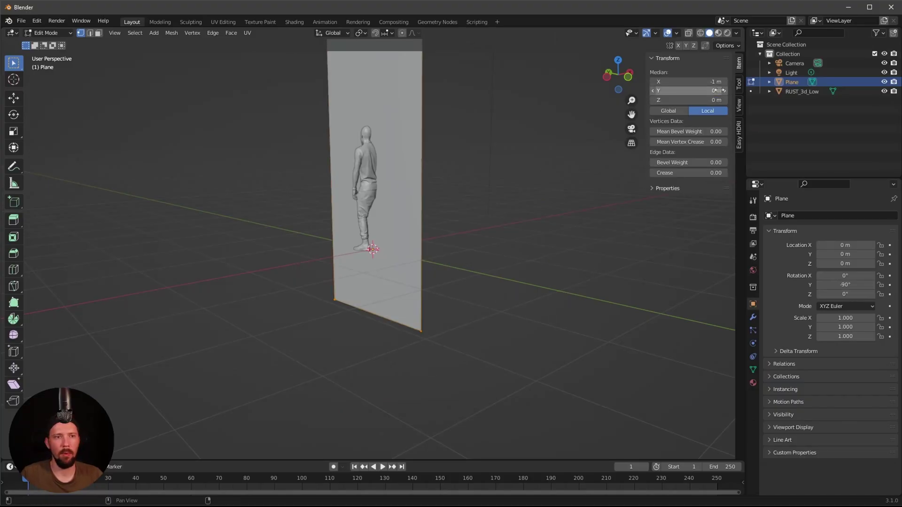
click(700, 82)
key(BackSpace)
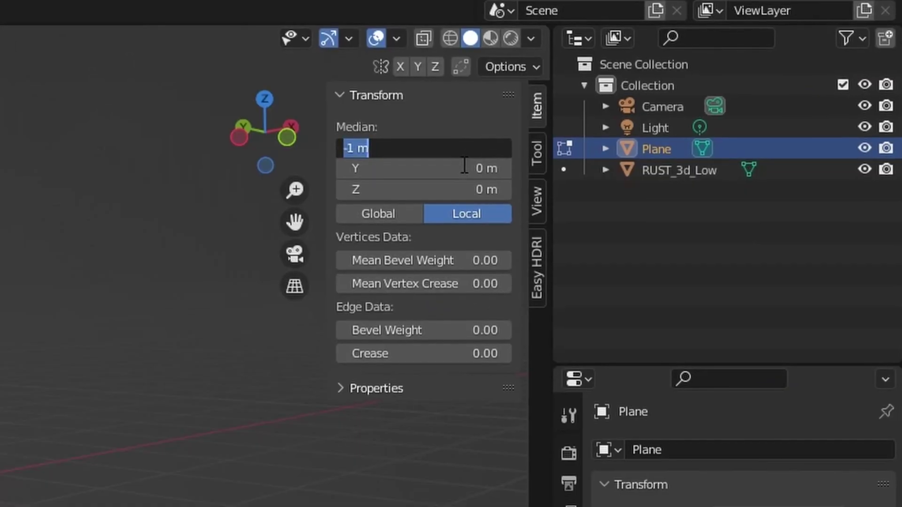
text(-5)
key(Return)
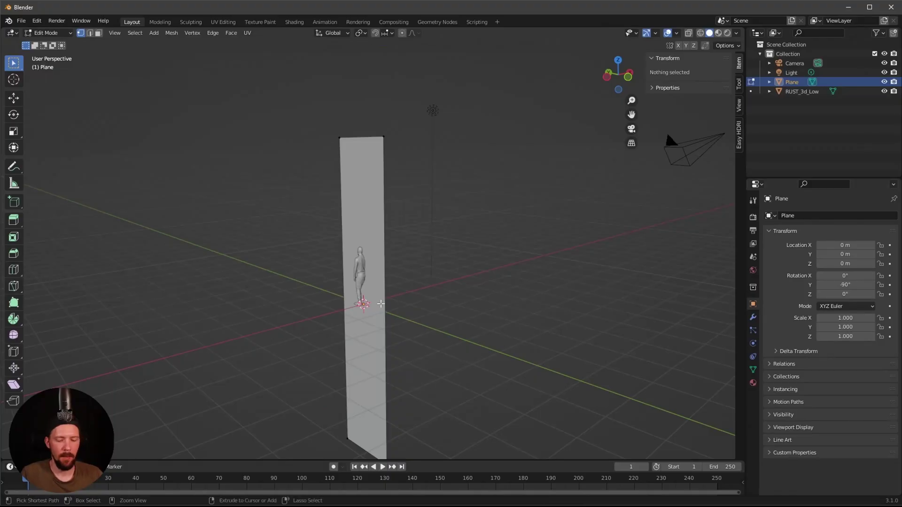
key(ctrl+r)
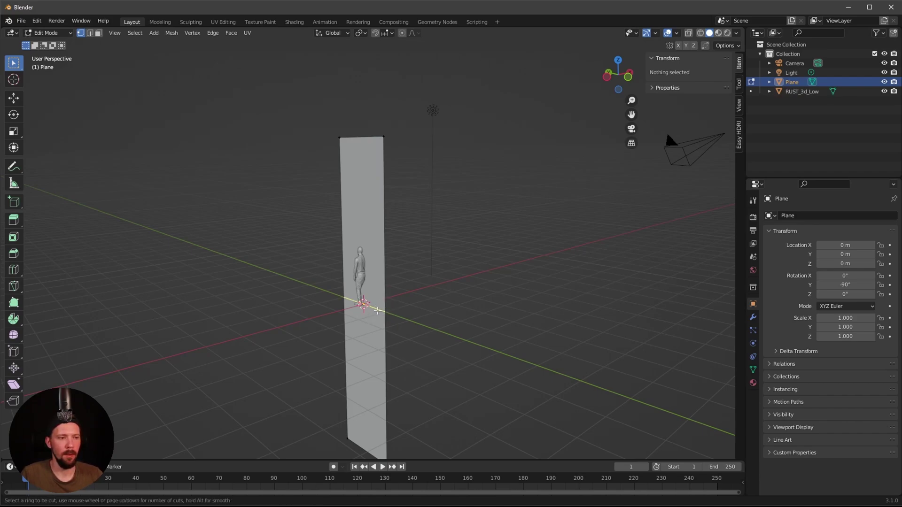
Step: Add two loop cuts across the strip, placed at X 1.5 m and 1 m
click(377, 311)
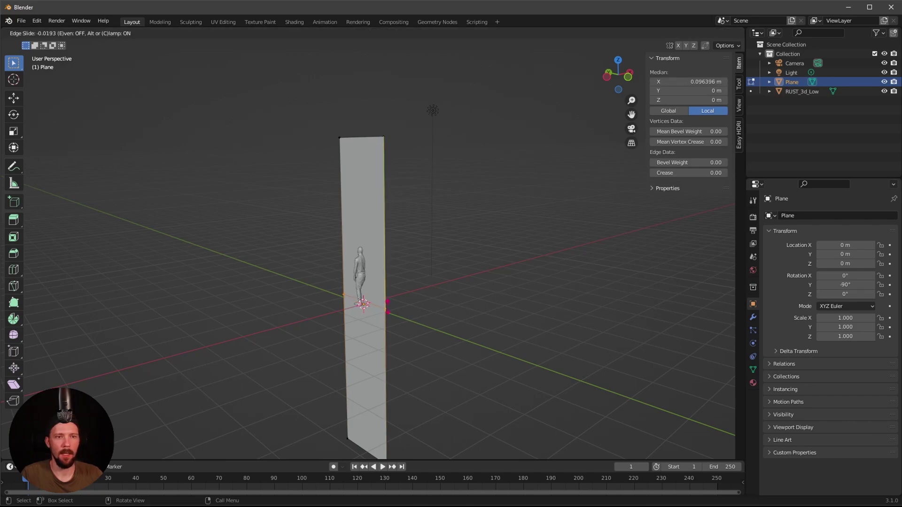
key(Escape)
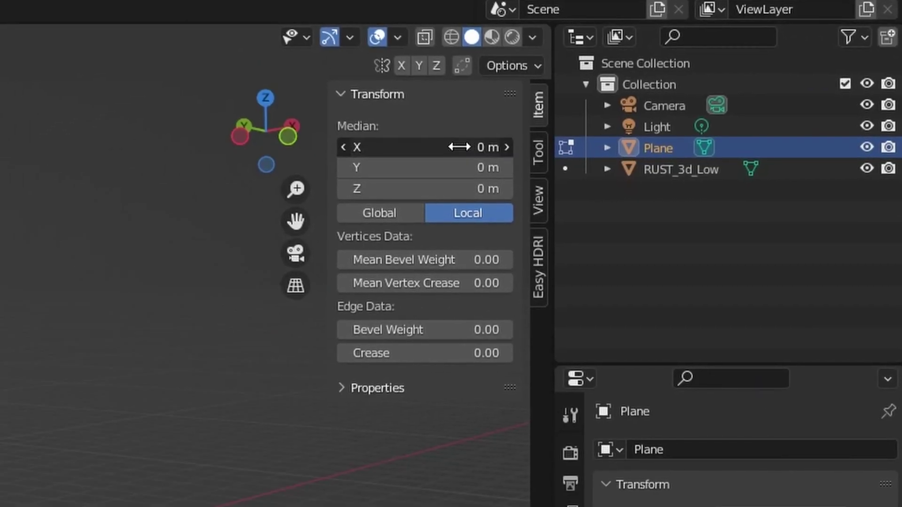
click(710, 83)
text(1.5)
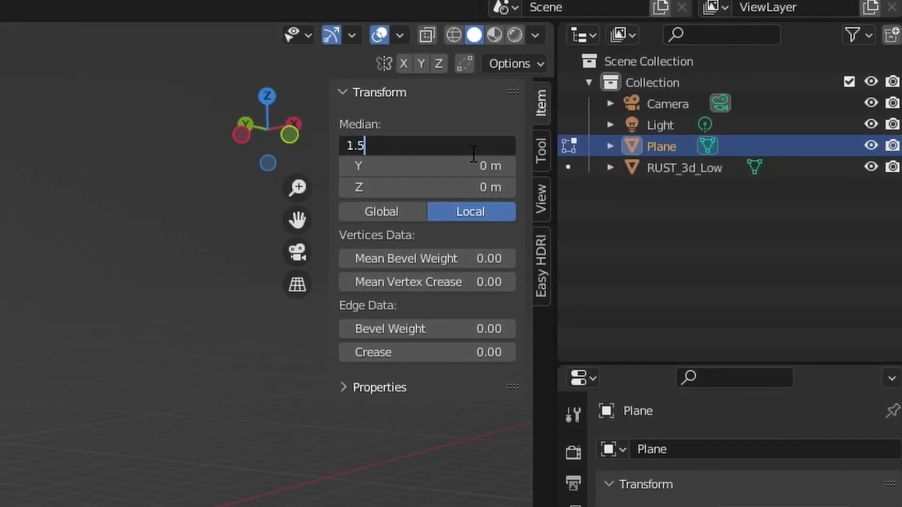
key(Return)
key(ctrl+r)
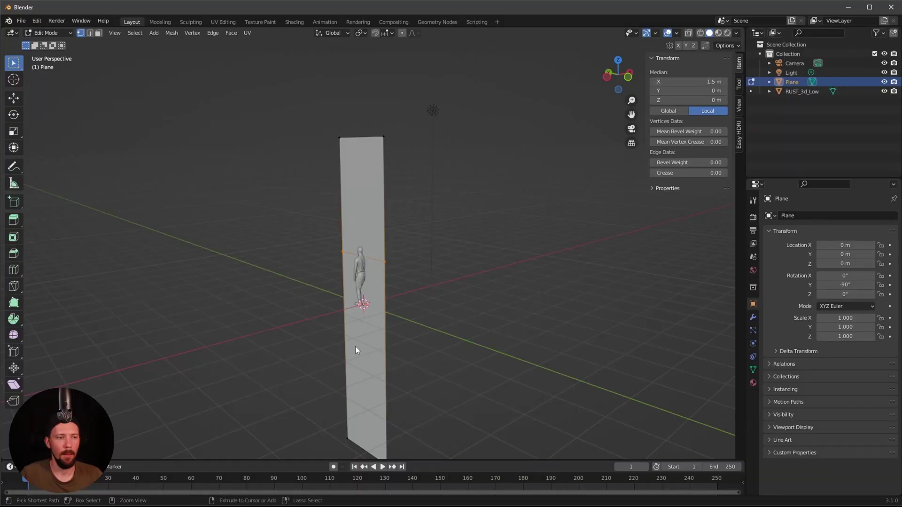
click(364, 350)
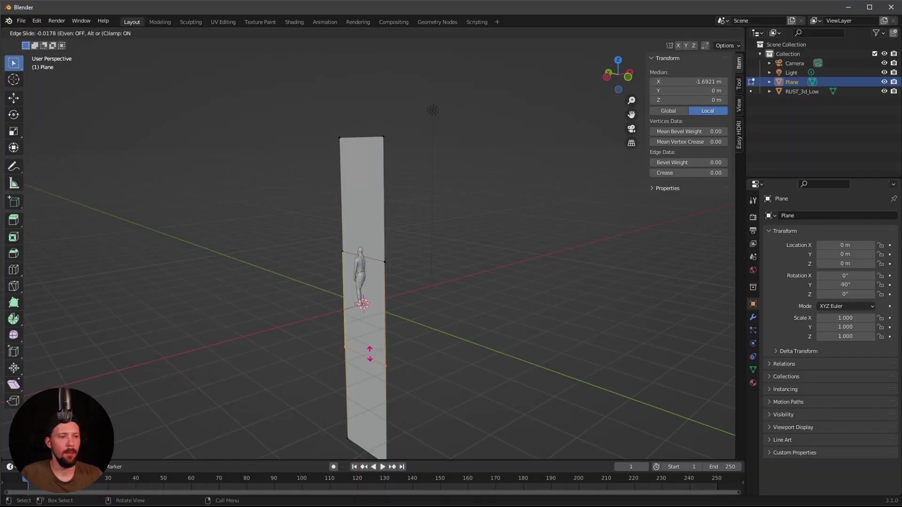
click(369, 358)
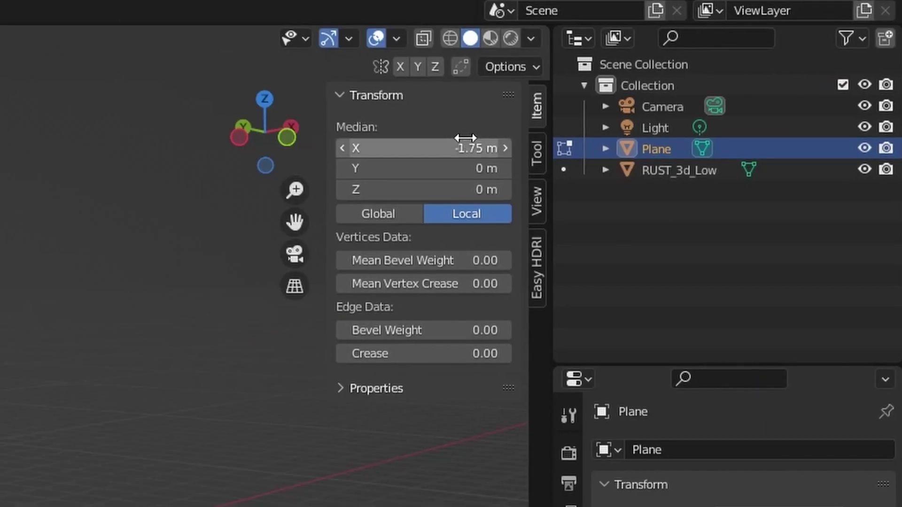
click(710, 79)
text(1)
key(Return)
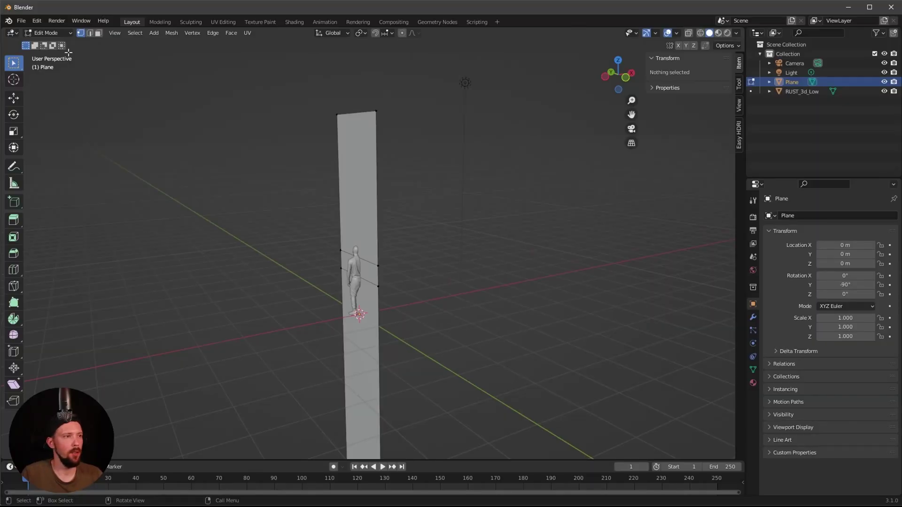
Step: Push the strip's upper face back to Median Z -2 m, folding it into a step
click(99, 34)
middle_drag(497, 203, 435, 211)
click(359, 165)
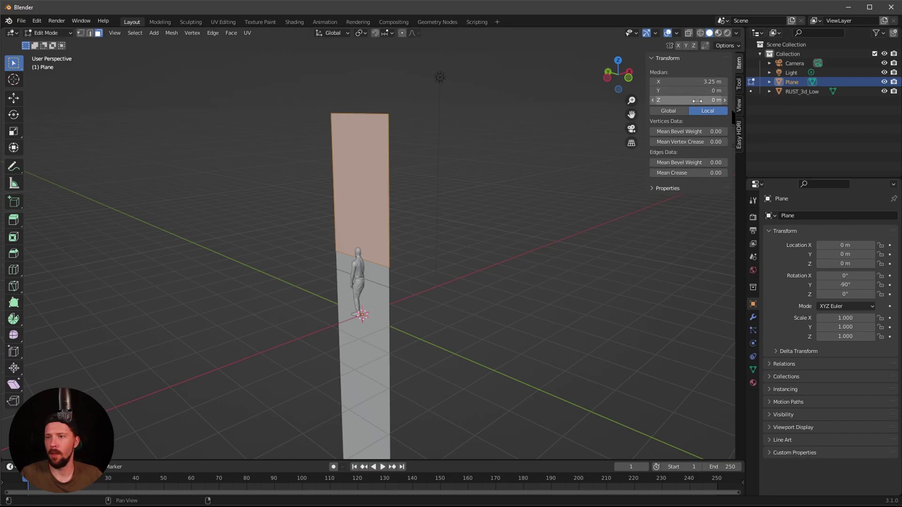
click(697, 101)
text(-2)
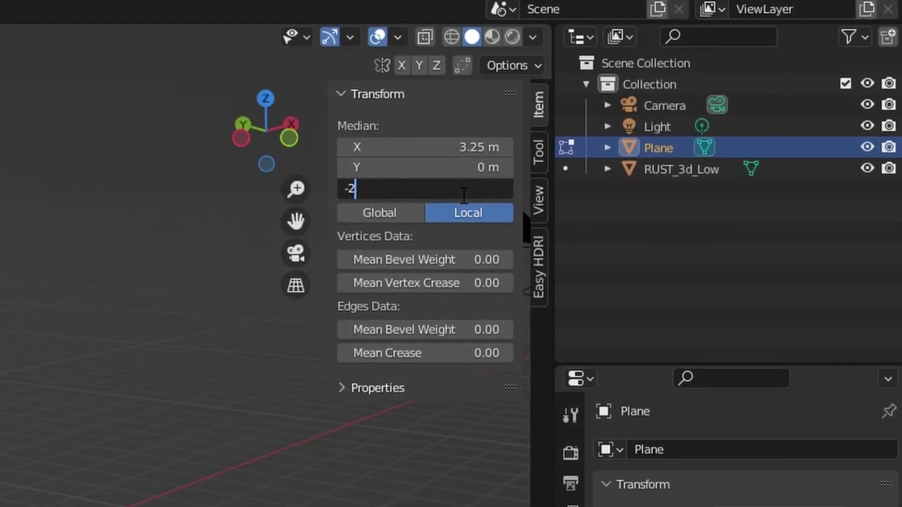
key(Return)
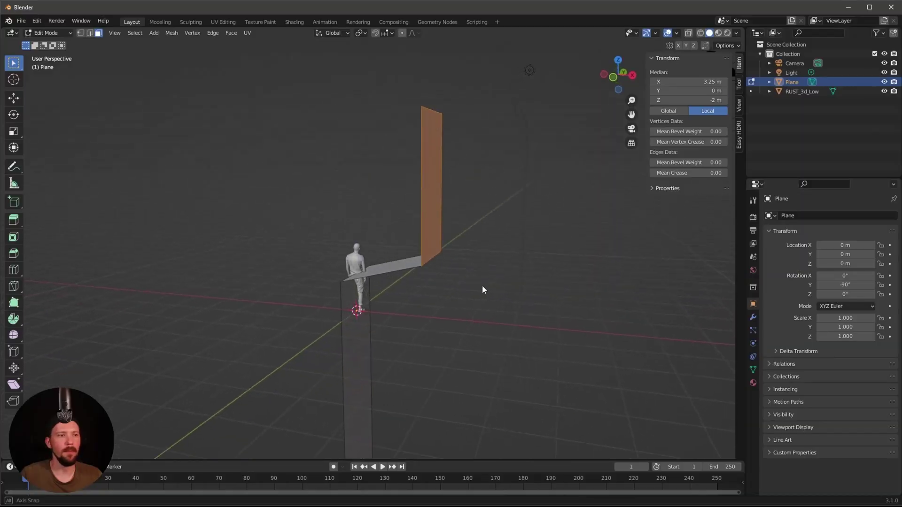
middle_drag(482, 290, 447, 207)
Step: Move the side edges of both panels to Median Y 3 m to widen them
click(477, 202)
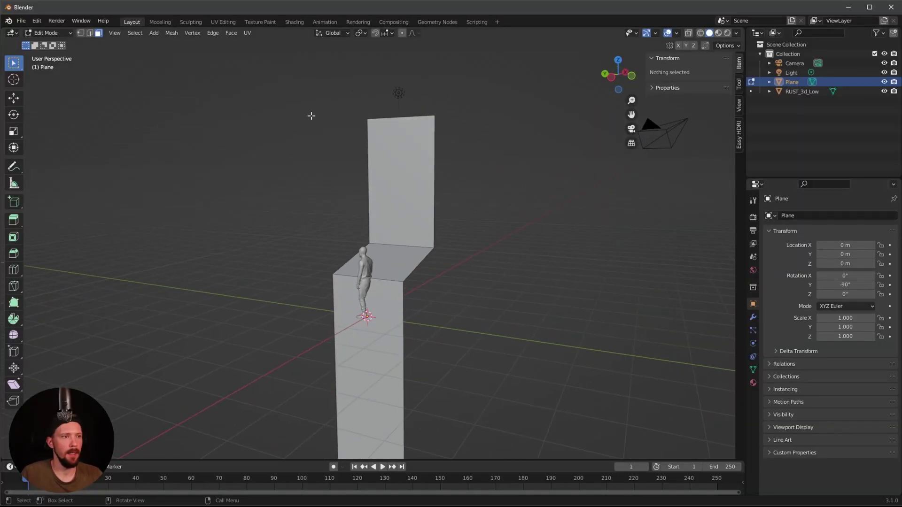
click(89, 33)
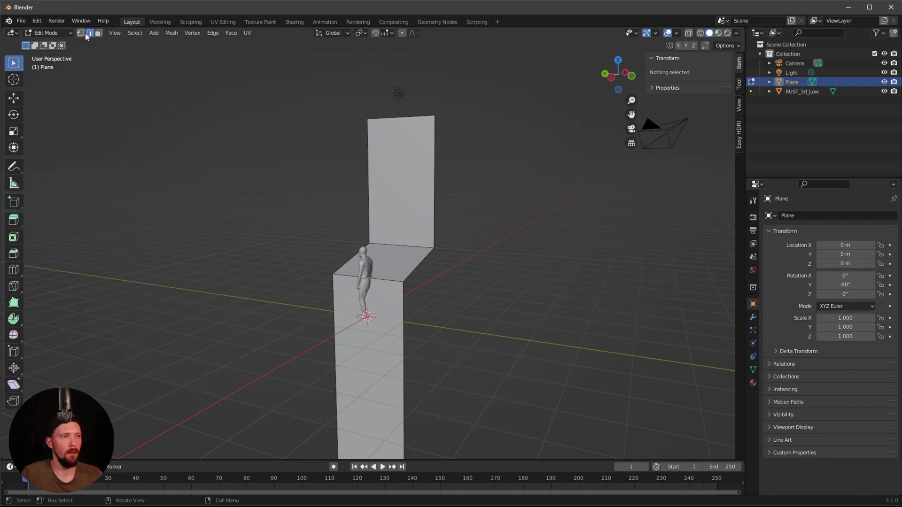
click(369, 150)
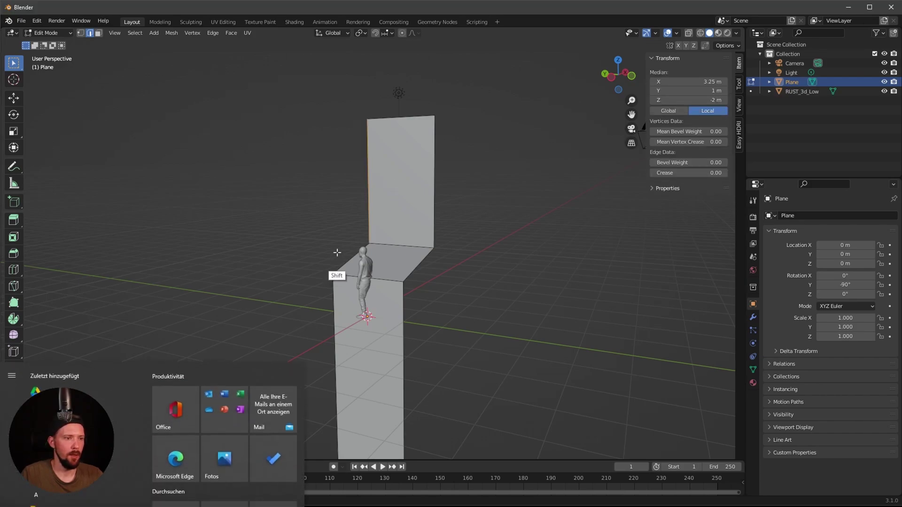
middle_drag(338, 237, 341, 246)
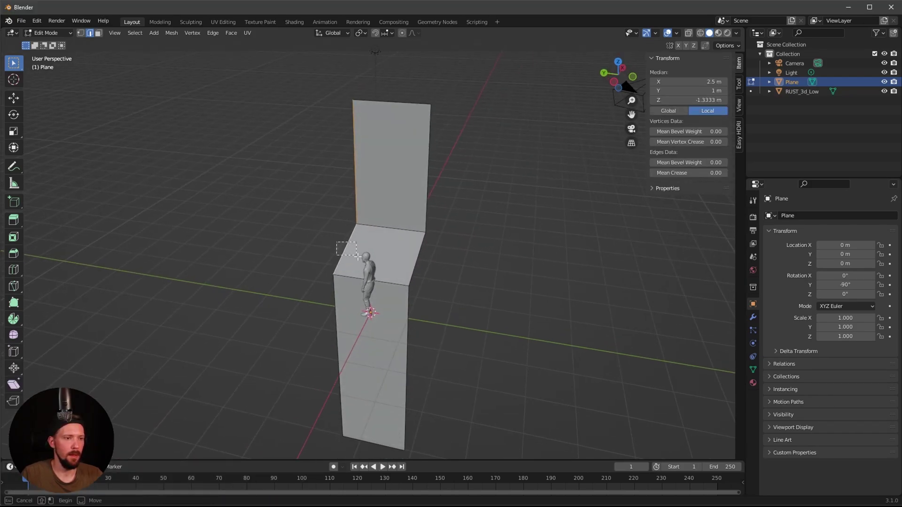
shift+click(340, 281)
middle_drag(341, 281, 367, 266)
mouse_move(367, 266)
alt+mouse_down()
mouse_move(386, 276)
mouse_move(372, 266)
alt+mouse_up()
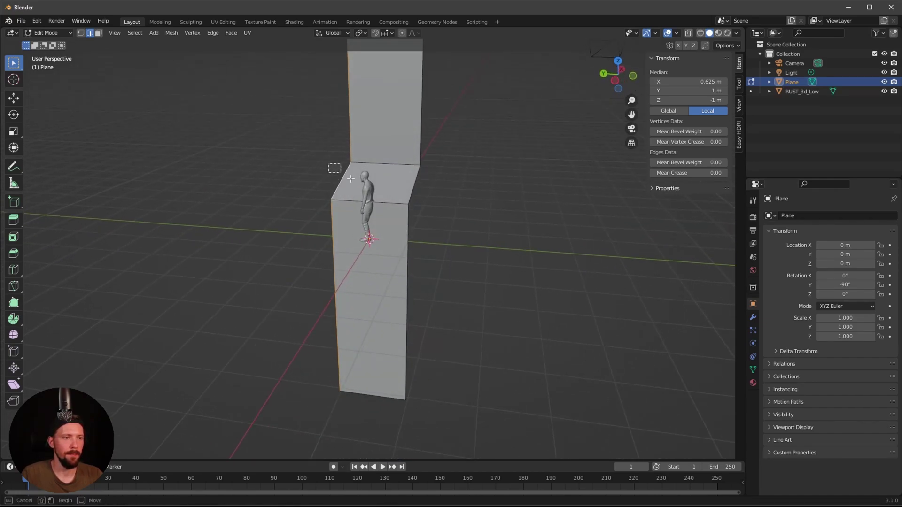
alt+middle_drag(358, 196, 395, 211)
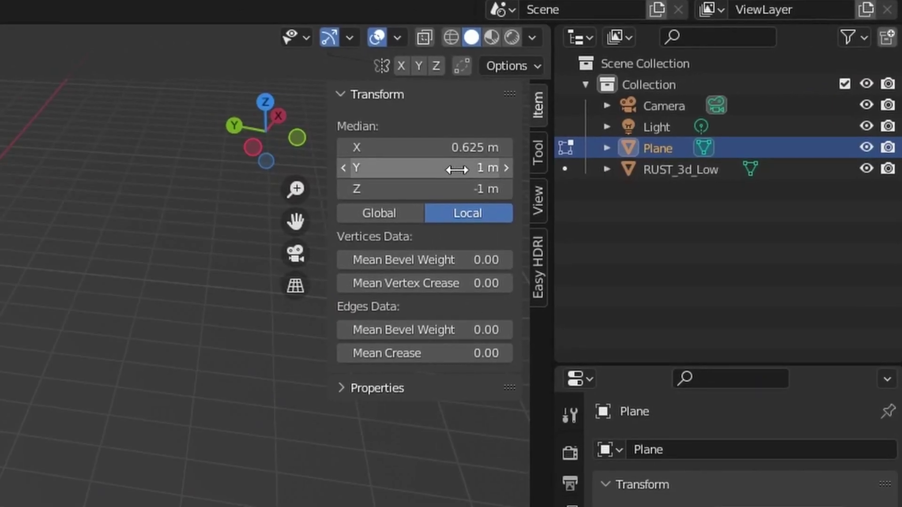
click(706, 91)
text(3)
key(Return)
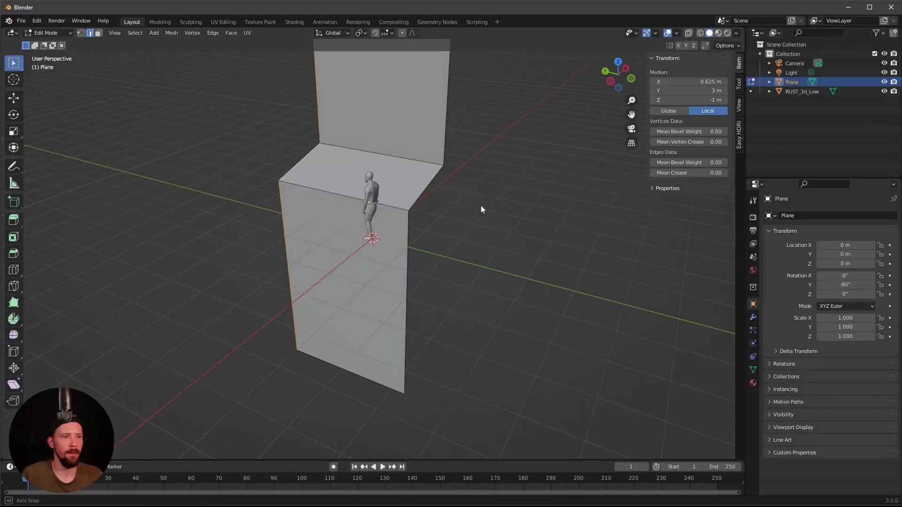
alt+middle_drag(481, 205, 512, 241)
Step: Back in Object Mode, rename the Plane object to 'structure'
key(Tab)
click(815, 118)
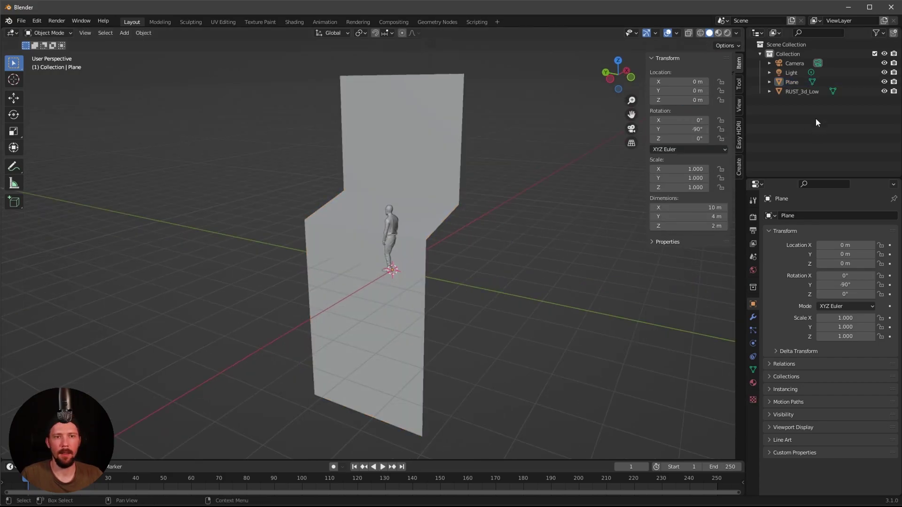
double_click(792, 82)
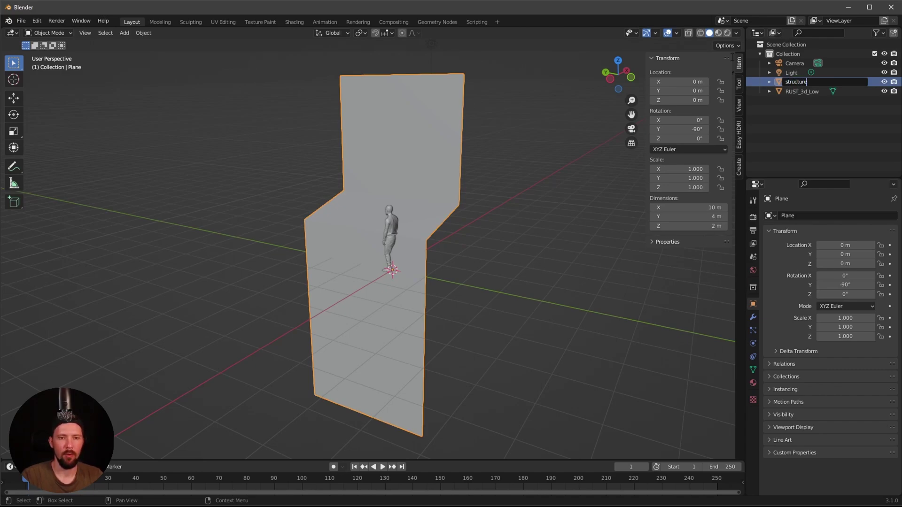
key(Return)
Step: Duplicate structure in place as structure.001
click(797, 106)
click(796, 93)
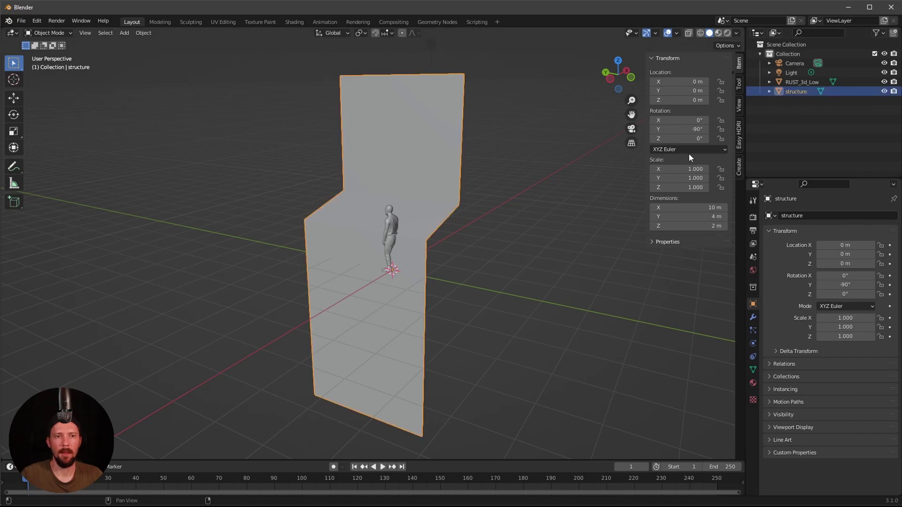
key(shift+d)
right_click(569, 206)
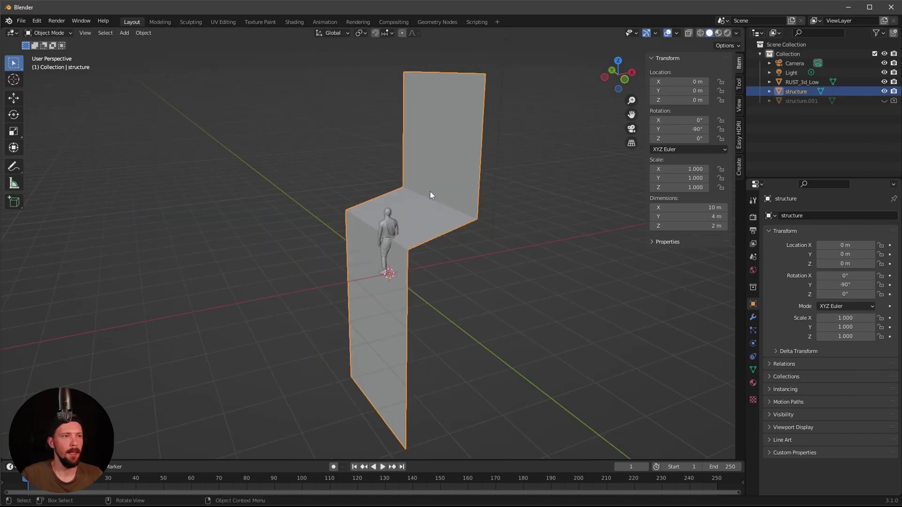
click(295, 22)
Step: Give the structure a new material named M_strucure
mouse_move(492, 224)
middle_down()
mouse_move(490, 215)
mouse_move(481, 245)
mouse_move(453, 231)
middle_up()
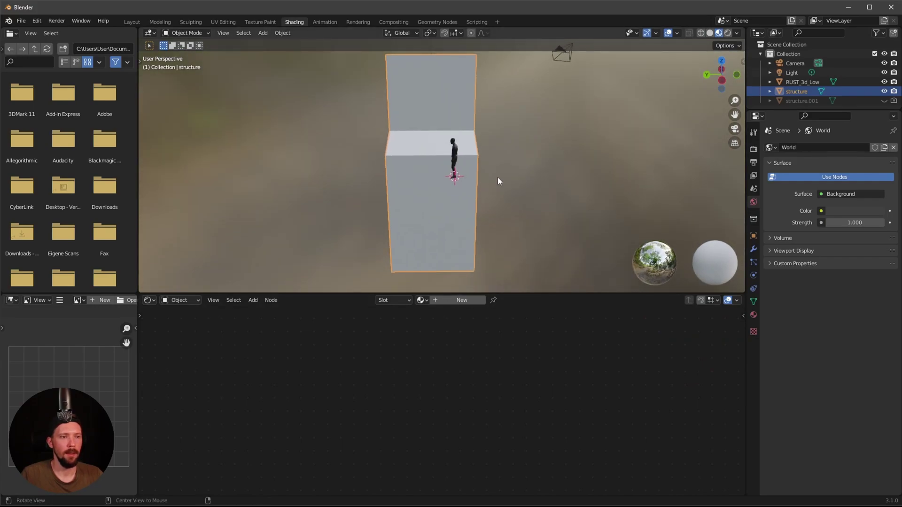
middle_drag(497, 182, 483, 210)
alt+drag(483, 210, 480, 183)
scroll(520, 185, up, 3)
alt+drag(516, 225, 514, 207)
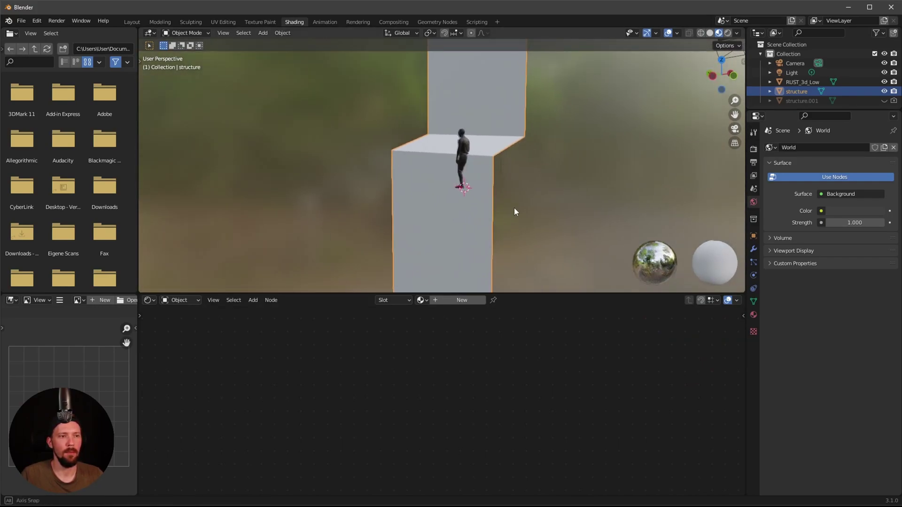
drag(339, 294, 358, 235)
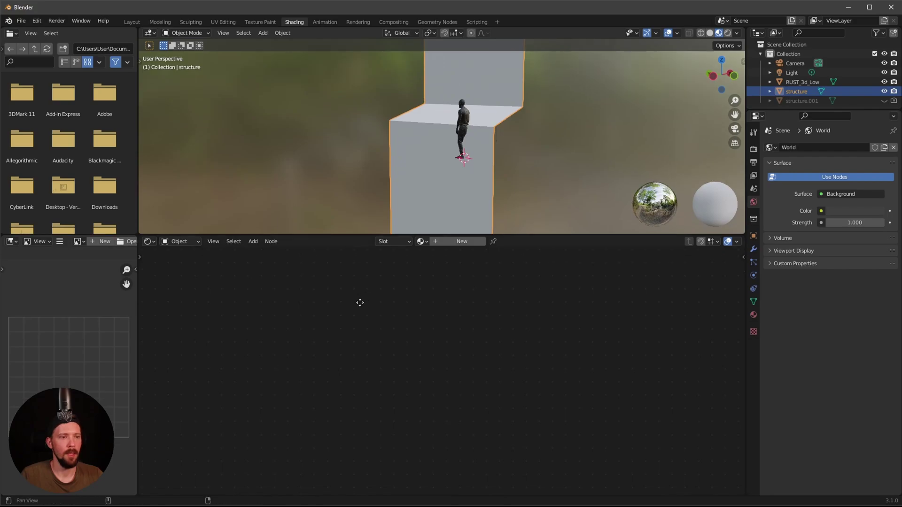
click(450, 243)
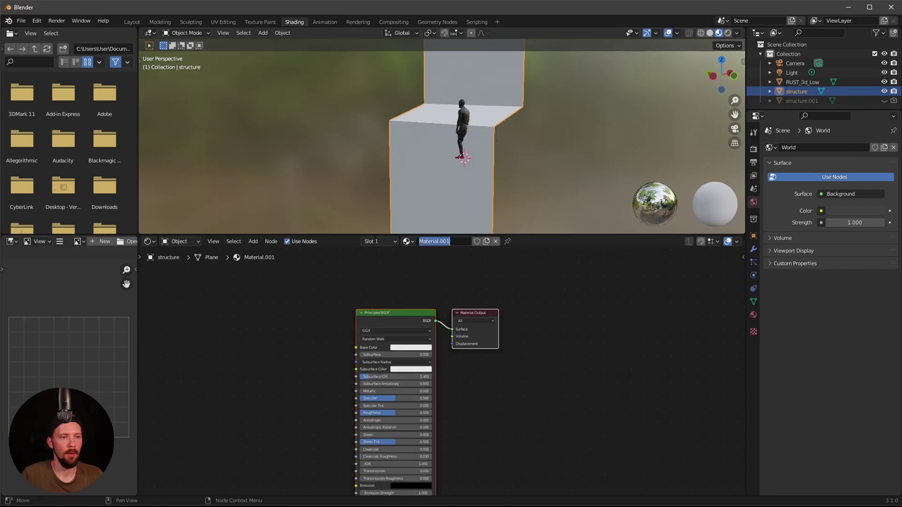
text(M_strucure)
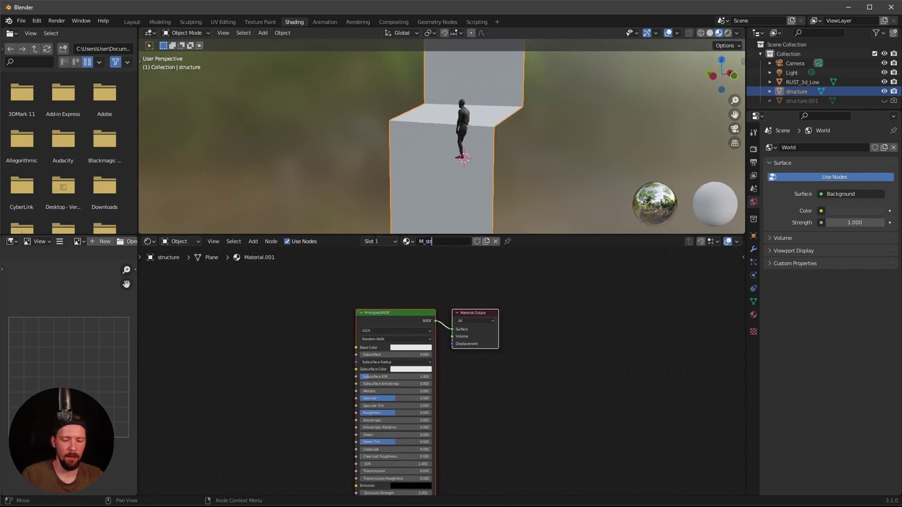
Step: Select the Principled BSDF node and open, then cancel, the texture setup browser
click(400, 317)
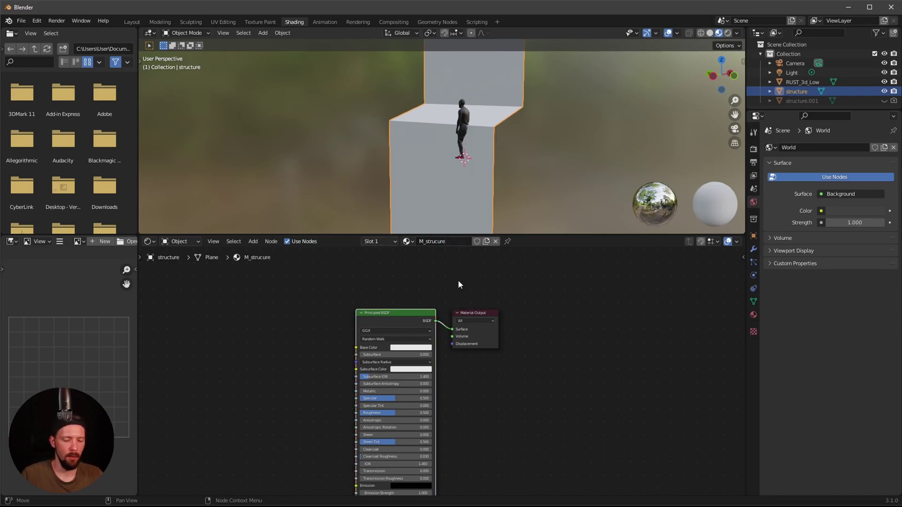
key(ctrl+shift+t)
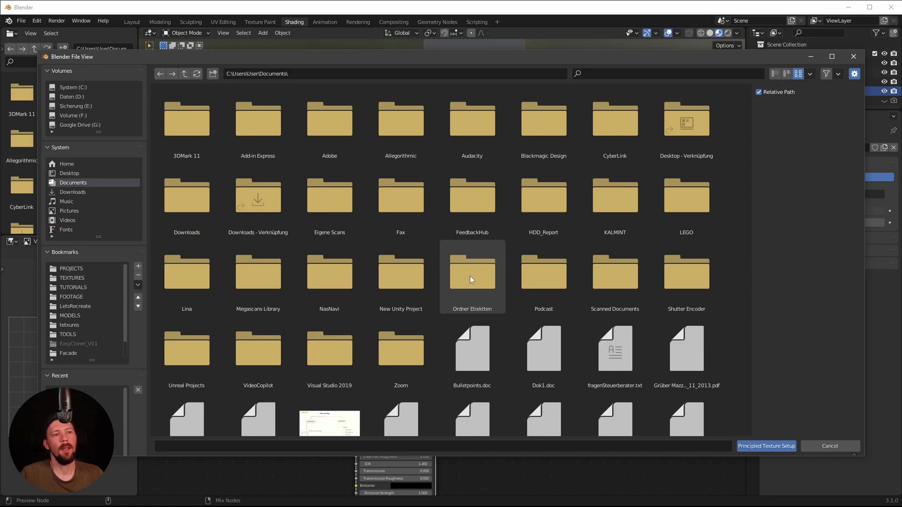
key(Escape)
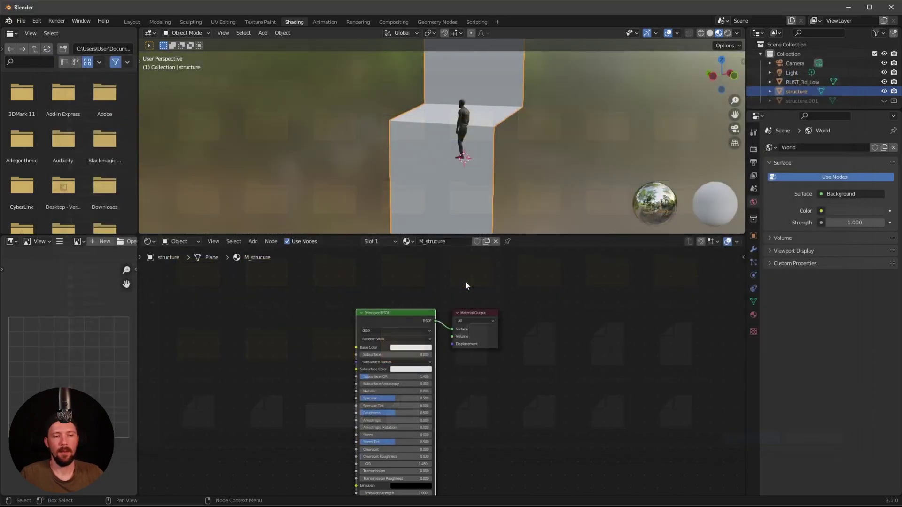
click(37, 21)
click(73, 153)
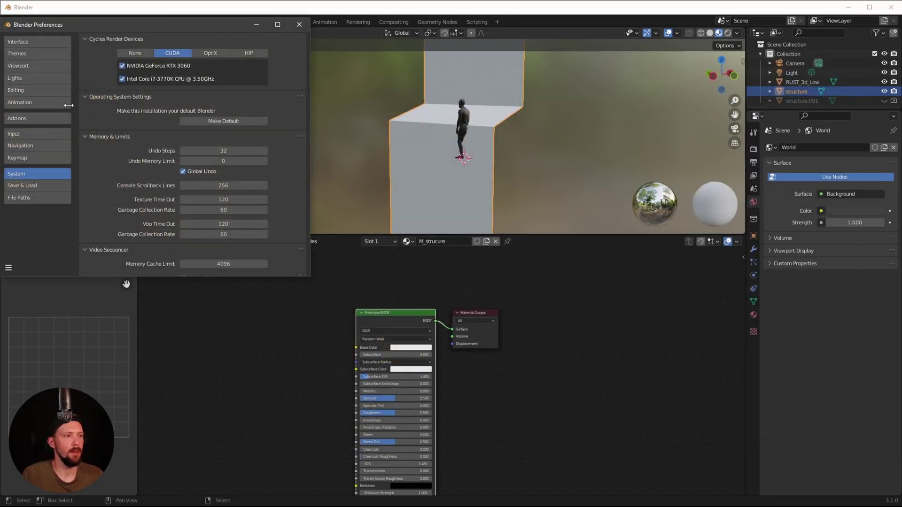
click(41, 120)
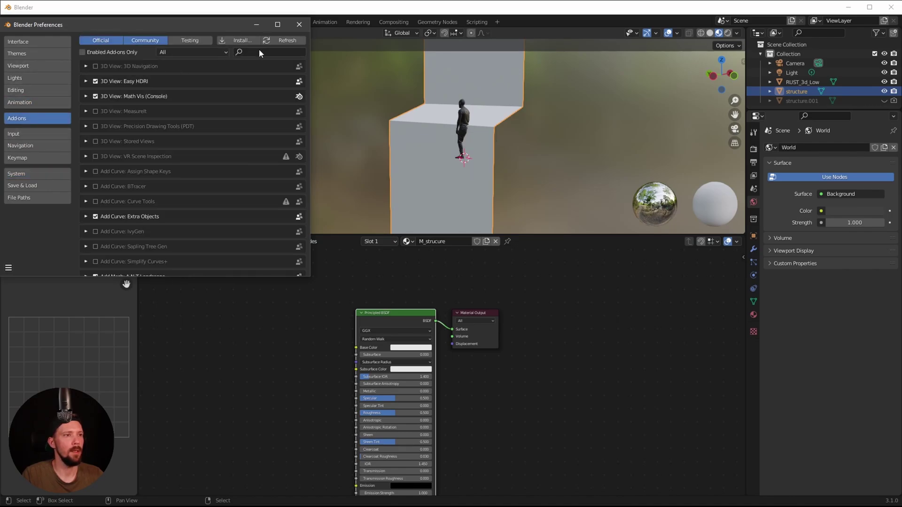
text(wrang)
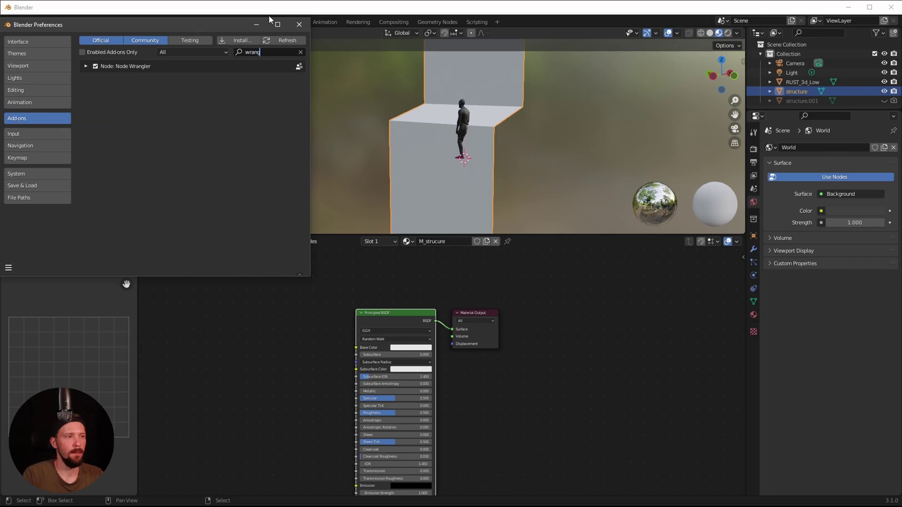
click(299, 24)
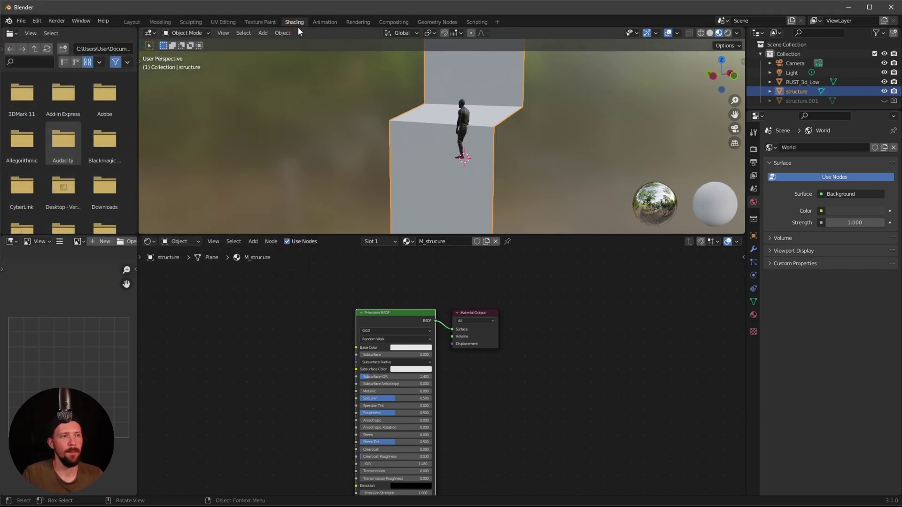
middle_drag(373, 307, 407, 314)
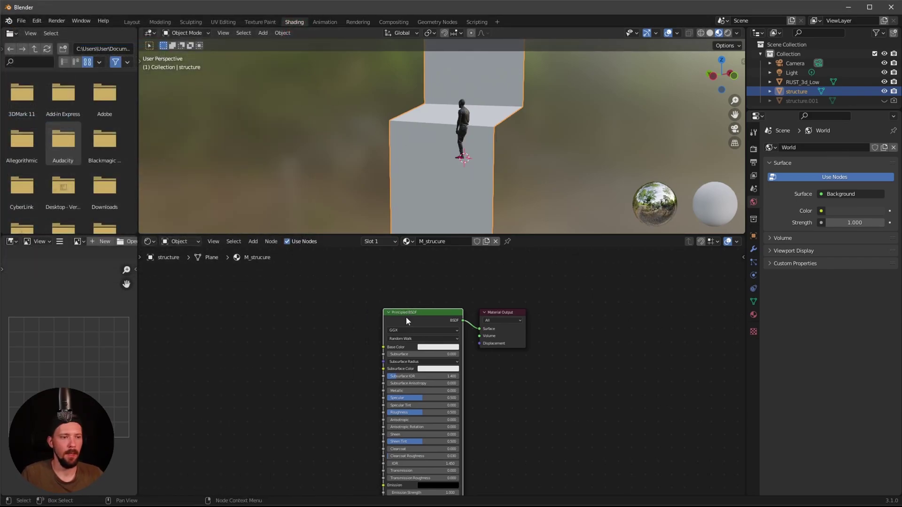
Step: Load all six TexturesCom Scifi panel maps from the footage folder via Principled Texture Setup
key(ctrl+shift+t)
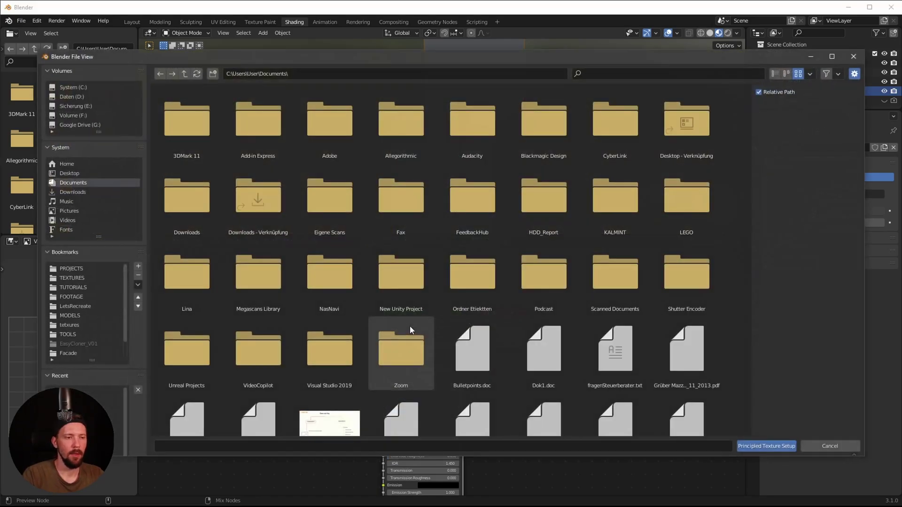
double_click(187, 277)
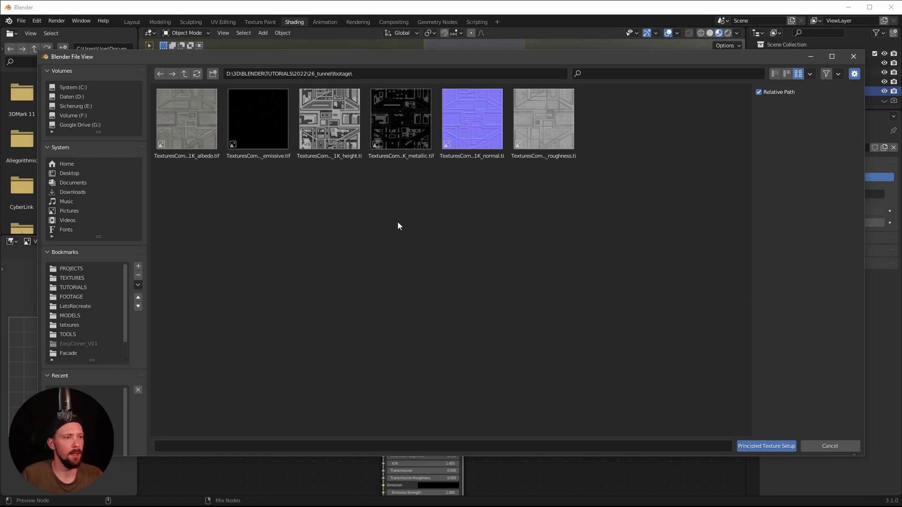
drag(631, 220, 178, 104)
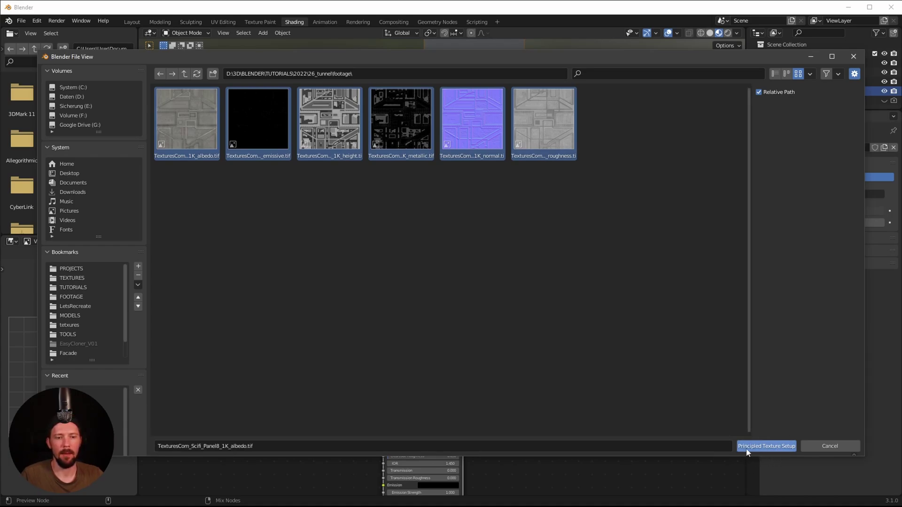
click(761, 448)
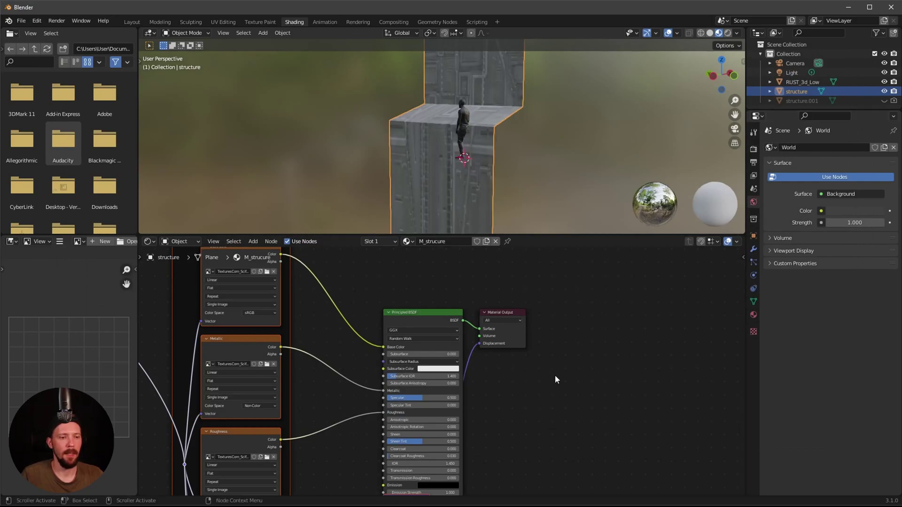
Step: Set the Mapping node's X scale to 2
mouse_move(553, 154)
middle_down()
mouse_move(538, 188)
mouse_move(535, 159)
mouse_move(501, 179)
mouse_move(531, 157)
mouse_move(538, 176)
mouse_move(513, 168)
mouse_move(549, 148)
middle_up()
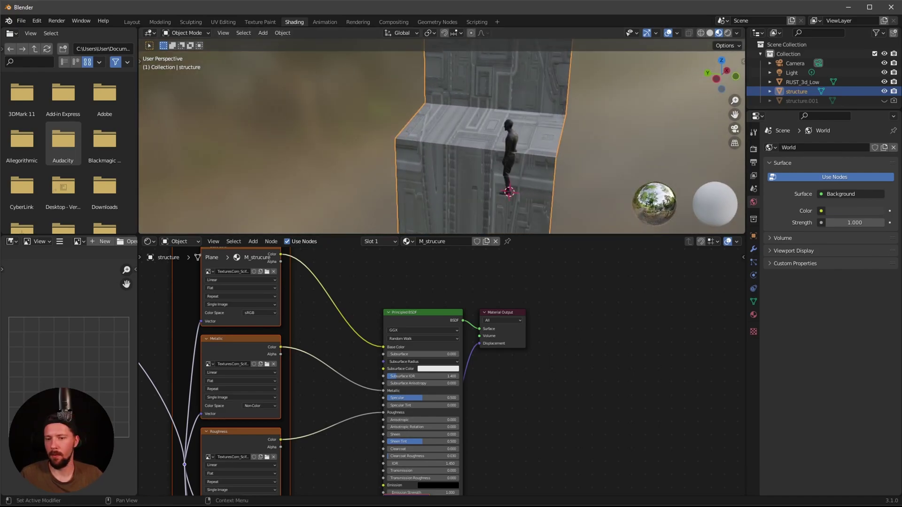
scroll(366, 399, up, 2)
mouse_move(157, 397)
middle_down()
mouse_move(397, 400)
mouse_move(308, 376)
mouse_move(318, 316)
middle_up()
middle_drag(319, 400, 294, 311)
mouse_move(304, 365)
middle_down()
mouse_move(328, 353)
mouse_move(392, 407)
middle_up()
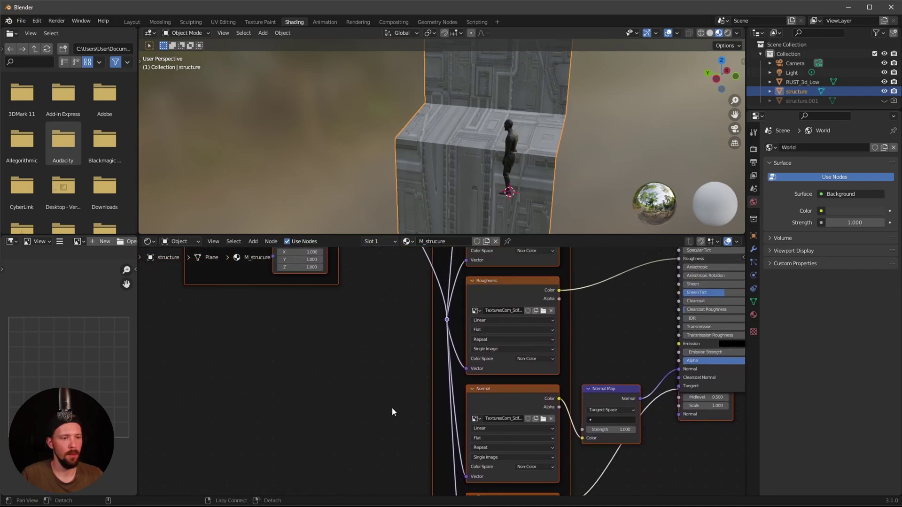
alt+drag(392, 407, 425, 458)
alt+drag(299, 382, 363, 443)
alt+drag(322, 413, 323, 440)
scroll(441, 401, up, 5)
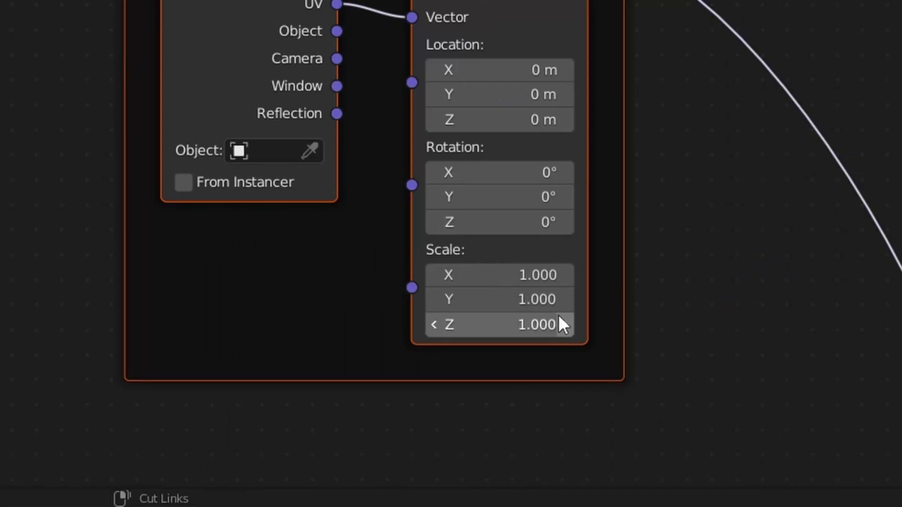
click(394, 401)
text(2)
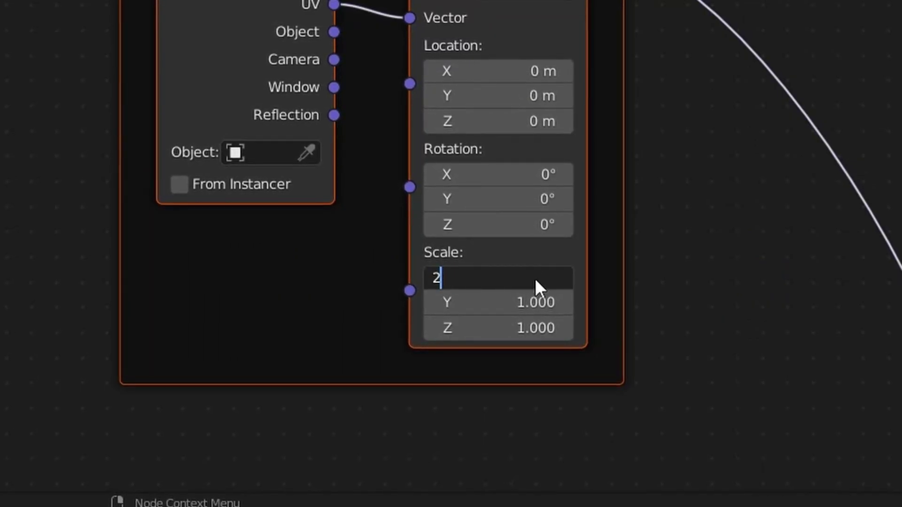
key(Return)
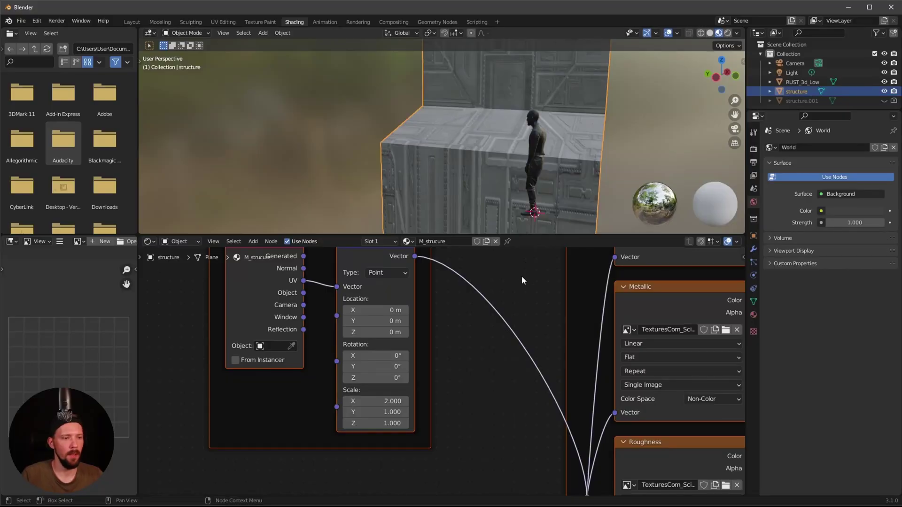
Step: Inspect the repeated panel texture and pan the nodes back to the Principled BSDF
mouse_move(540, 202)
middle_down()
mouse_move(549, 176)
mouse_move(437, 218)
mouse_move(568, 136)
mouse_move(484, 175)
mouse_move(568, 151)
mouse_move(515, 186)
mouse_move(540, 174)
mouse_move(533, 206)
middle_up()
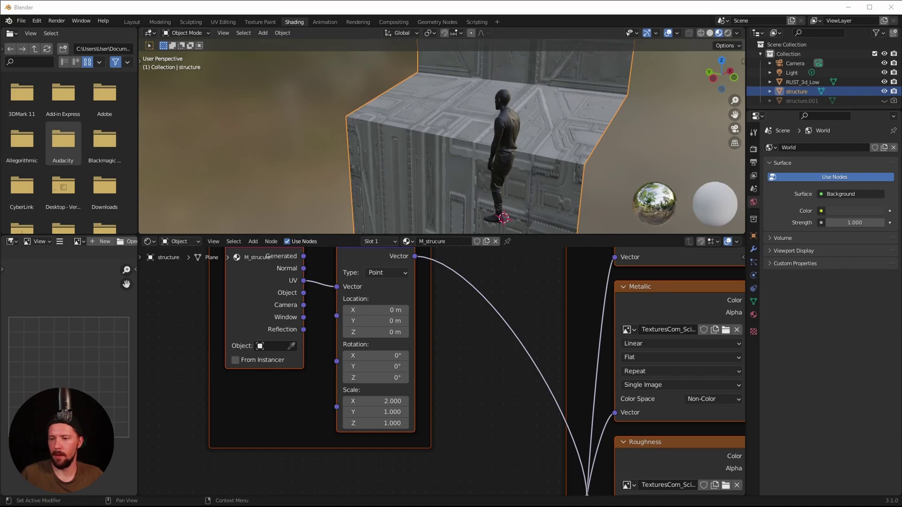
click(510, 308)
middle_drag(517, 308, 235, 373)
middle_drag(613, 356, 437, 360)
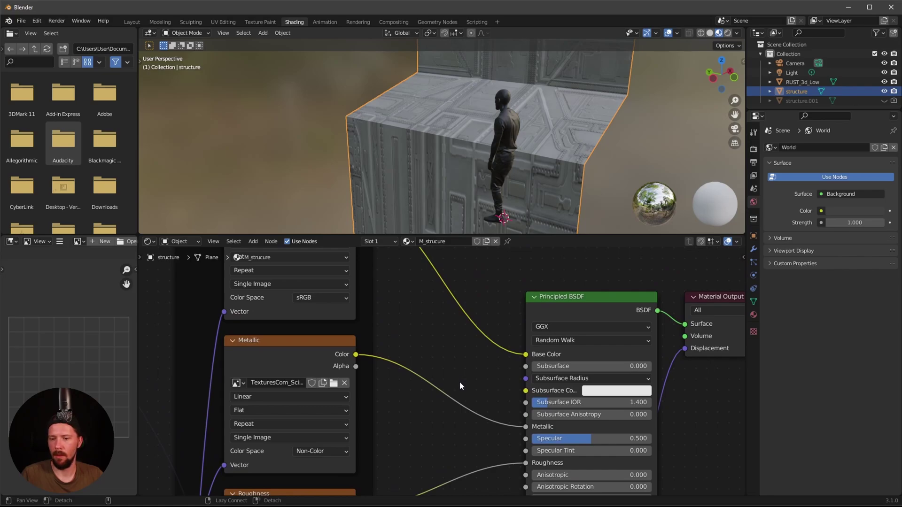
Step: Insert a ColorRamp on the Roughness link with its white stop at 0.6
shift+scroll(458, 381, down, 6)
key(shift+a)
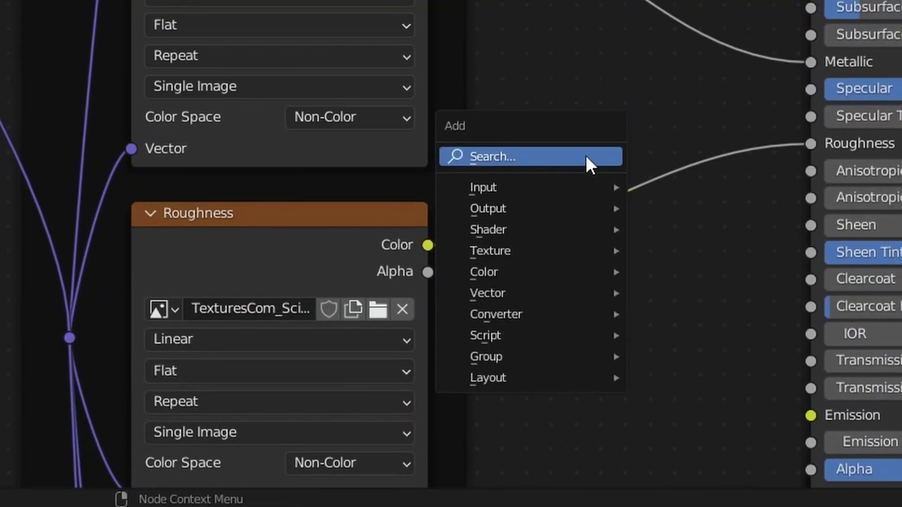
click(585, 155)
text(ramp)
key(Return)
click(655, 219)
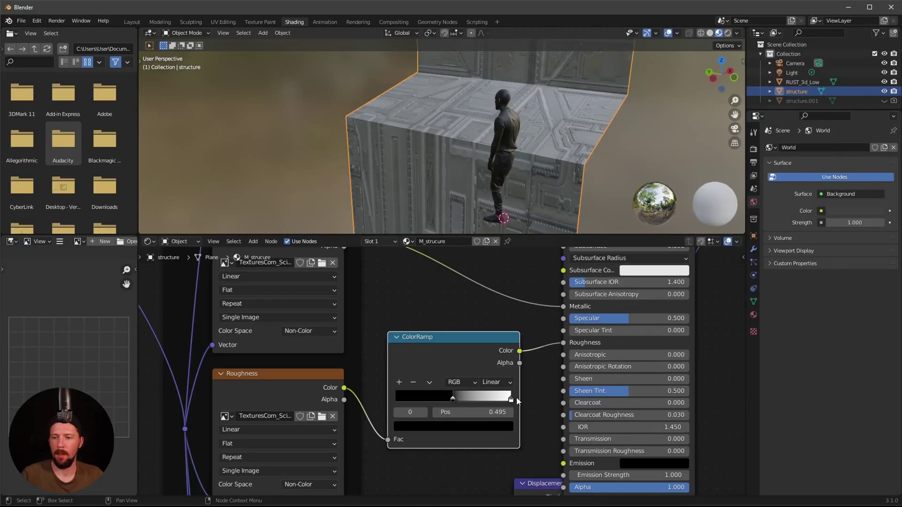
drag(512, 403, 460, 403)
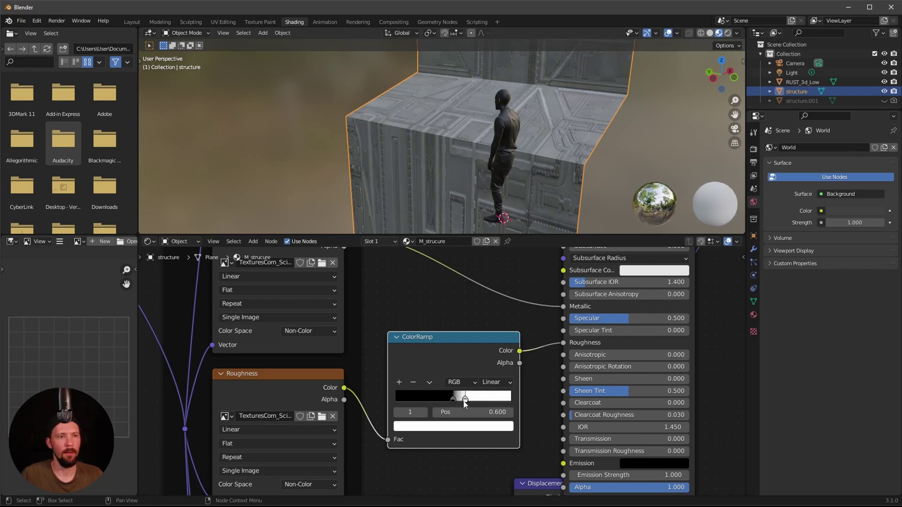
Step: Hide the RUST_3d_Low character to see the textured structure
mouse_move(522, 179)
middle_down()
mouse_move(540, 156)
mouse_move(582, 148)
mouse_move(543, 168)
mouse_move(534, 184)
mouse_move(557, 167)
mouse_move(509, 184)
mouse_move(549, 172)
mouse_move(517, 178)
middle_up()
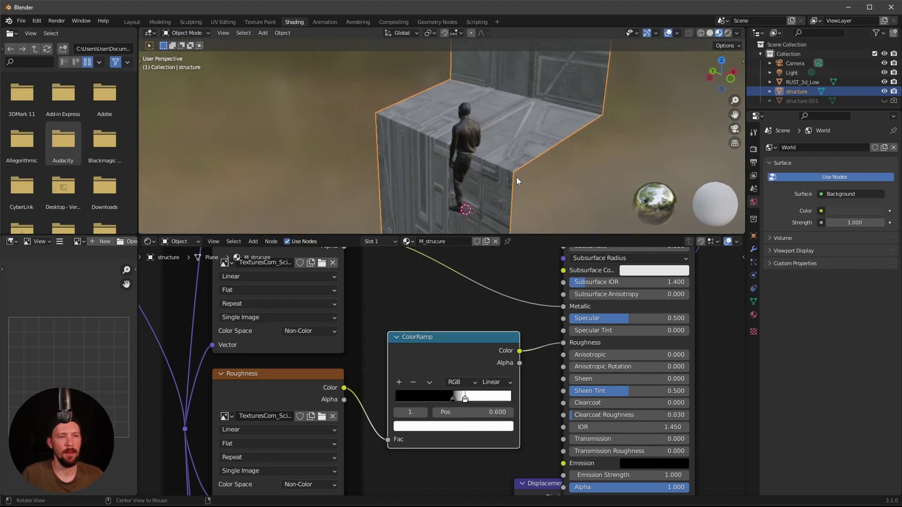
click(884, 82)
middle_drag(534, 154, 564, 159)
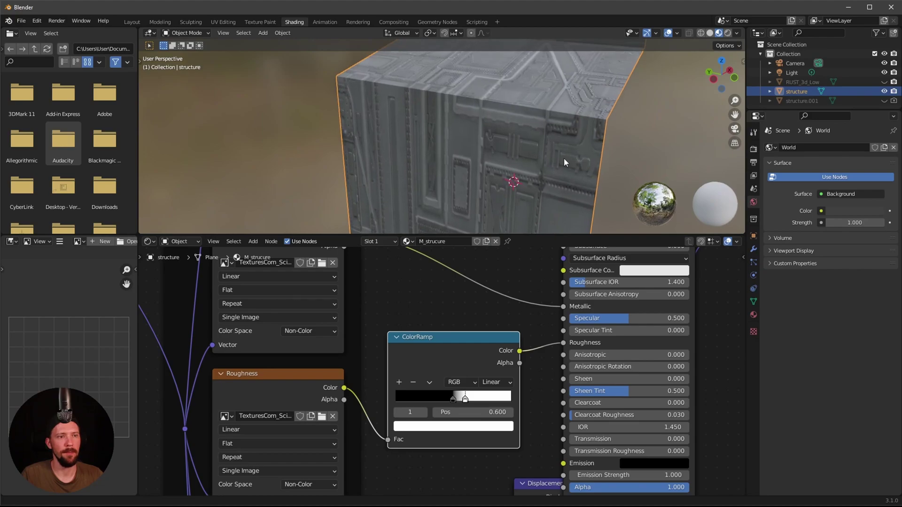
alt+drag(420, 356, 423, 310)
alt+drag(404, 441, 430, 285)
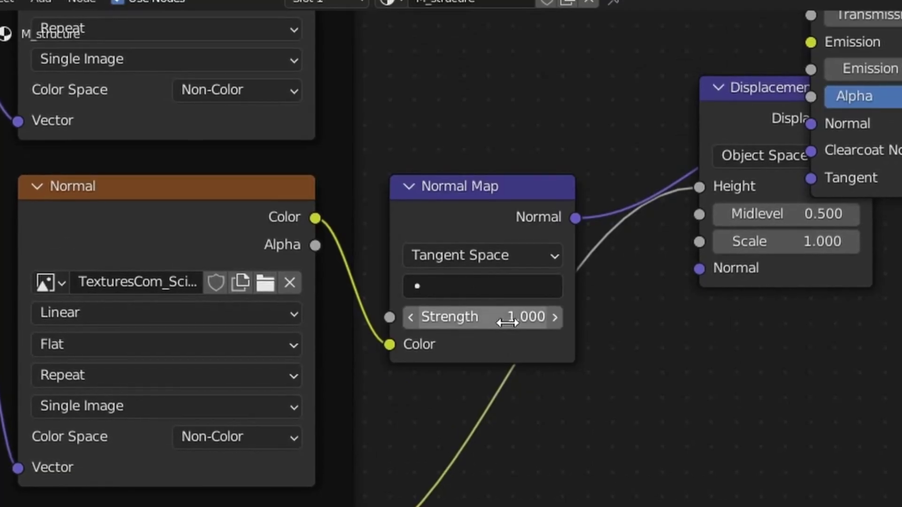
Step: Set the Normal Map strength to 4
click(458, 382)
text(4)
key(Return)
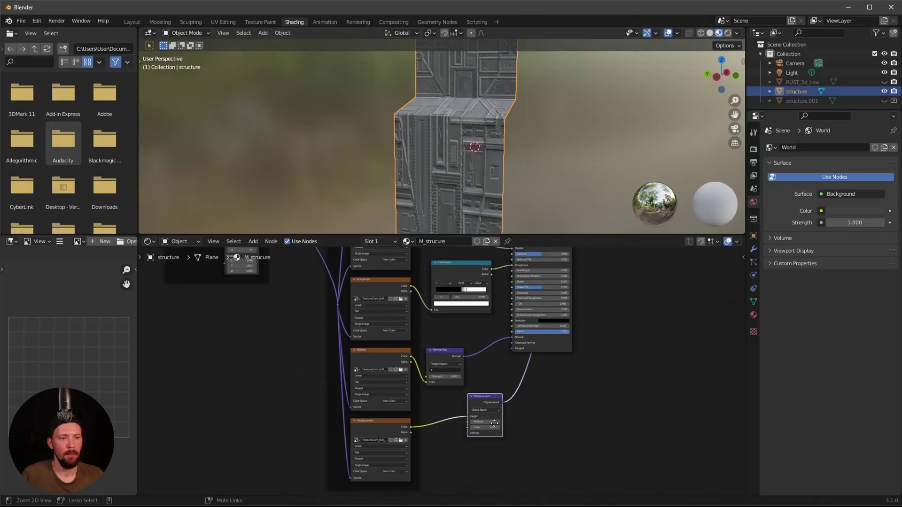
scroll(498, 397, down, 2)
Step: Disconnect Displacement from the Material Output and duplicate the structure panel as structure.002
mouse_move(531, 394)
alt+mouse_down()
mouse_move(508, 407)
mouse_move(505, 419)
alt+mouse_up()
mouse_move(523, 371)
alt+mouse_down()
mouse_move(556, 351)
mouse_move(538, 361)
mouse_move(559, 289)
alt+mouse_up()
middle_drag(576, 312, 547, 345)
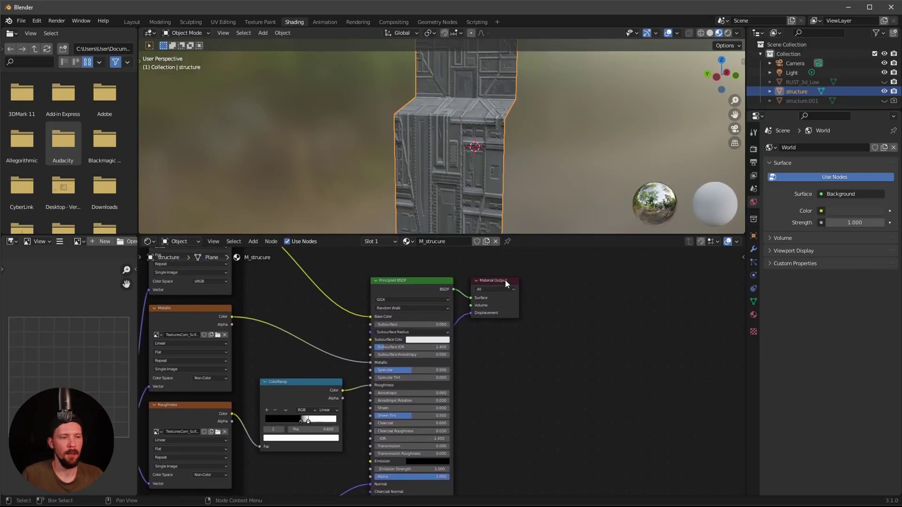
drag(506, 280, 565, 276)
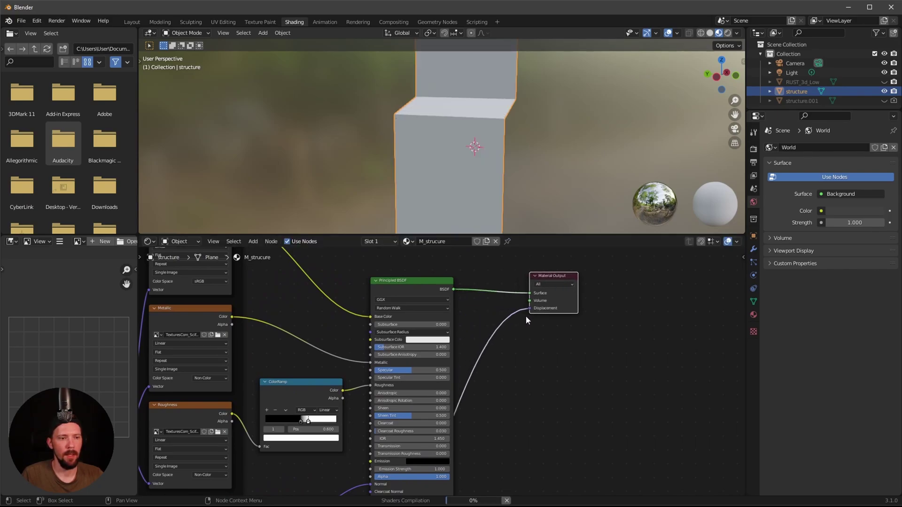
drag(526, 308, 515, 343)
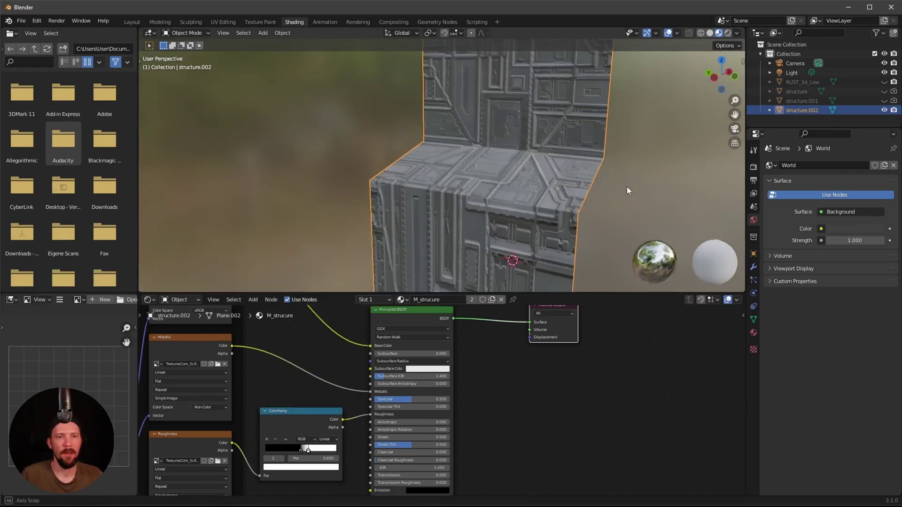
middle_drag(627, 187, 614, 214)
middle_drag(608, 182, 604, 213)
Step: Subdivide all of structure.002's faces three times in Edit Mode, then show its modifier stack
key(Tab)
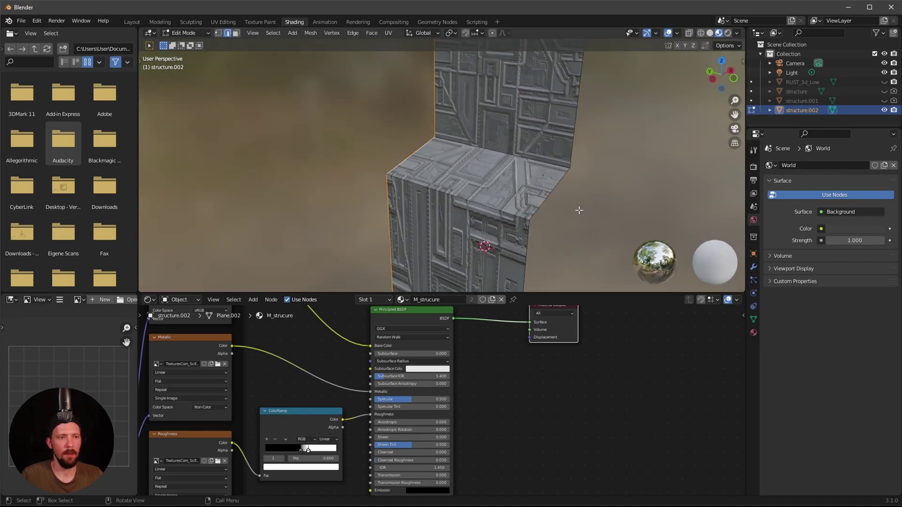
middle_drag(516, 204, 556, 203)
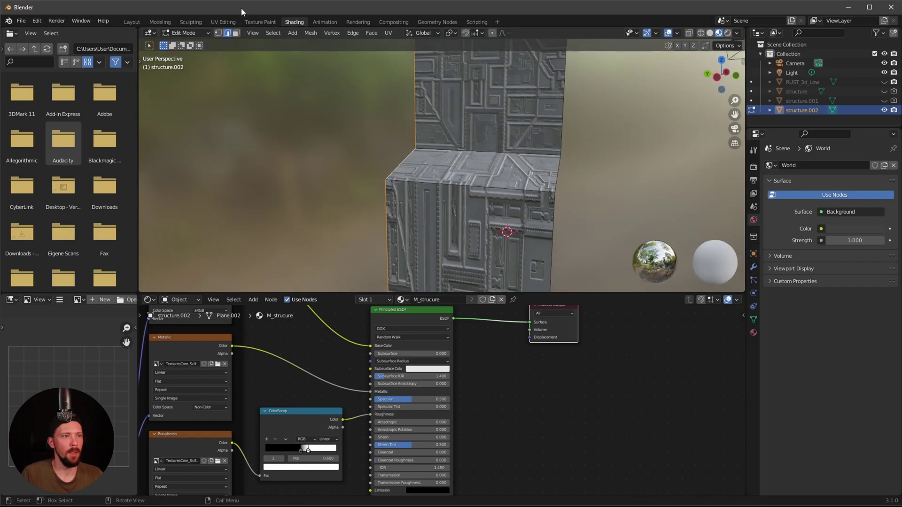
key(a)
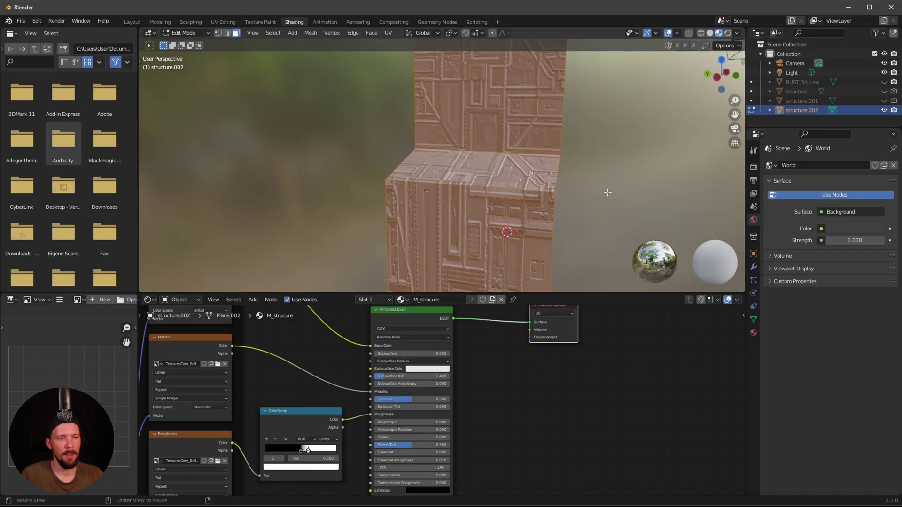
middle_drag(604, 194, 518, 180)
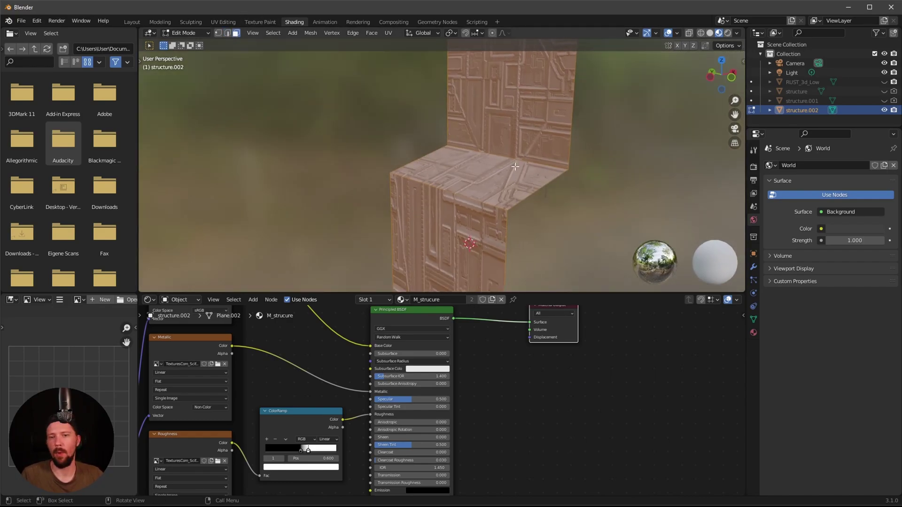
right_click(515, 166)
click(508, 162)
right_click(517, 165)
click(519, 170)
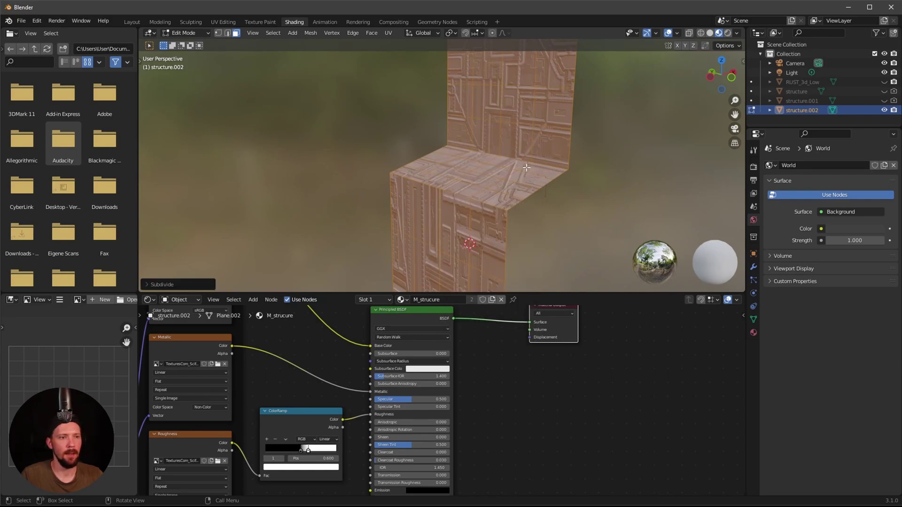
right_click(520, 165)
click(521, 167)
middle_drag(520, 166, 574, 207)
key(Tab)
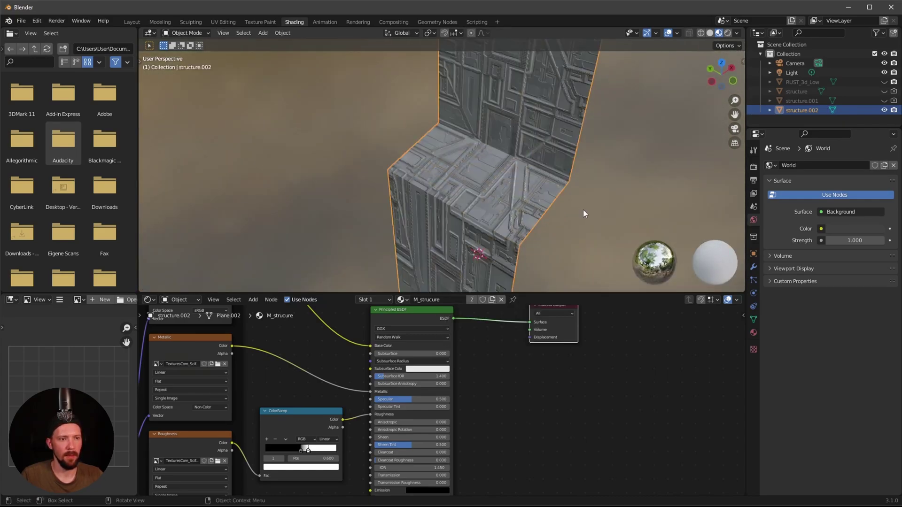
click(753, 267)
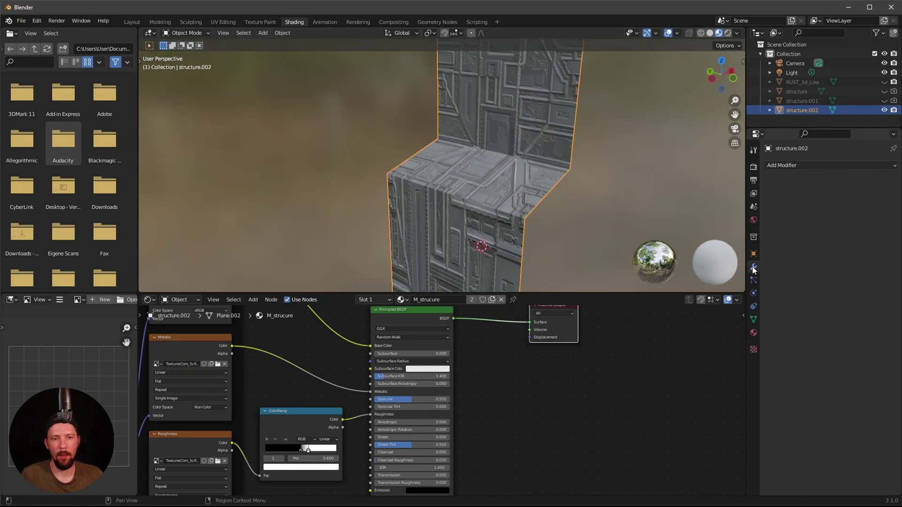
Step: Add a Subdivision Surface modifier set to Simple, viewport levels 3 and render levels 5
click(797, 165)
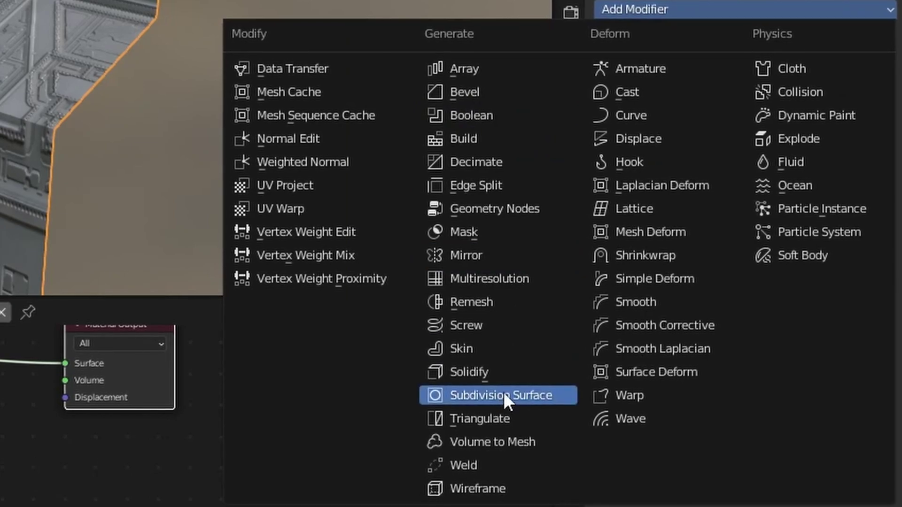
click(722, 336)
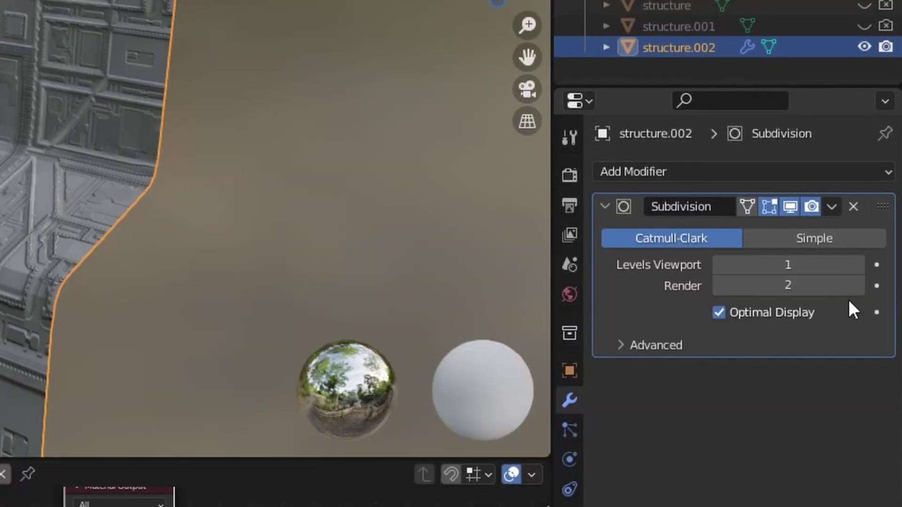
click(881, 216)
click(863, 285)
click(863, 285)
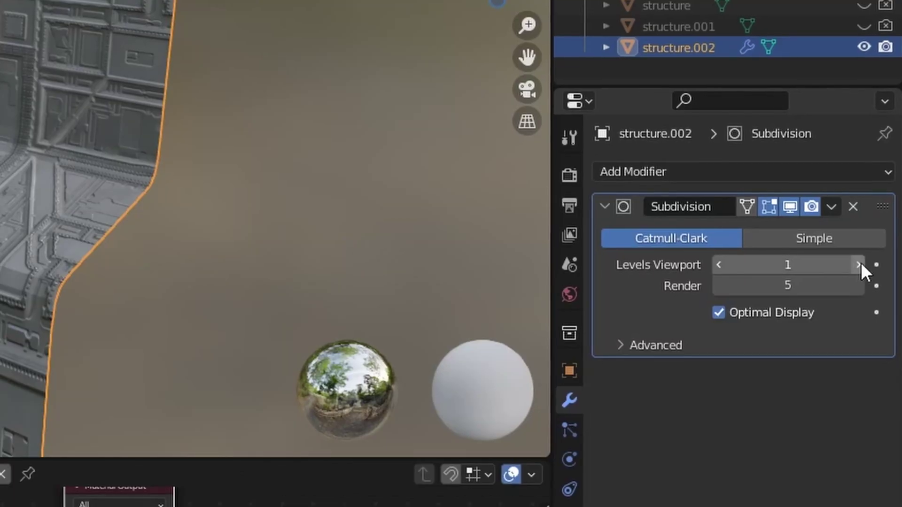
click(881, 207)
click(881, 207)
click(881, 207)
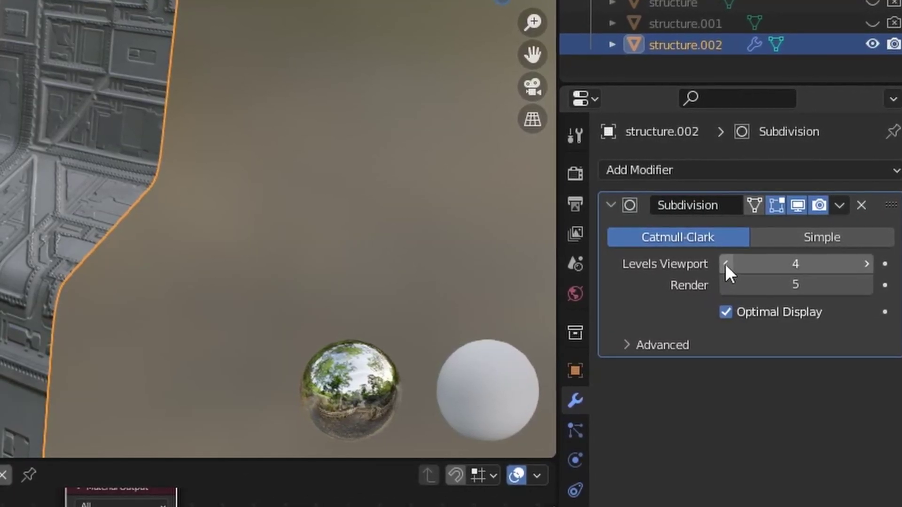
click(724, 265)
click(849, 234)
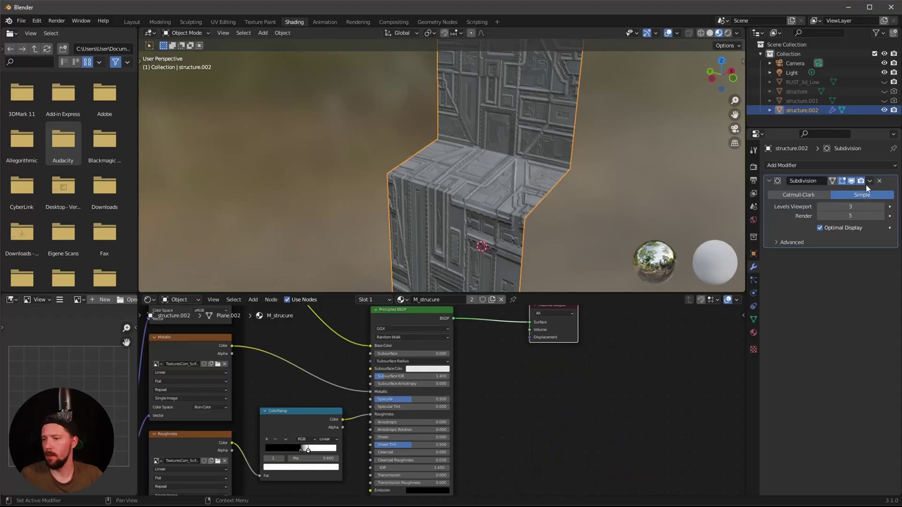
click(796, 166)
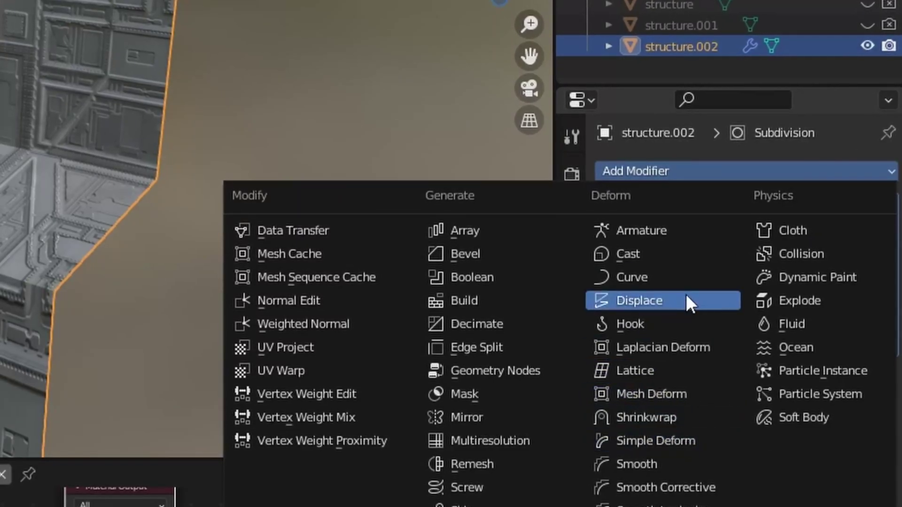
Step: Add a Displace modifier with a new texture using TexturesCom_Scifi_Panel8_1K_height.tif
click(815, 224)
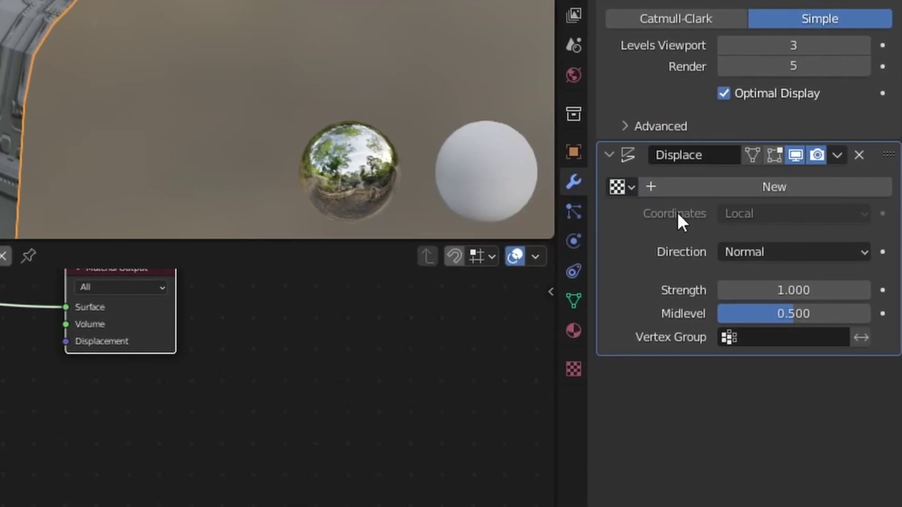
click(708, 188)
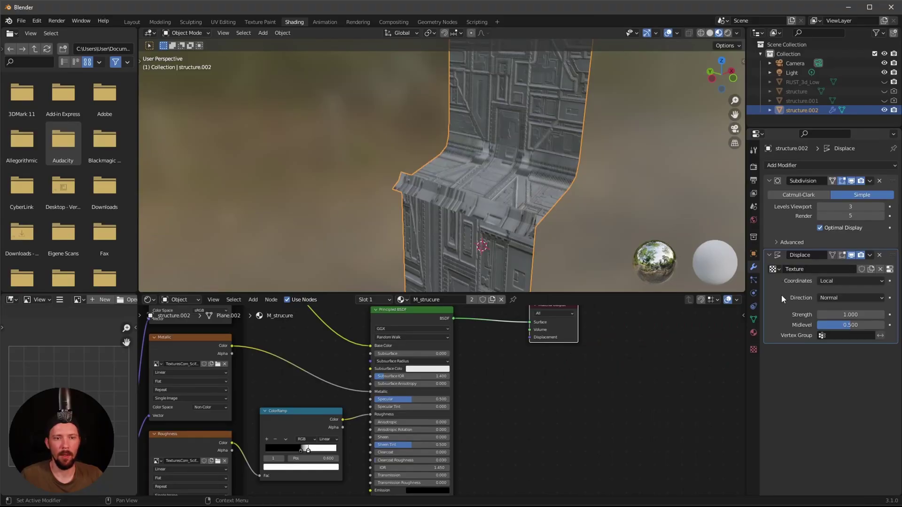
click(755, 352)
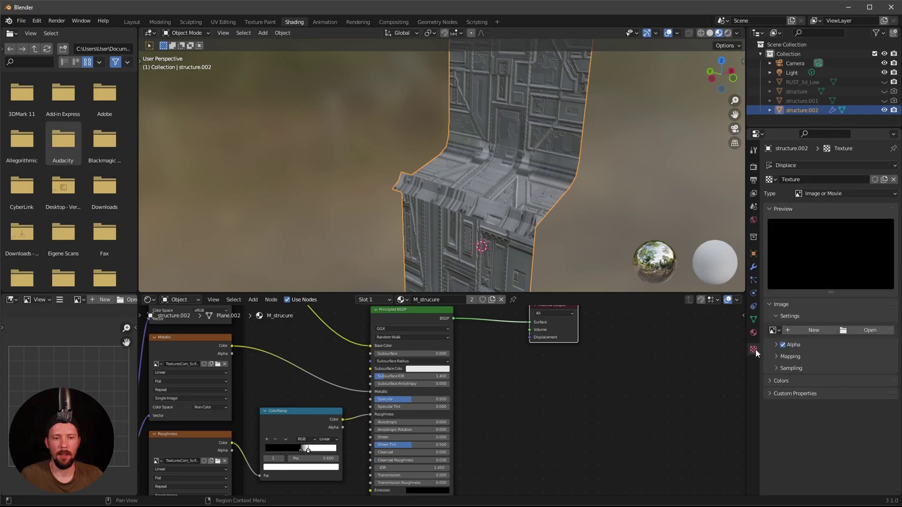
click(774, 331)
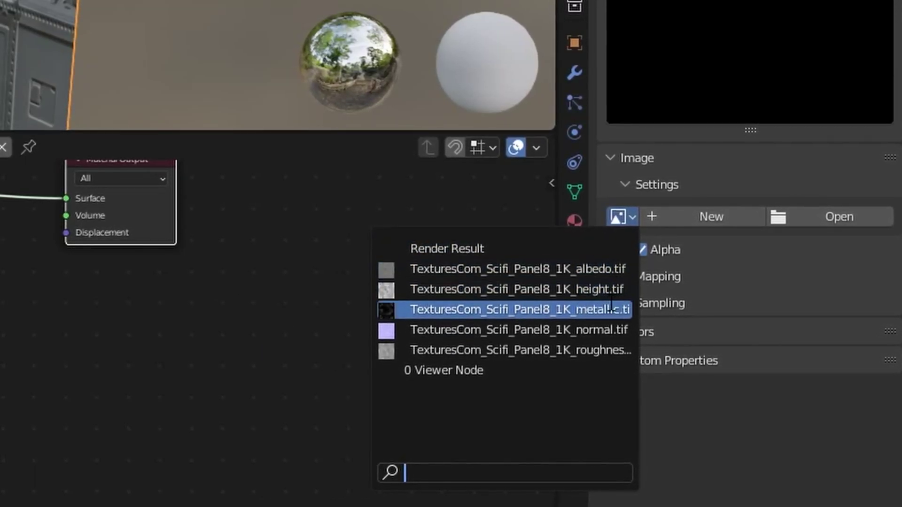
click(606, 288)
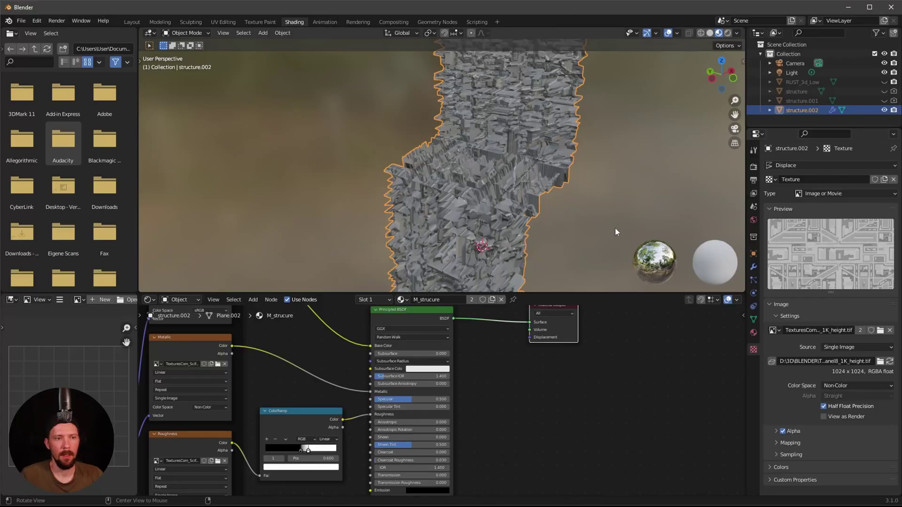
middle_drag(618, 232, 588, 225)
scroll(608, 228, up, 4)
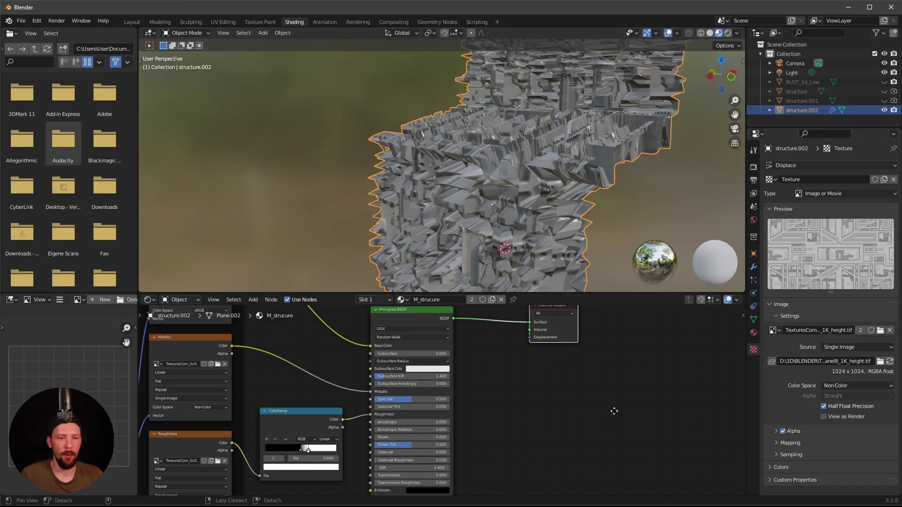
Step: Set the displacement texture's Mapping Repeat X to 2
middle_drag(615, 411, 666, 350)
click(776, 443)
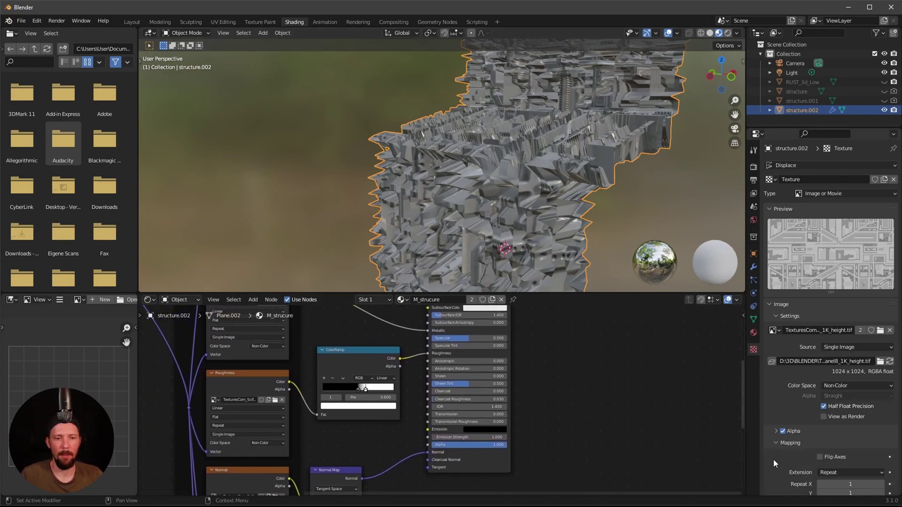
scroll(799, 423, down, 4)
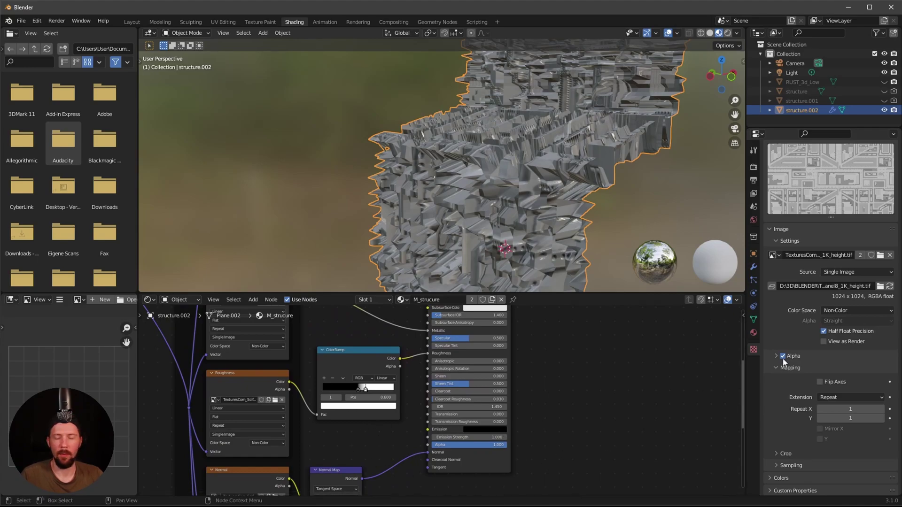
middle_drag(177, 385, 550, 449)
scroll(541, 442, up, 5)
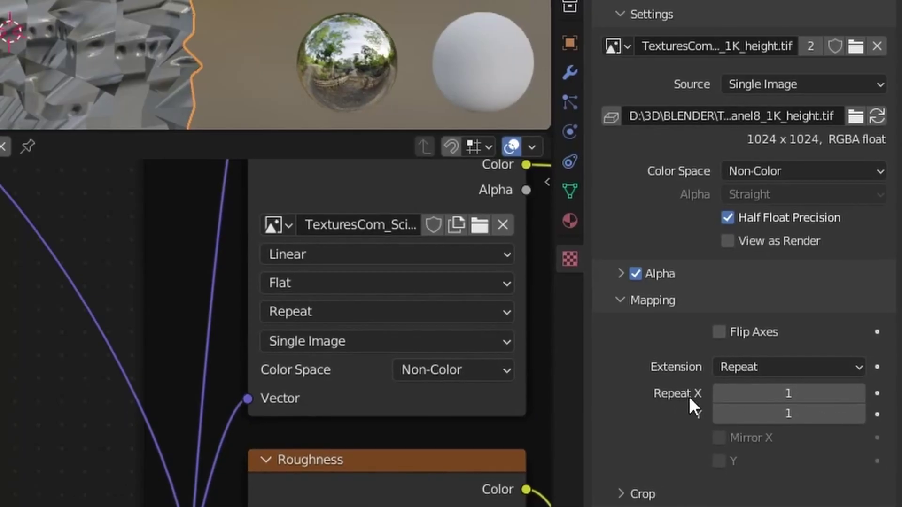
click(856, 409)
text(2)
key(Return)
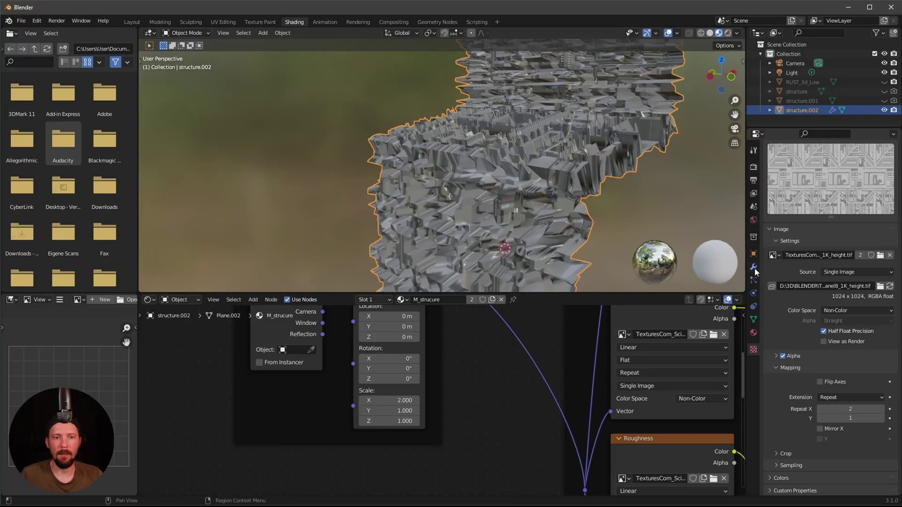
click(755, 268)
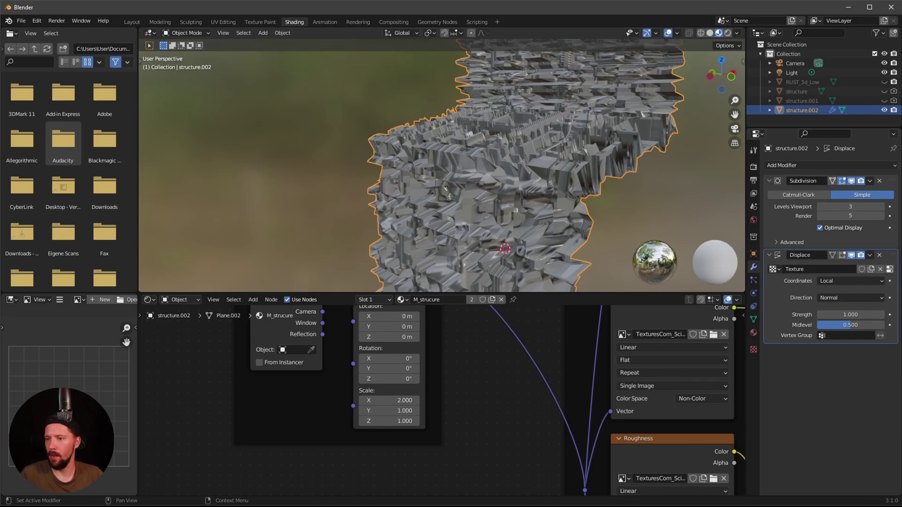
Step: Switch the Displace modifier to UV coordinates and set its strength to 0.2
middle_drag(628, 189, 617, 201)
ctrl+middle_drag(617, 201, 616, 212)
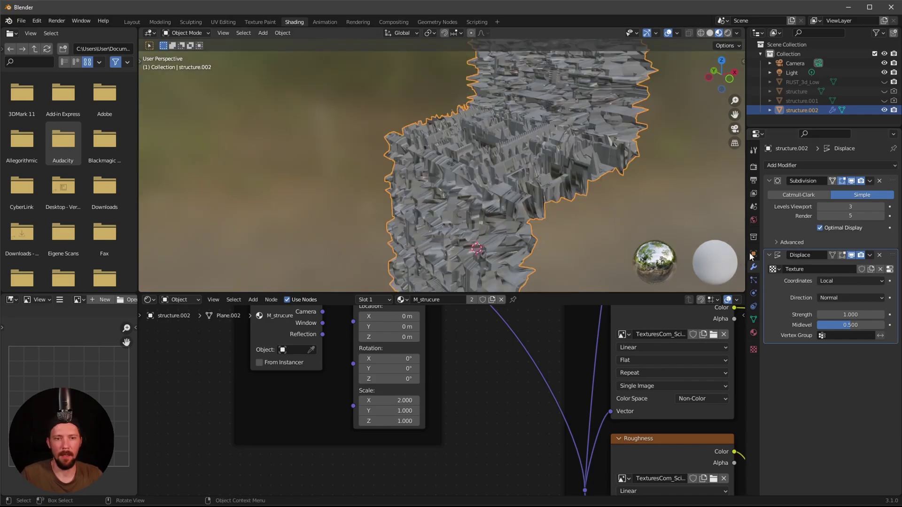
click(835, 283)
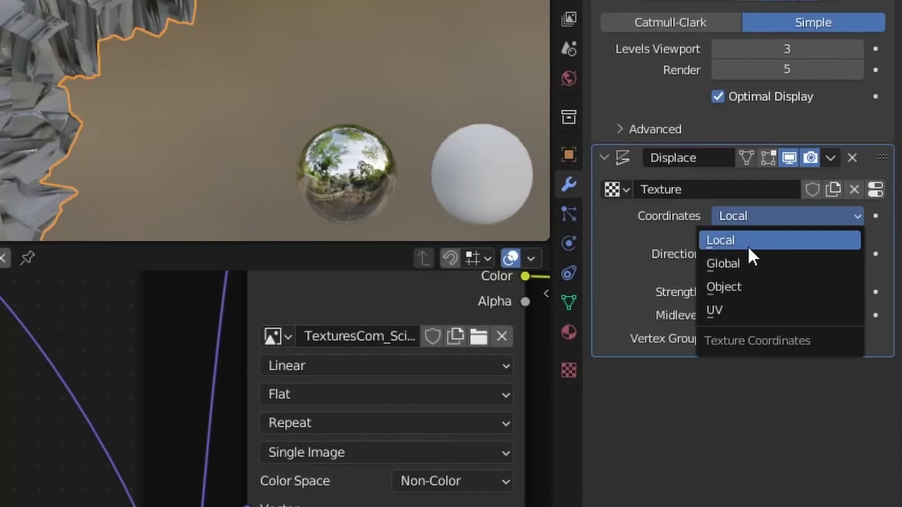
click(832, 322)
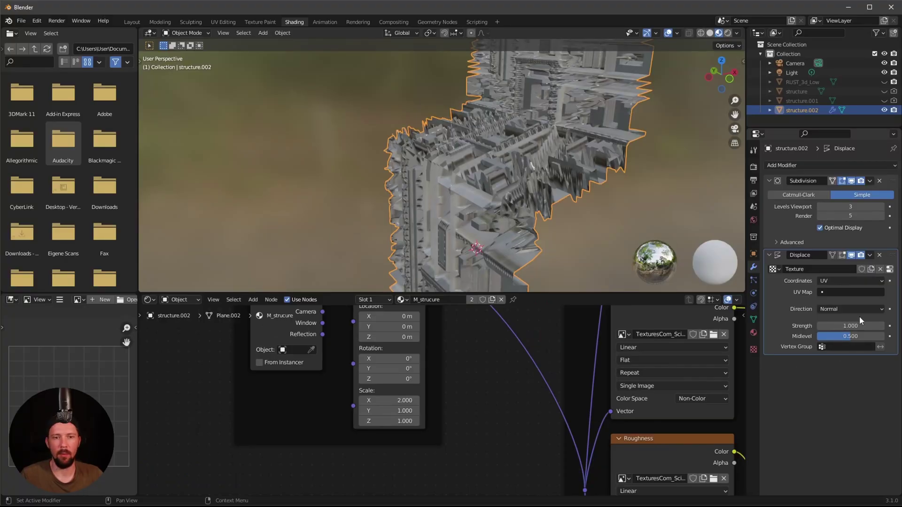
double_click(851, 326)
key(BackSpace)
text(0.2)
key(Return)
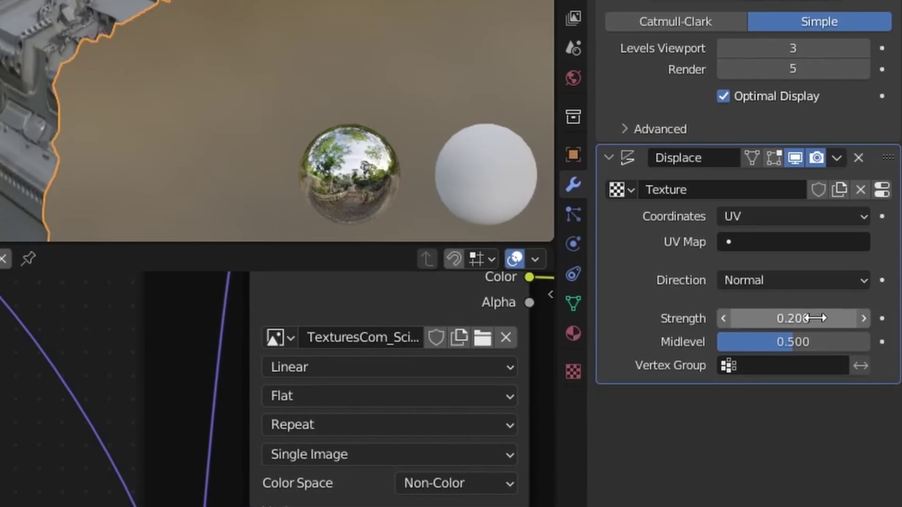
alt+drag(532, 163, 612, 156)
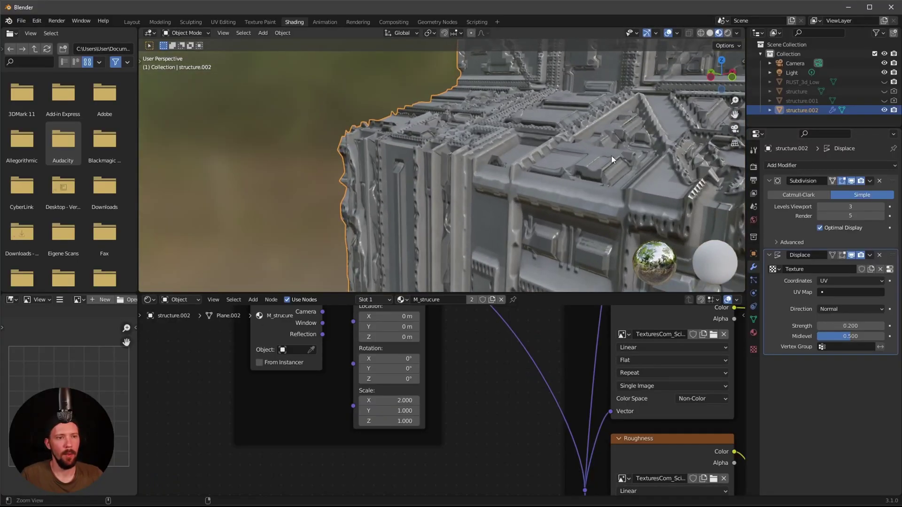
middle_drag(611, 156, 535, 225)
Step: Load the emissive TIF texture into the Displacement image texture node
middle_drag(498, 351, 453, 389)
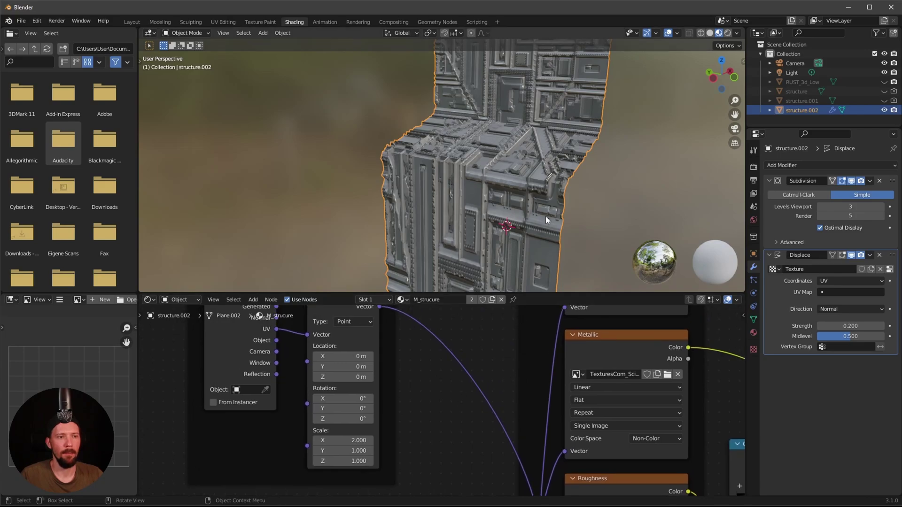
middle_drag(545, 217, 586, 213)
ctrl+middle_drag(485, 358, 510, 319)
ctrl+middle_drag(554, 433, 560, 411)
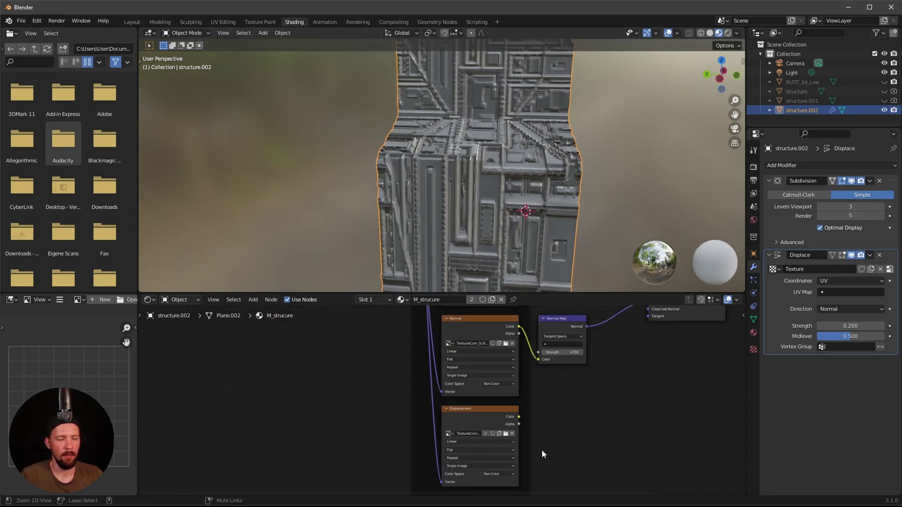
scroll(559, 432, up, 3)
ctrl+middle_drag(549, 406, 527, 400)
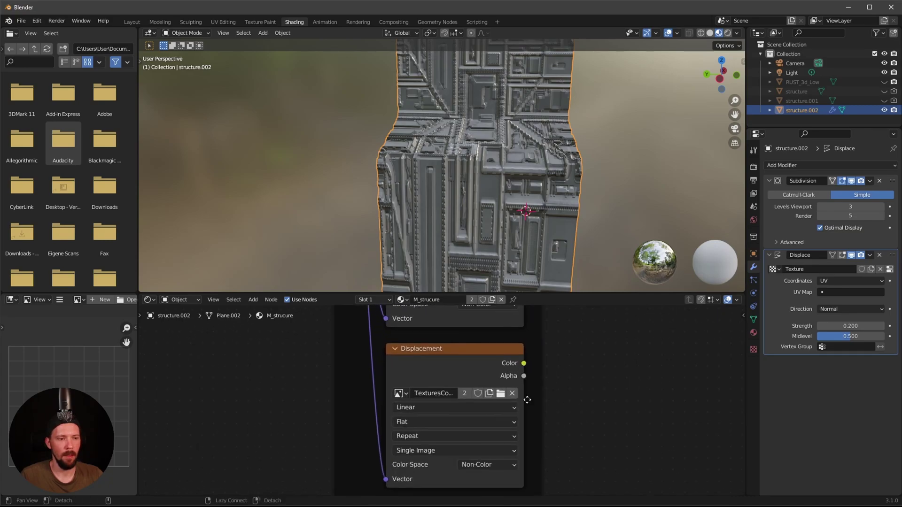
click(501, 394)
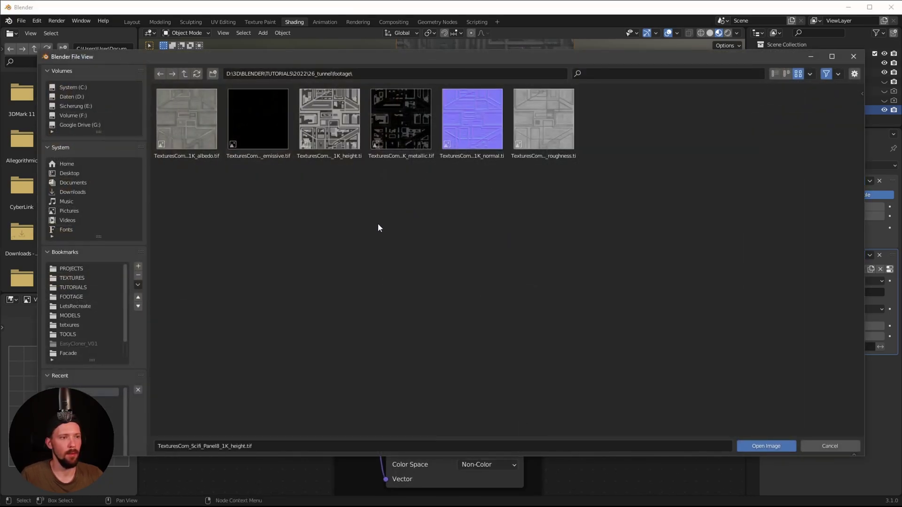
double_click(267, 126)
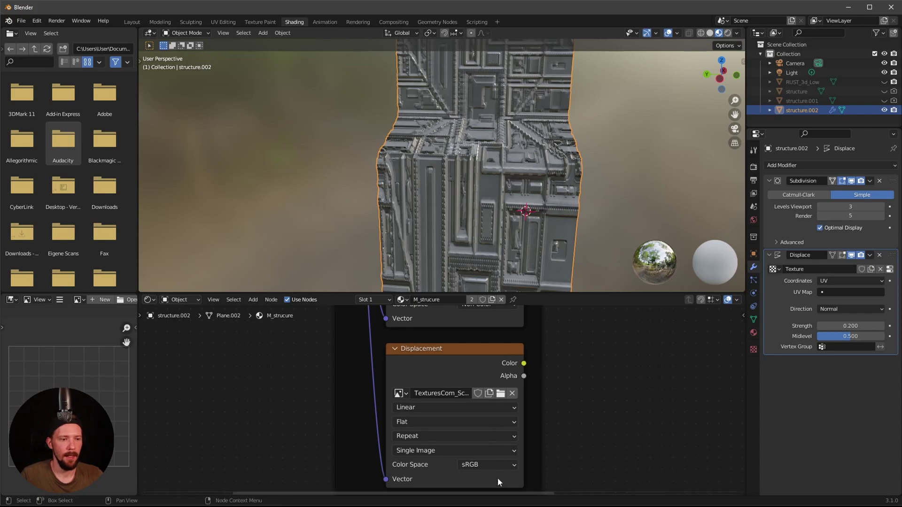
Step: Link that image's Color output to the Principled BSDF Emission input
click(488, 466)
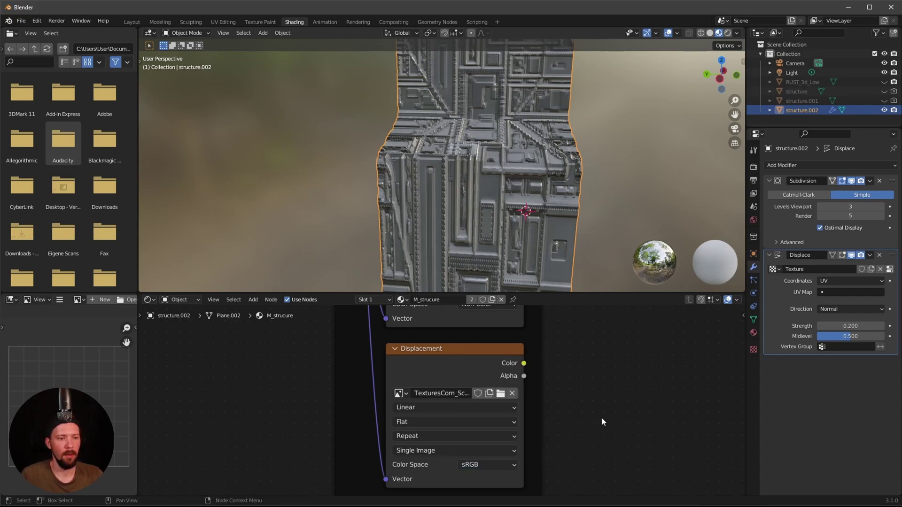
alt+drag(669, 339, 524, 430)
middle_drag(533, 401, 533, 407)
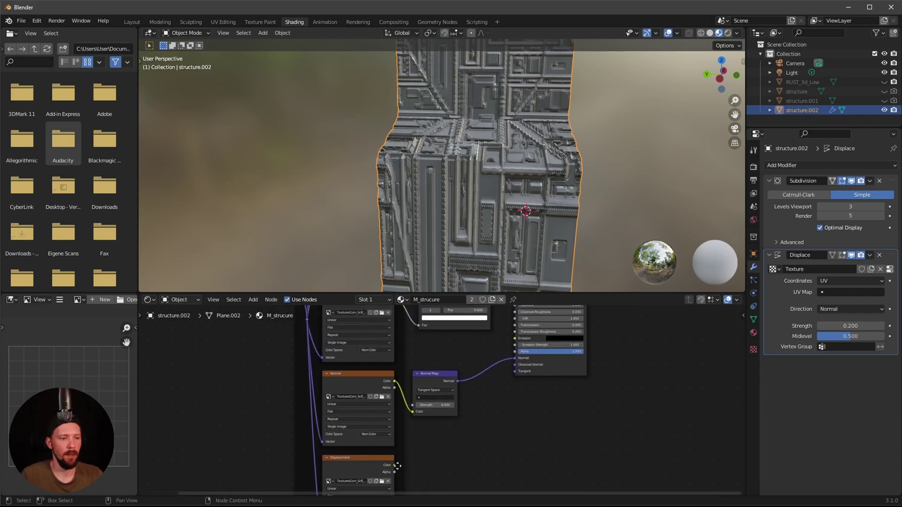
drag(394, 466, 511, 340)
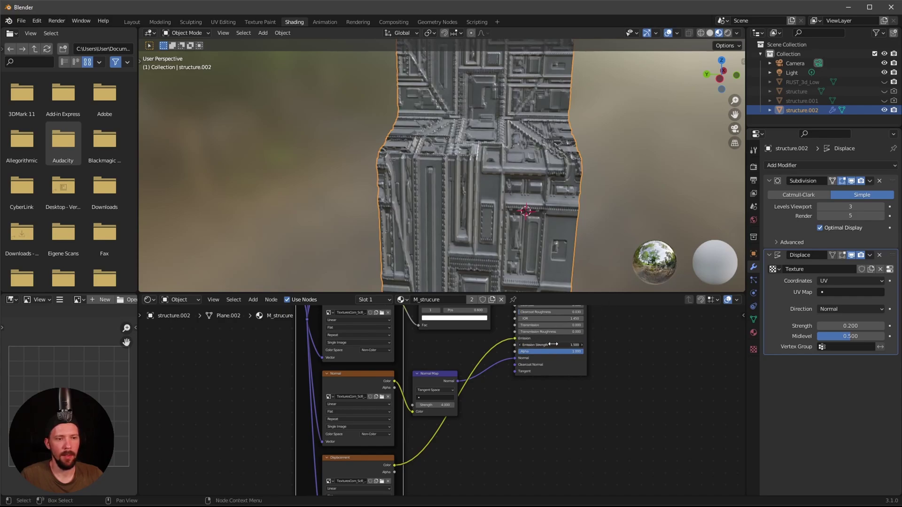
Step: Raise the material's Emission Strength to 56.4
drag(553, 344, 710, 347)
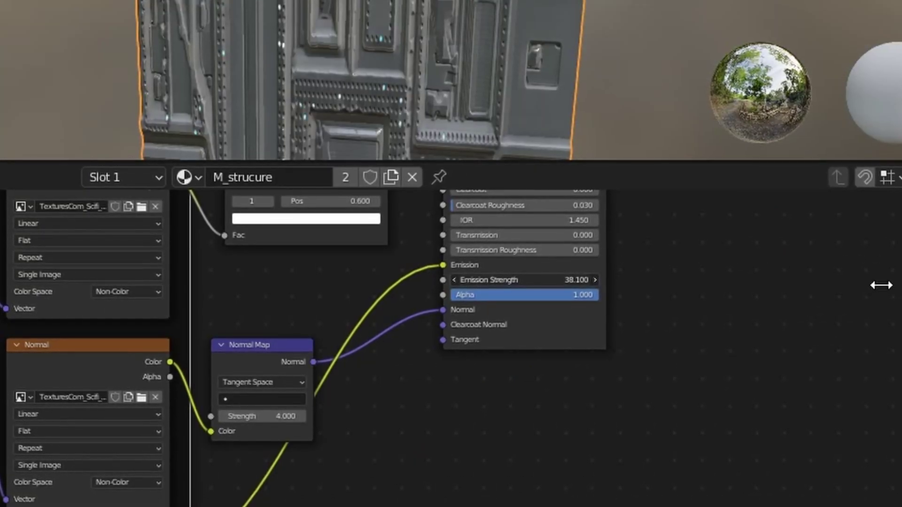
drag(881, 286, 898, 283)
mouse_move(625, 113)
middle_down()
mouse_move(568, 182)
mouse_move(610, 187)
mouse_move(647, 162)
mouse_move(476, 232)
mouse_move(515, 205)
middle_up()
scroll(593, 143, up, 3)
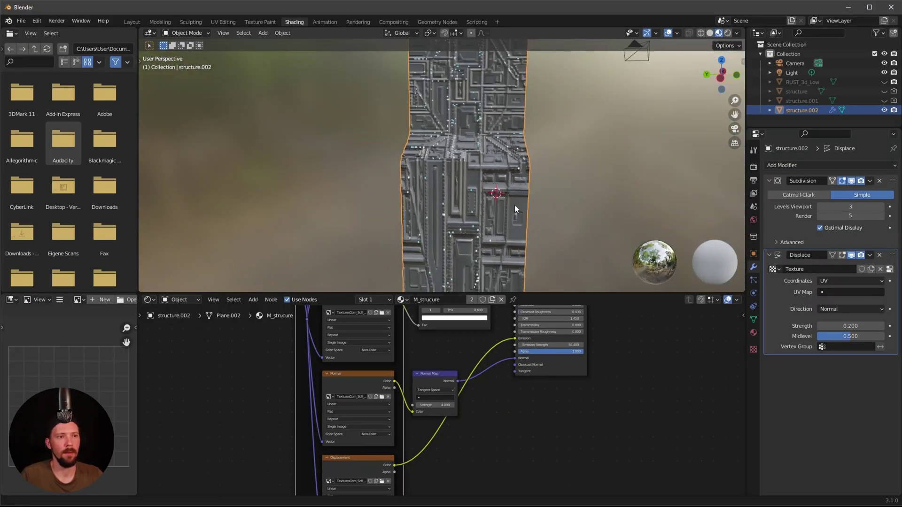
Step: Preview the viewport in Rendered shading with the scene light hidden
key(z)
click(602, 153)
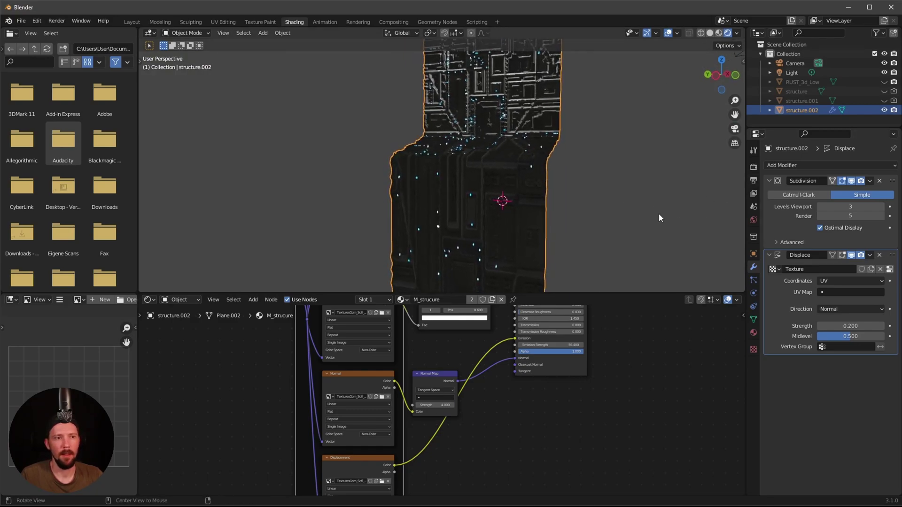
mouse_move(660, 218)
middle_down()
mouse_move(633, 222)
mouse_move(657, 230)
middle_up()
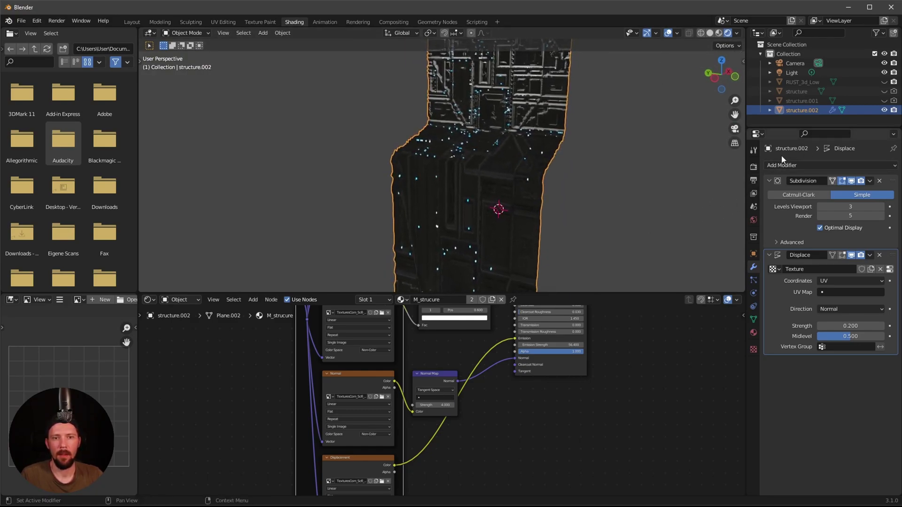
click(884, 73)
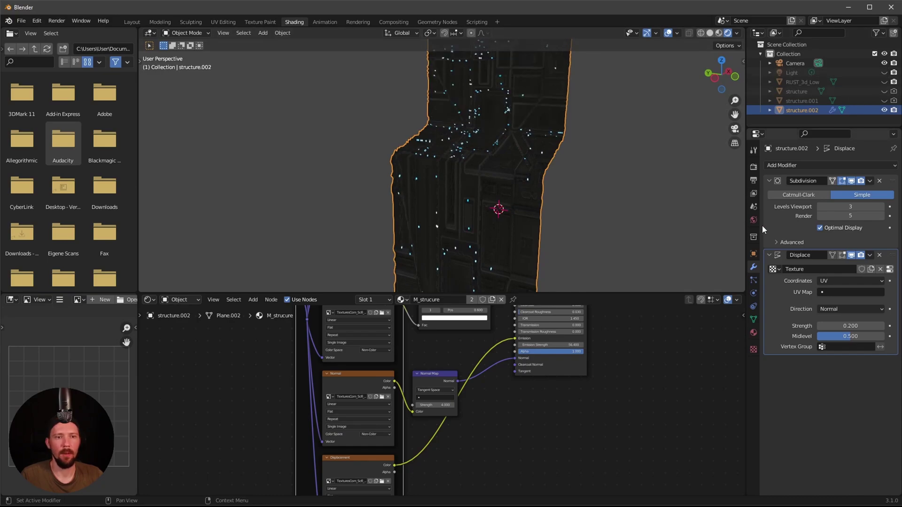
Step: Tick Ambient Occlusion, Bloom and Screen Space Reflections in the Render Properties
click(754, 168)
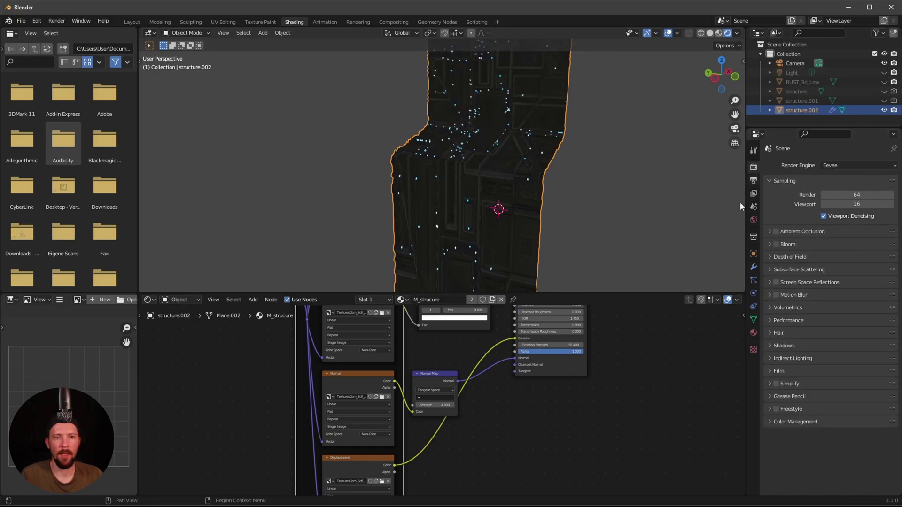
click(776, 232)
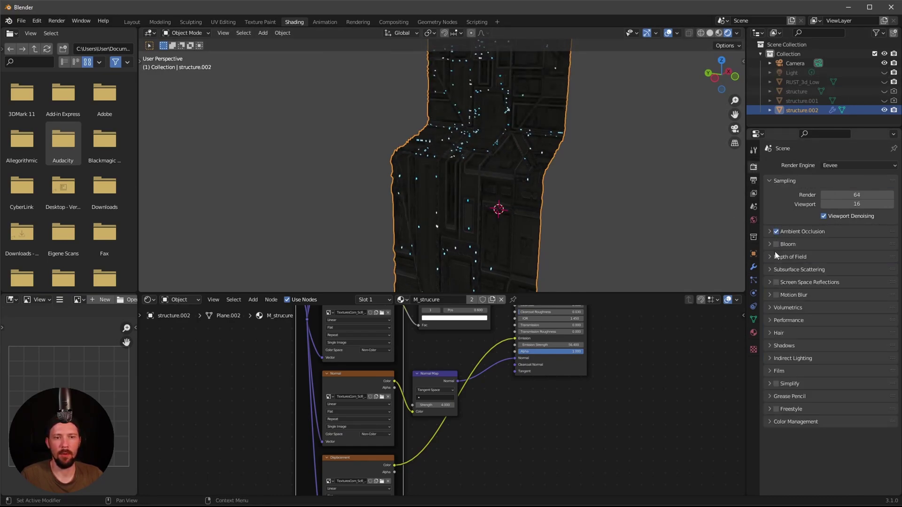
click(777, 244)
middle_drag(453, 196, 659, 139)
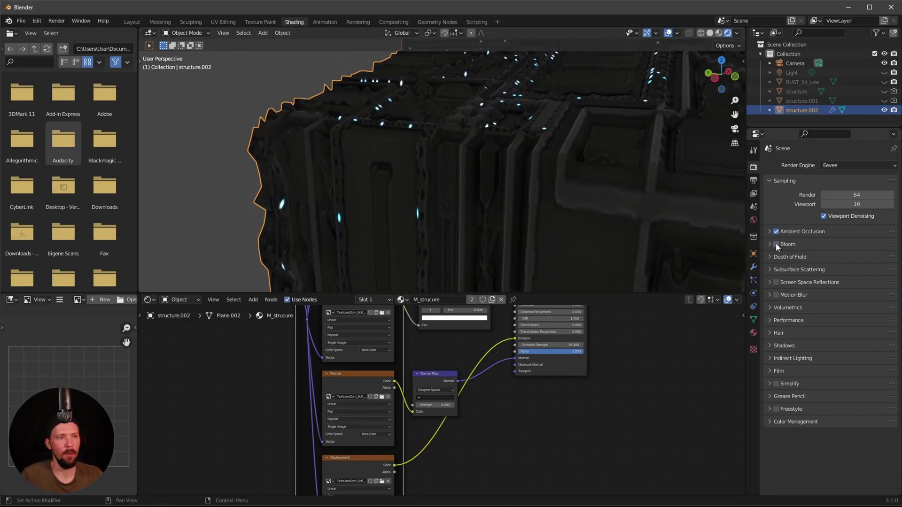
click(777, 283)
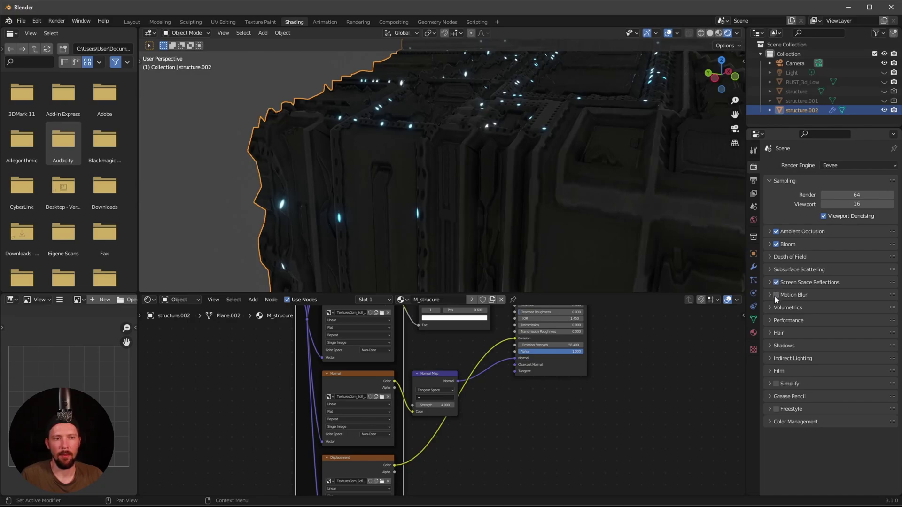
middle_drag(616, 201, 551, 222)
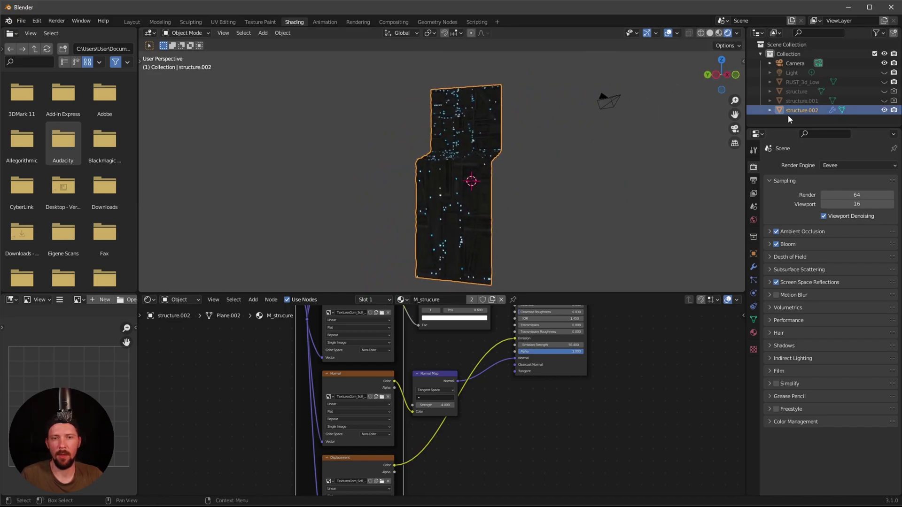
Step: Rename structure.002 to structure_final in the Outliner
double_click(809, 111)
click(829, 108)
key(BackSpace)
key(BackSpace)
key(BackSpace)
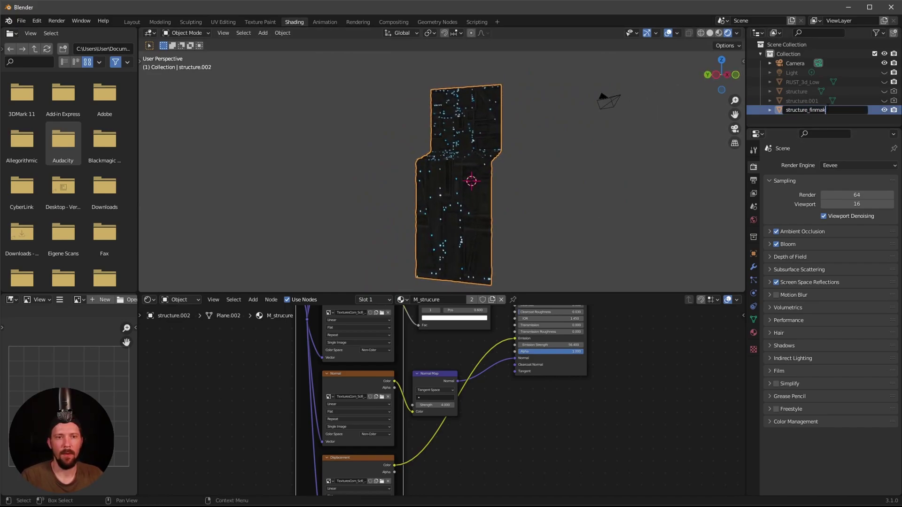
text(_final)
key(Return)
click(884, 110)
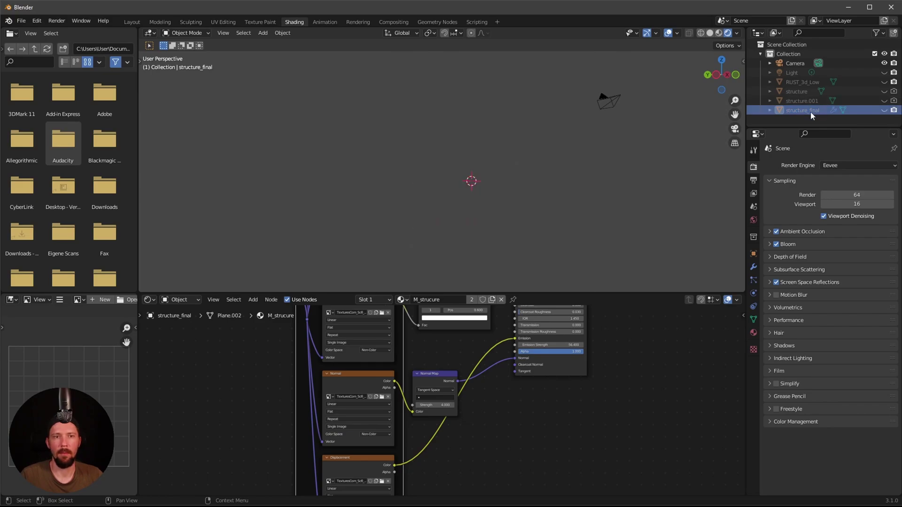
click(884, 110)
Step: Move structure and structure.001 into a new _backup collection and exclude it
click(794, 92)
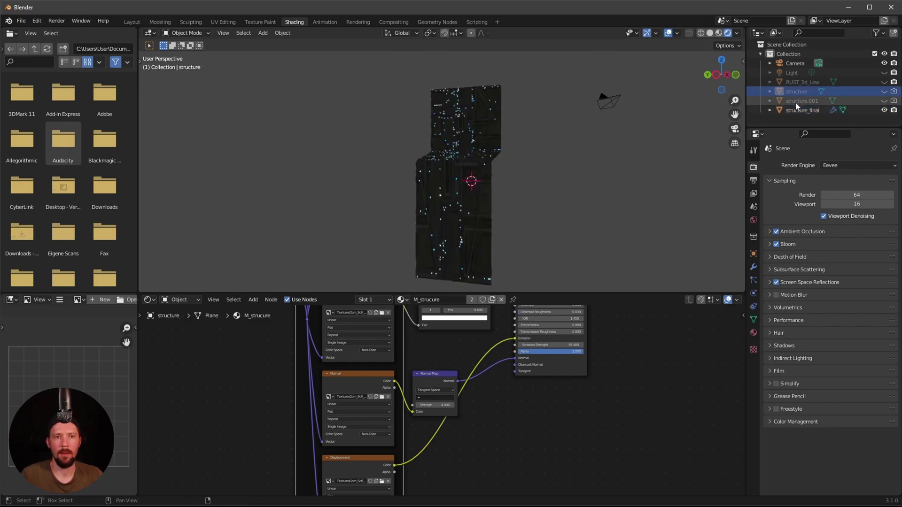
key(m)
click(805, 102)
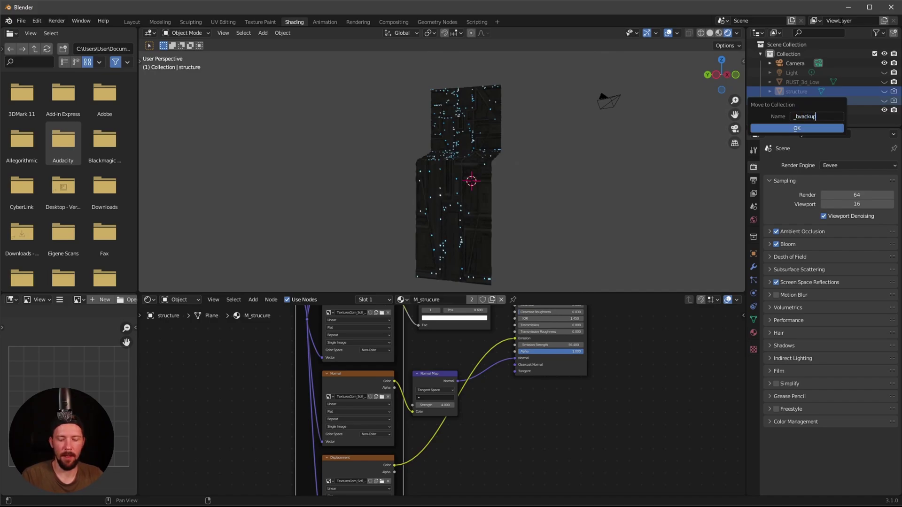
text(_backup)
key(Return)
click(874, 101)
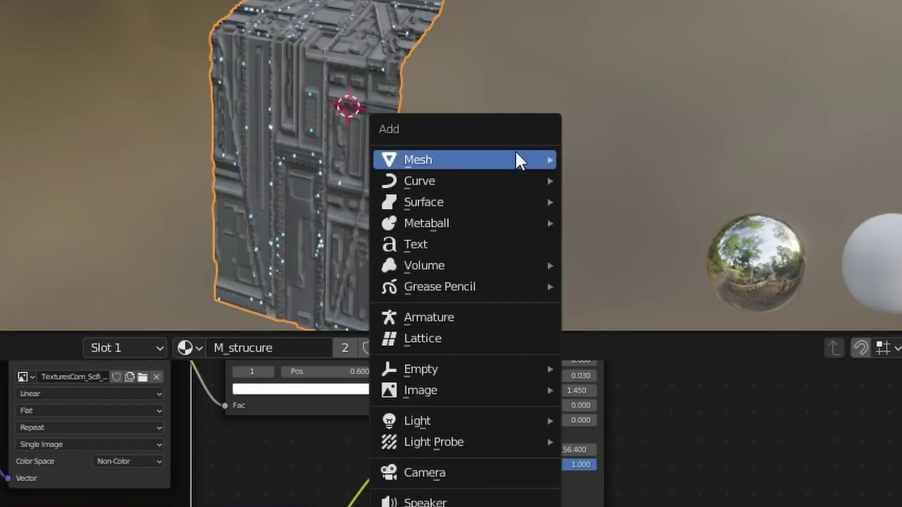
Step: Add a cube named GN_tunnel and hide structure_final
mouse_move(518, 158)
click(607, 180)
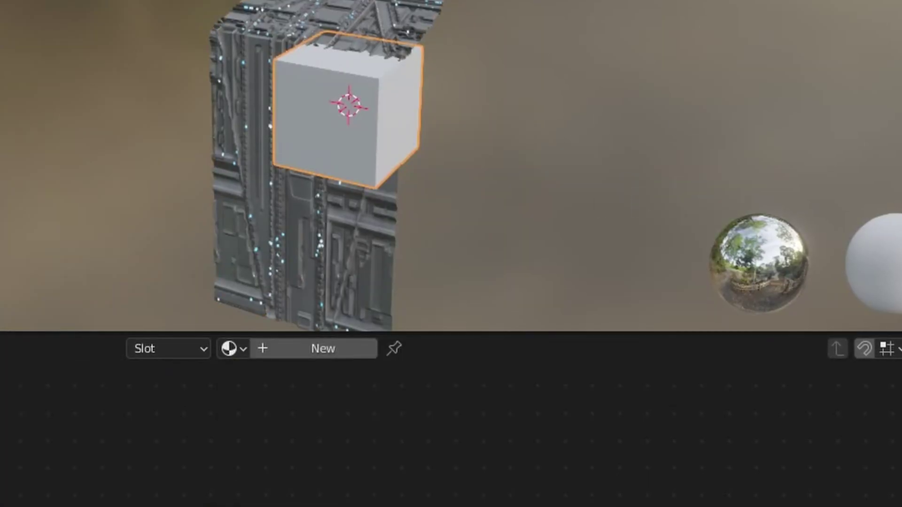
double_click(792, 73)
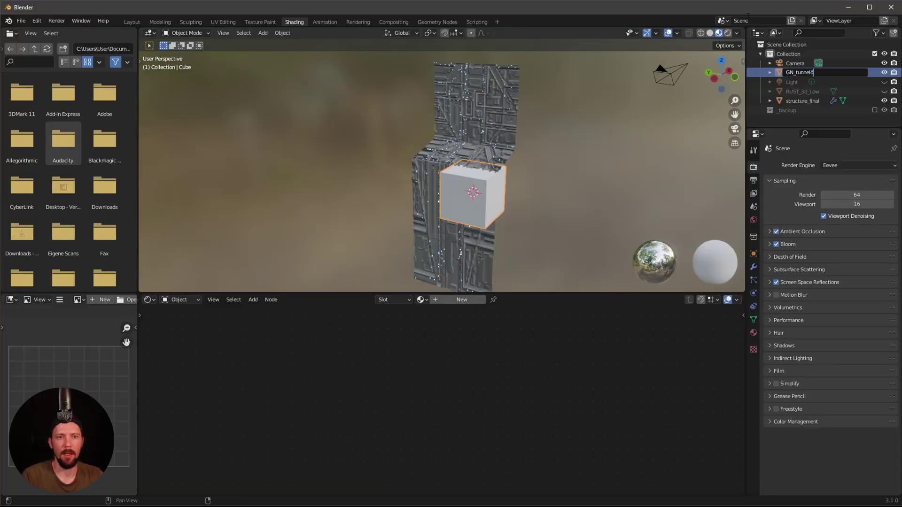
key(Return)
click(884, 101)
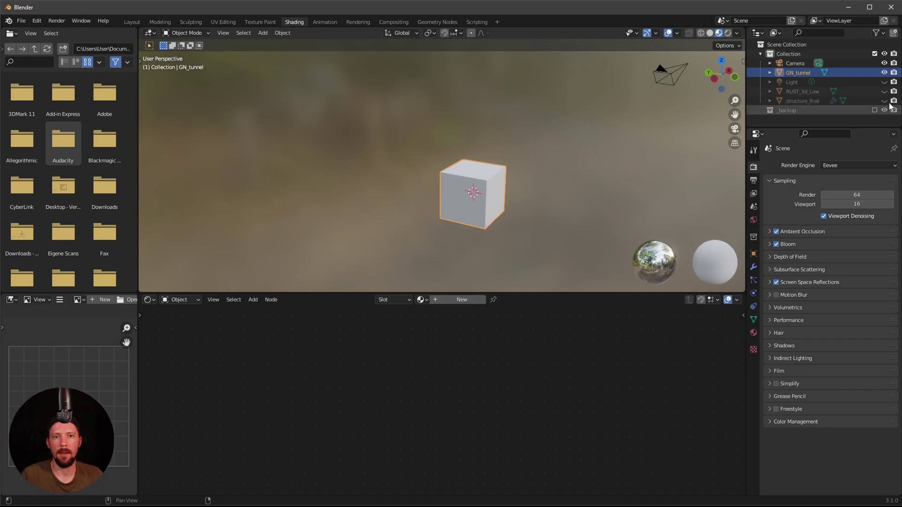
Step: Create a new GN_tunnel geometry node tree and delete its default geometry link
click(442, 22)
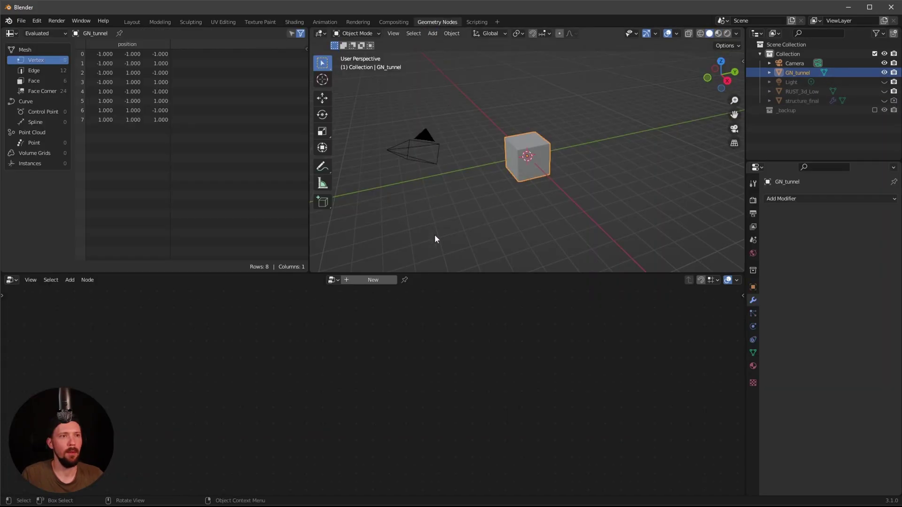
click(380, 281)
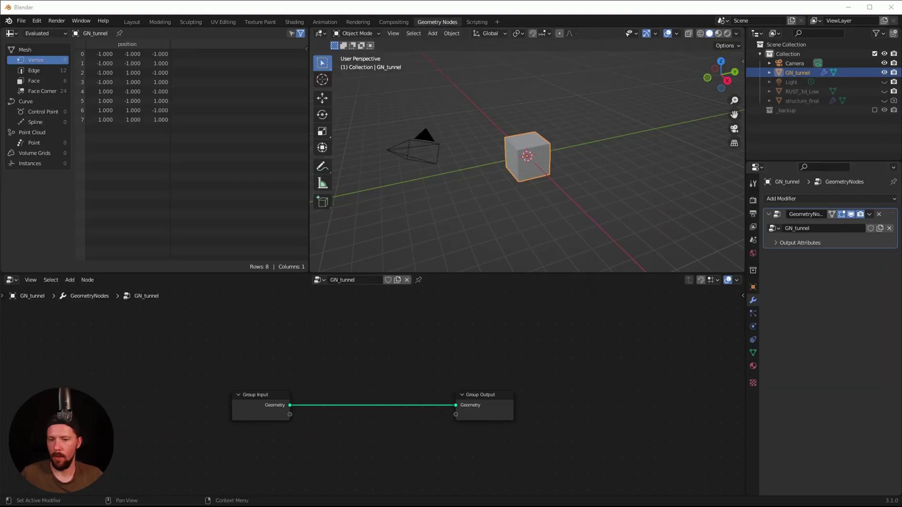
right_click(326, 410)
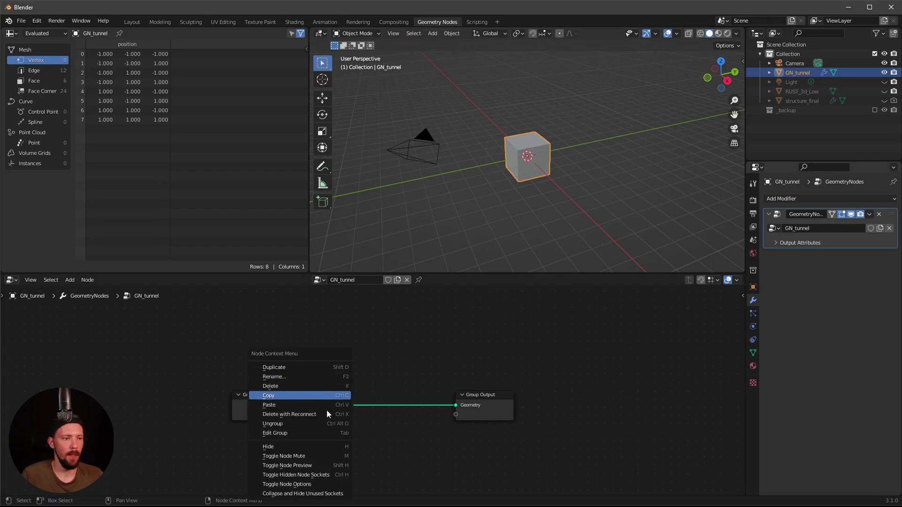
shift+right_drag(355, 457, 314, 376)
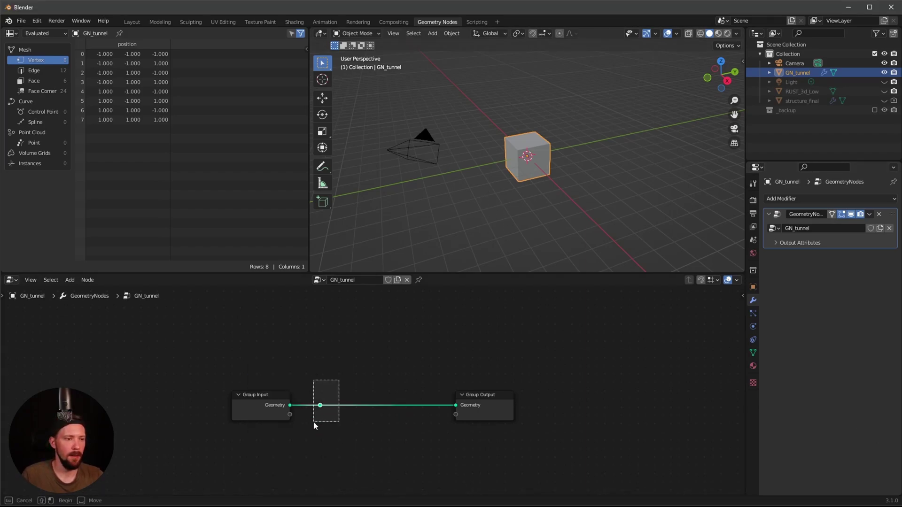
drag(314, 421, 314, 422)
key(x)
Step: Search 'info' and place a Collection Info node in the tree
key(shift+a)
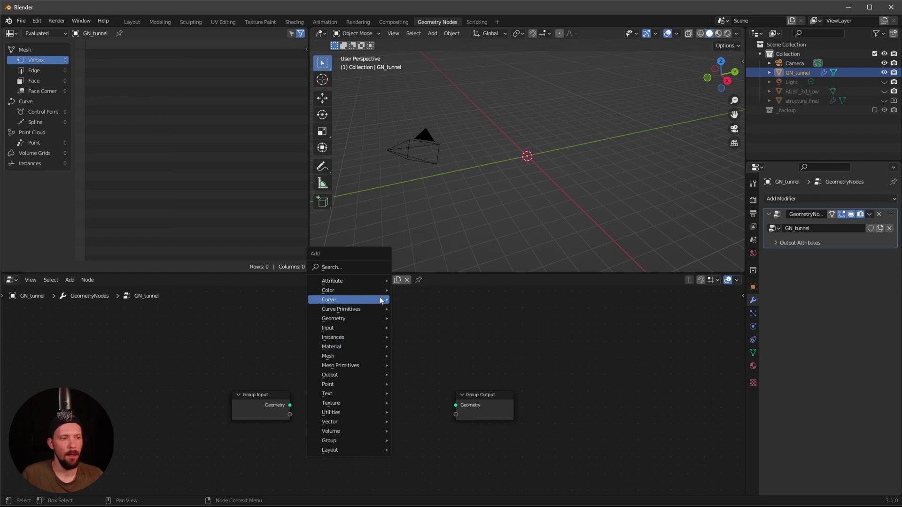
click(370, 264)
text(info)
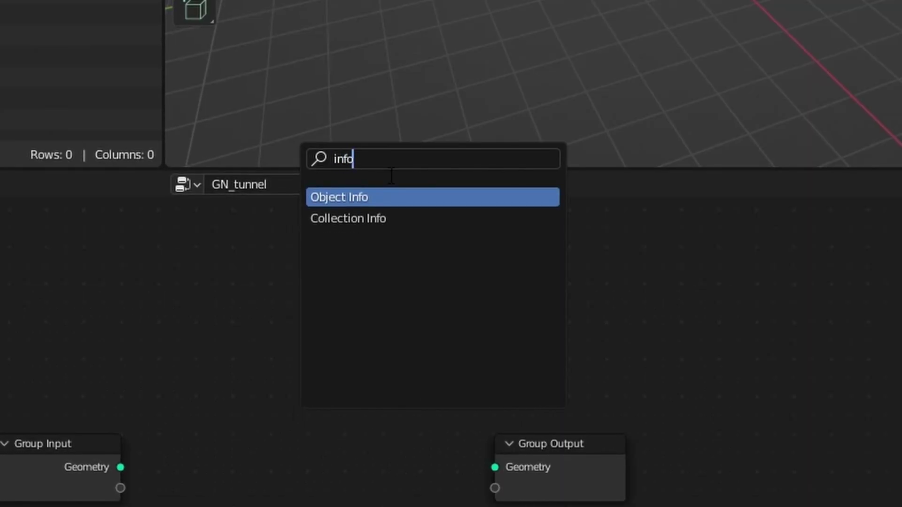
click(411, 294)
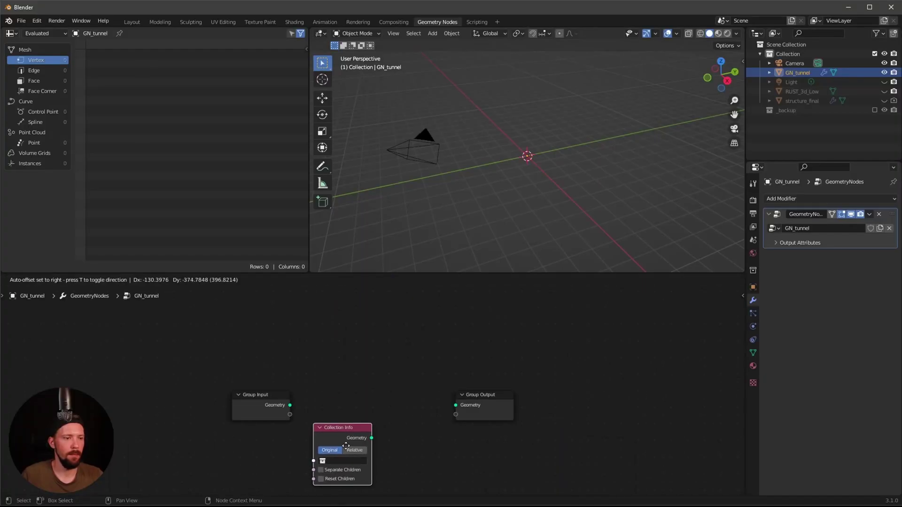
click(345, 443)
Step: Add a Mesh Line node above the Collection Info node
key(shift+a)
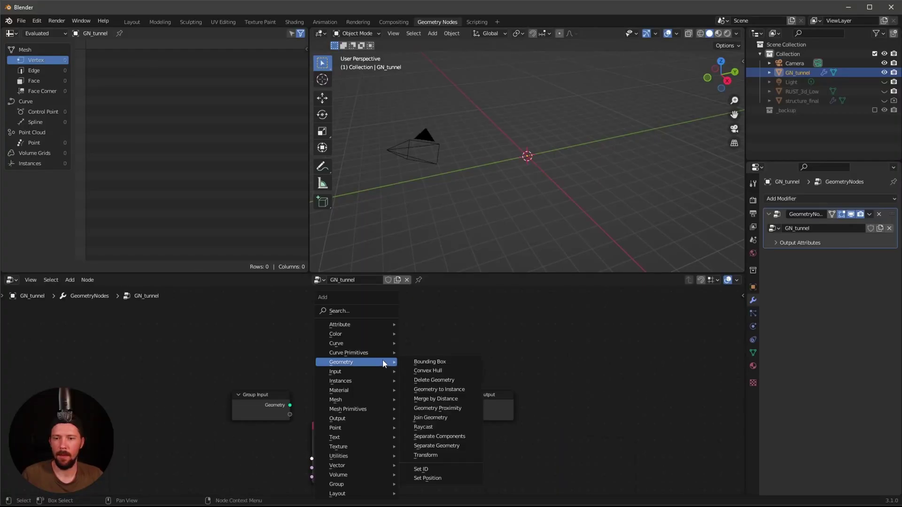
click(368, 307)
text(mesh lin)
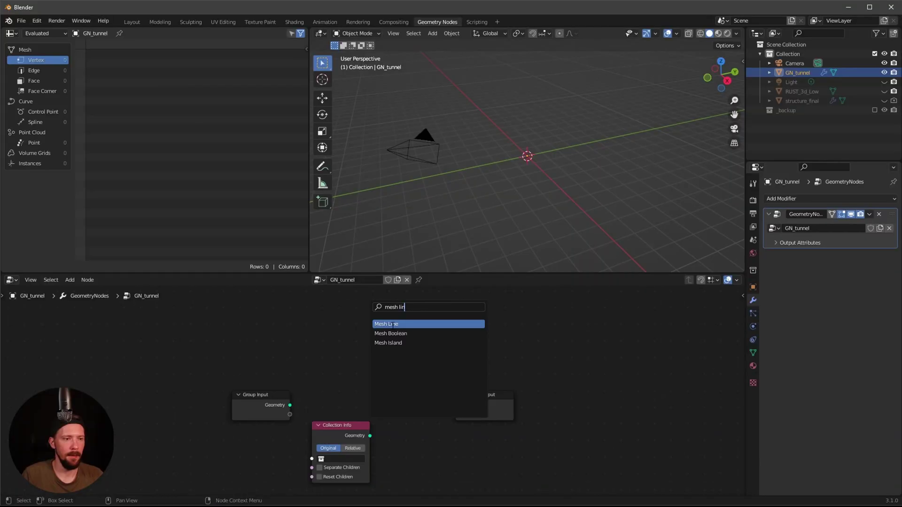
click(347, 285)
click(225, 256)
Step: Add an Instance on Points node fed by Mesh Line points and Collection Info geometry
key(shift+a)
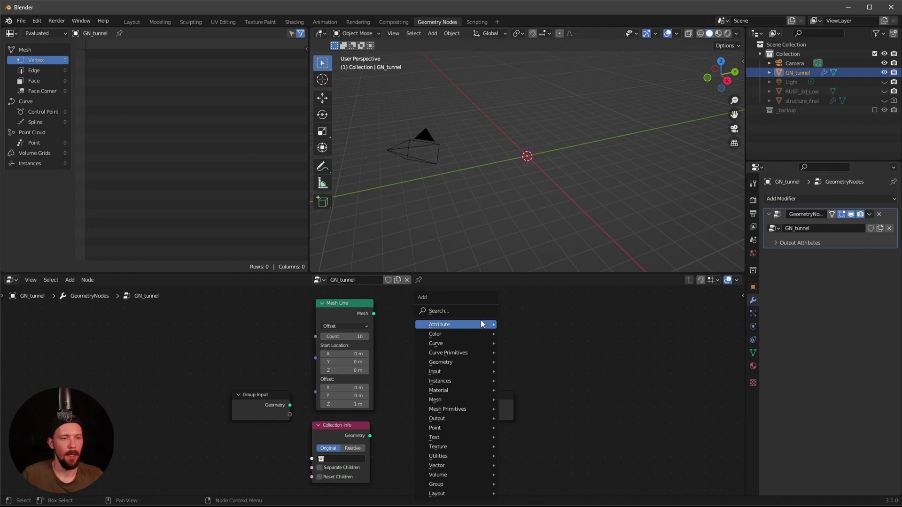
click(481, 320)
text(instance u)
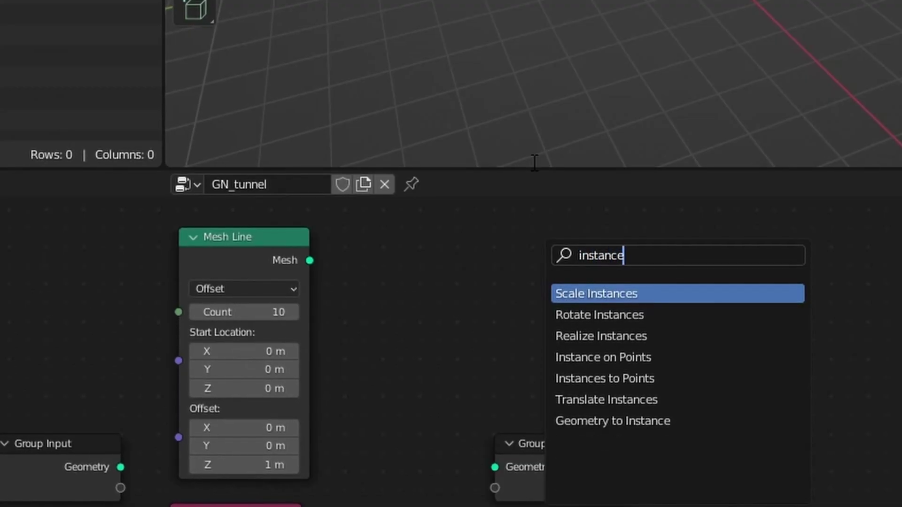
key(BackSpace)
key(BackSpace)
text(on)
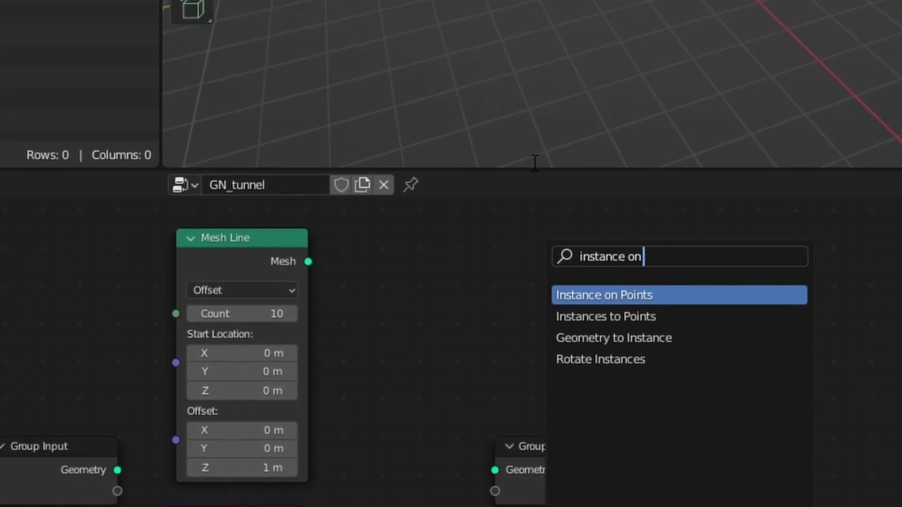
text(poi)
key(Return)
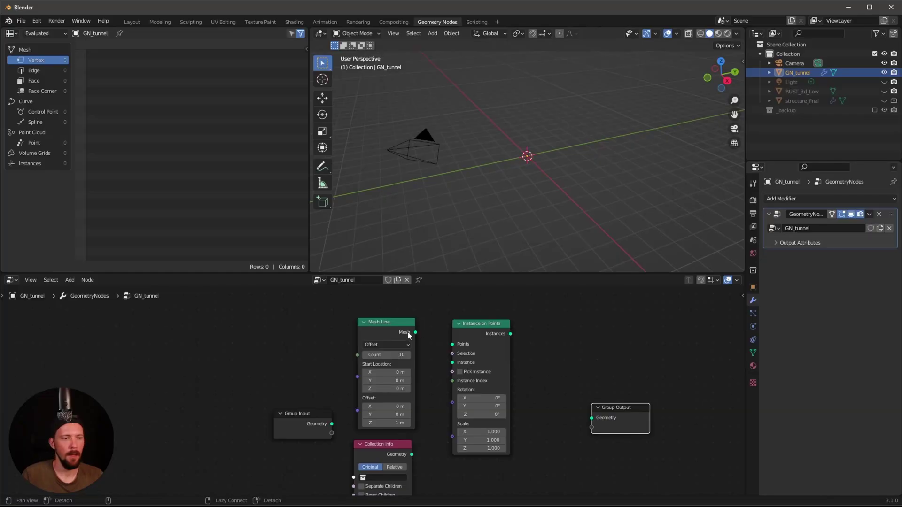
drag(408, 335, 452, 345)
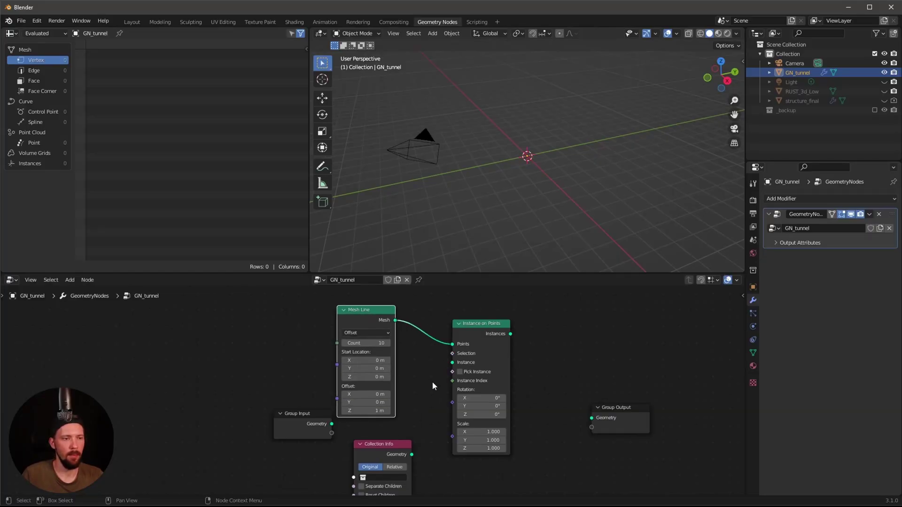
middle_drag(432, 382, 411, 374)
drag(398, 438, 459, 355)
alt+drag(402, 459, 408, 428)
Step: Replace the Collection Info node with an Object Info node beside Group Input
scroll(390, 443, up, 1)
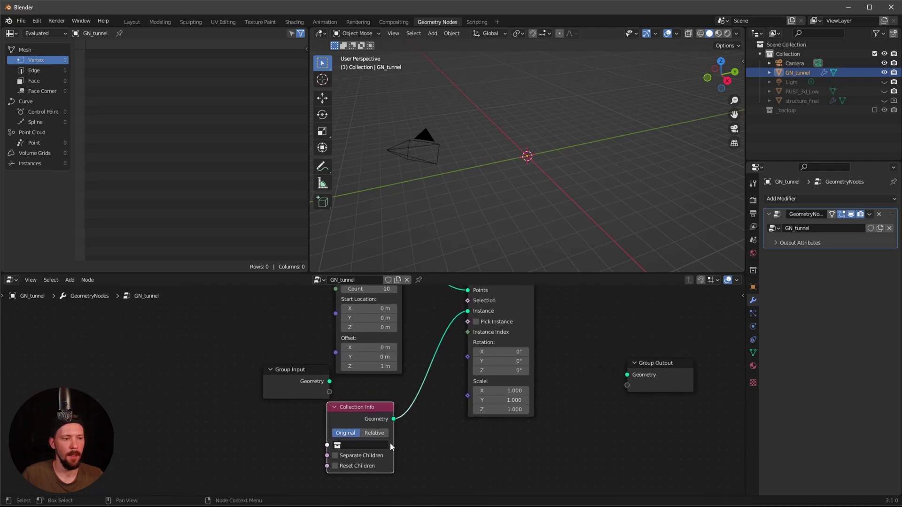
click(363, 444)
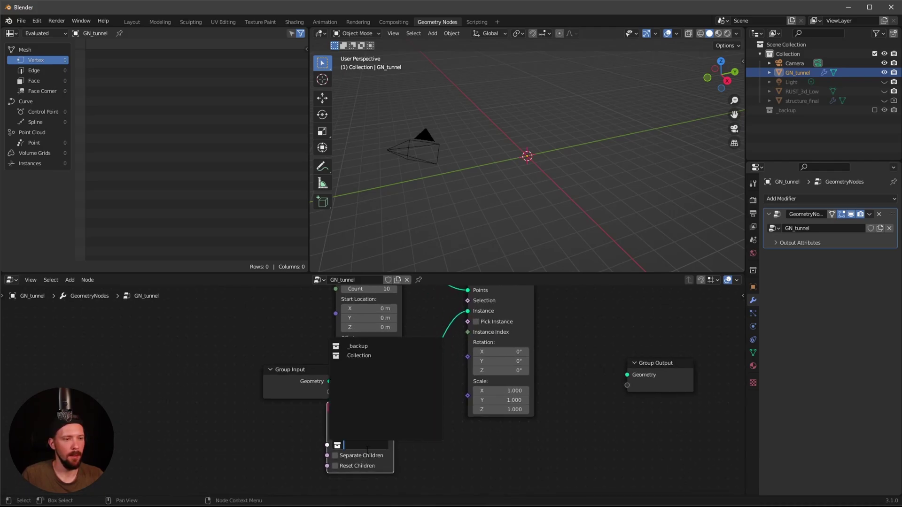
click(421, 446)
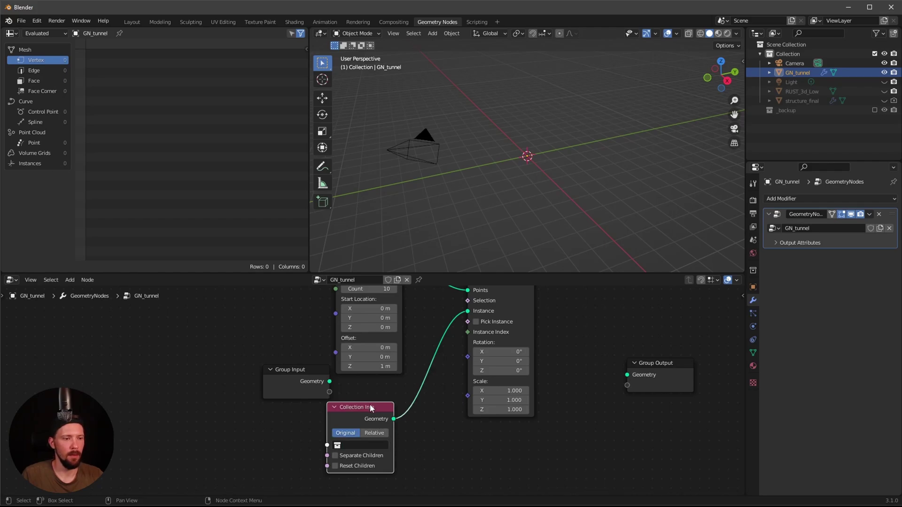
key(x)
key(shift+a)
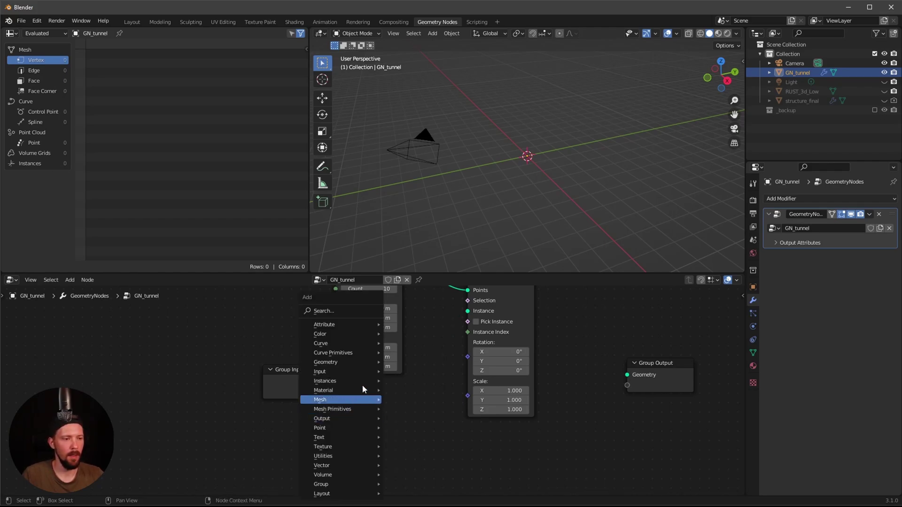
click(353, 305)
text(info)
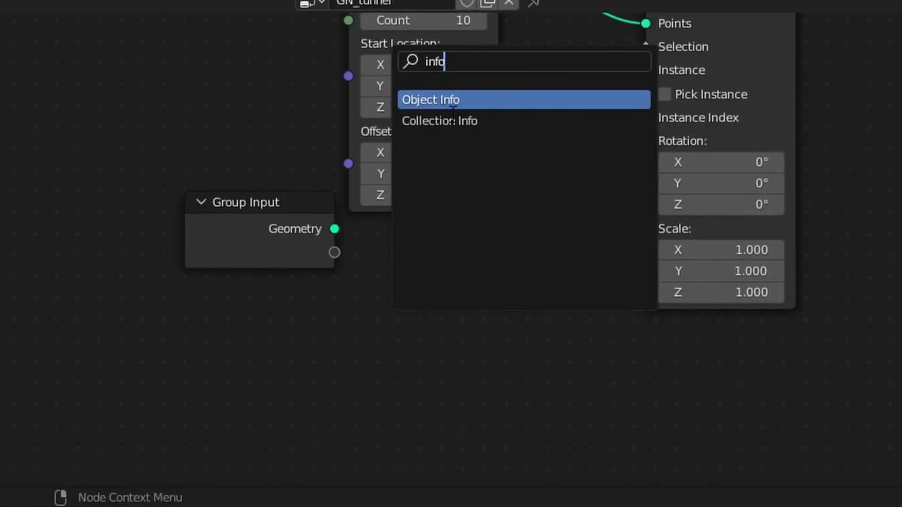
click(376, 325)
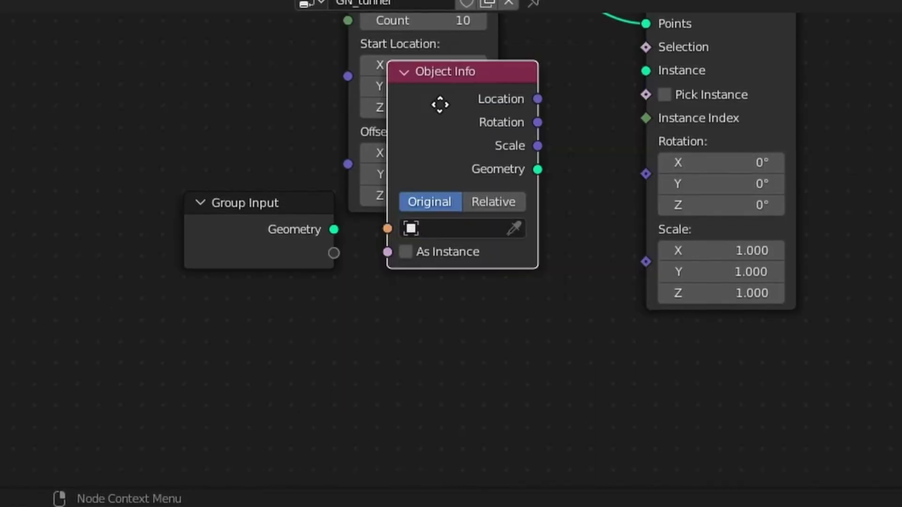
click(362, 399)
Step: Instance structure_final via Object Info and send the instances to Group Output
drag(505, 337, 646, 71)
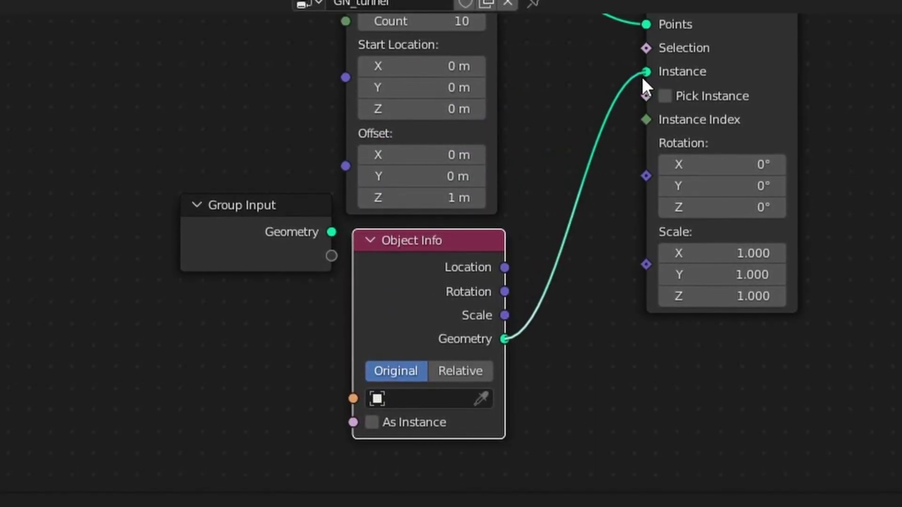
click(410, 406)
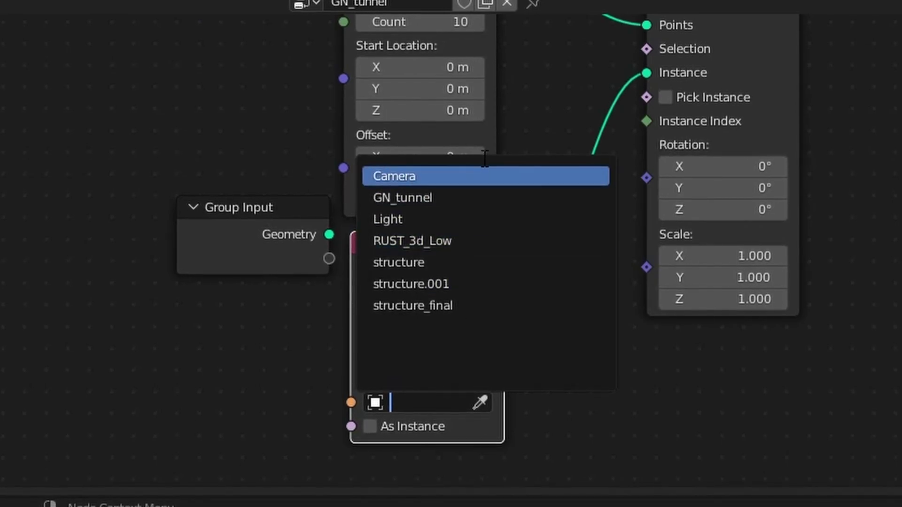
click(455, 315)
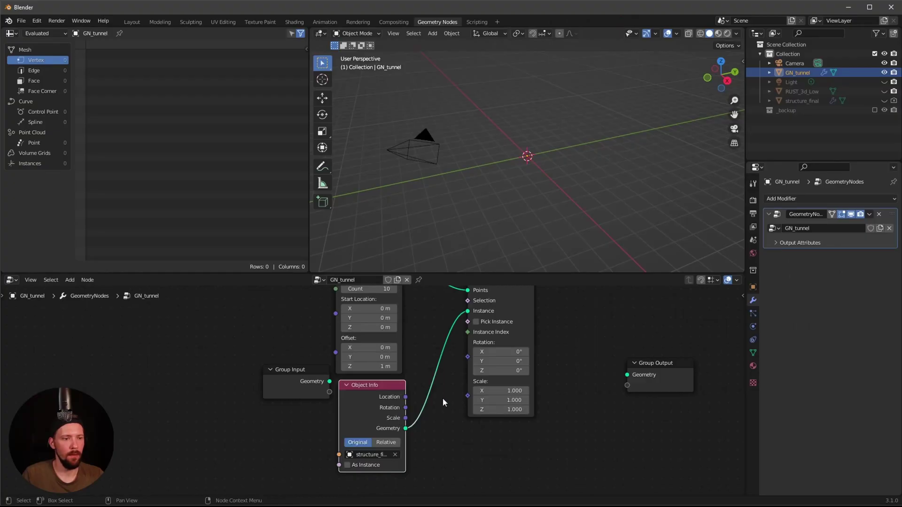
middle_drag(443, 402, 332, 456)
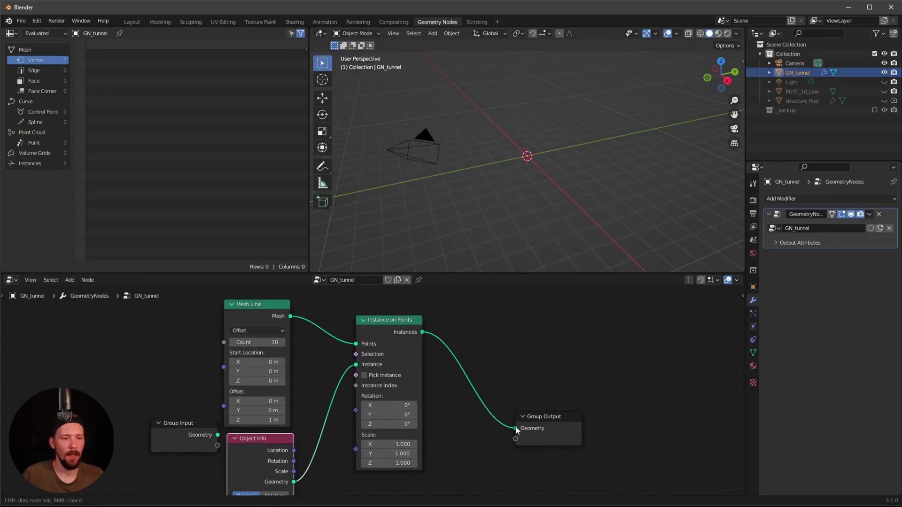
drag(516, 431, 516, 428)
mouse_move(587, 179)
middle_down()
mouse_move(628, 162)
mouse_move(596, 173)
middle_up()
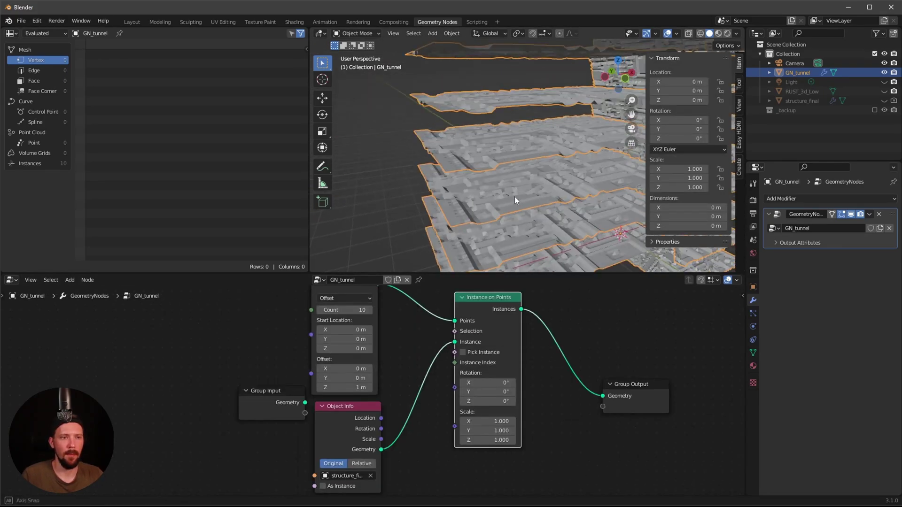
Step: Set the Mesh Line offset to Z 0 m and Y 4 m, spreading the ten copies into a floor
mouse_move(515, 196)
middle_down()
mouse_move(462, 216)
mouse_move(517, 192)
mouse_move(491, 194)
mouse_move(513, 203)
mouse_move(531, 193)
middle_up()
key(n)
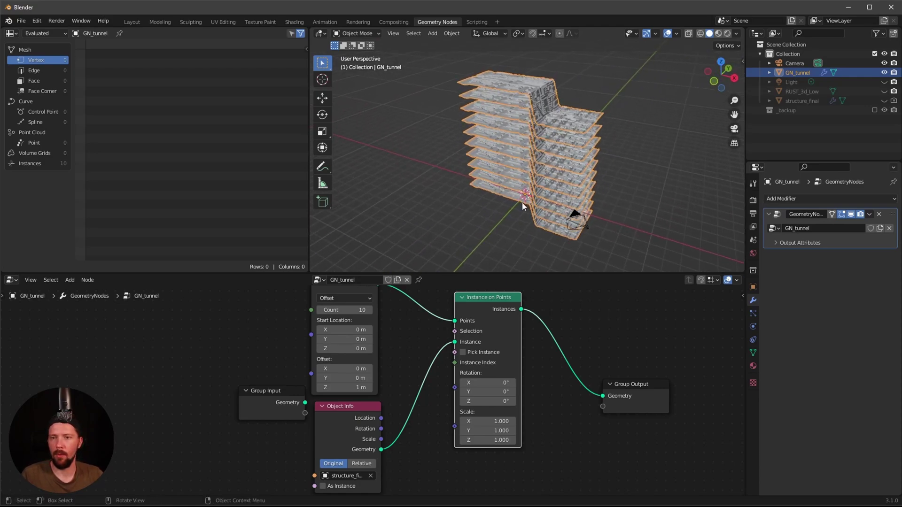
click(371, 388)
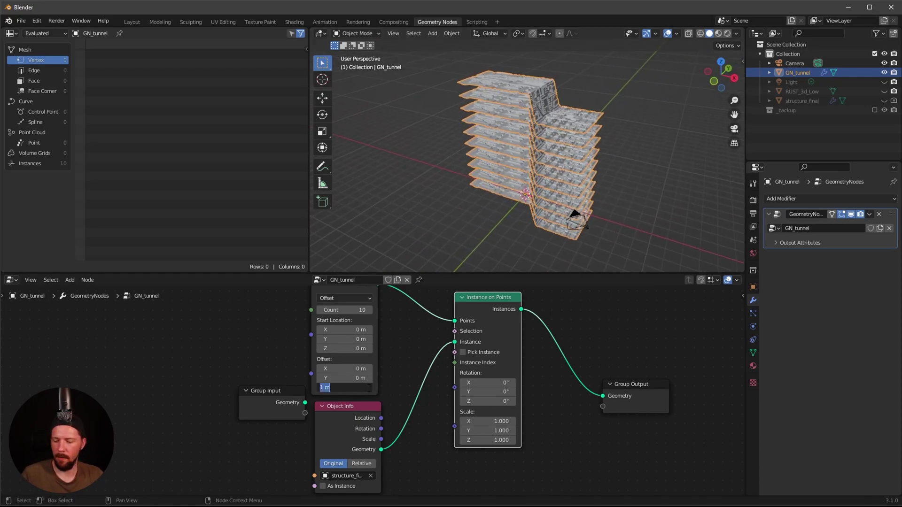
text(0)
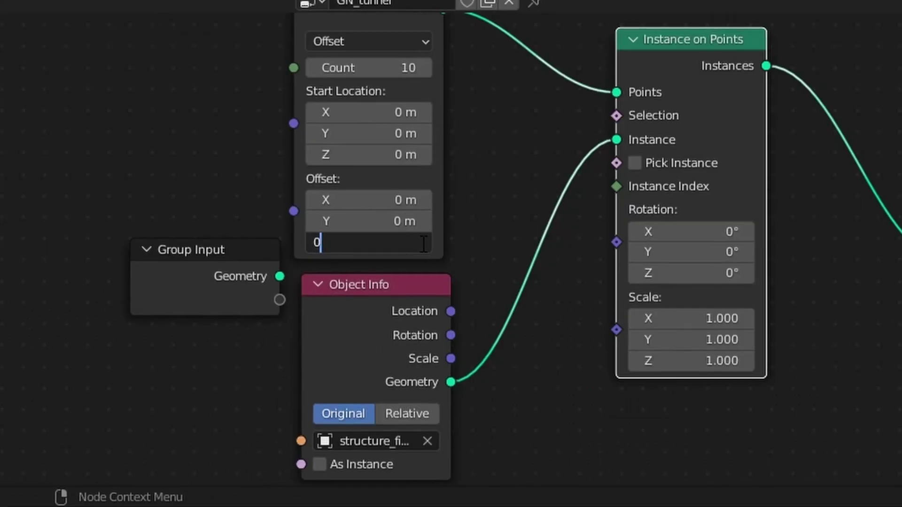
key(Return)
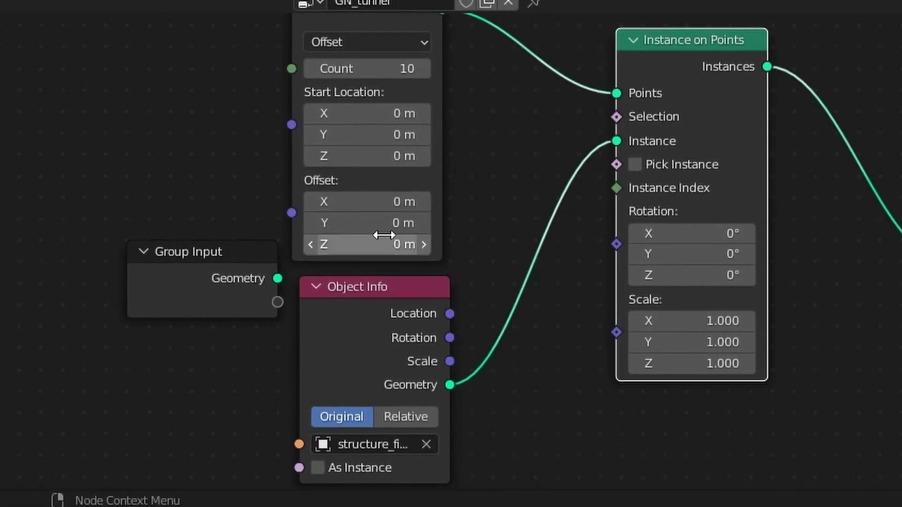
drag(381, 225, 439, 222)
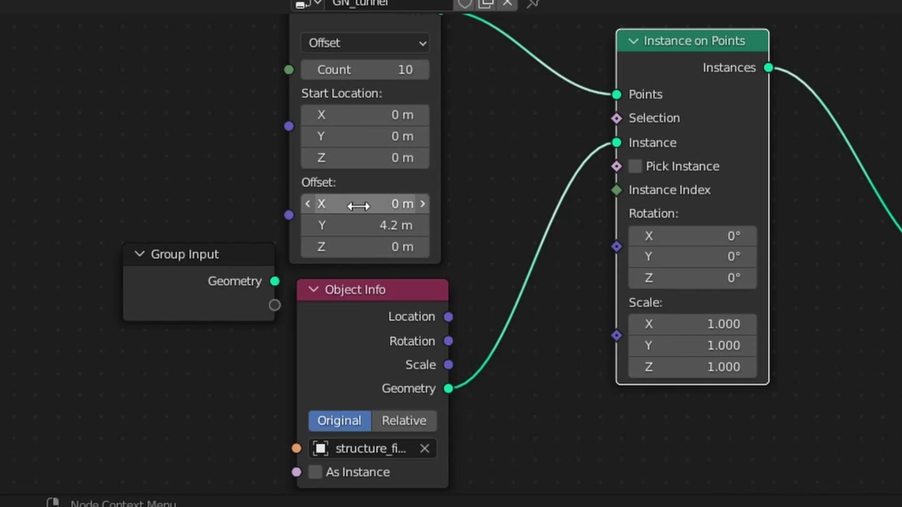
mouse_move(362, 226)
mouse_down()
mouse_move(409, 226)
mouse_move(375, 228)
mouse_up()
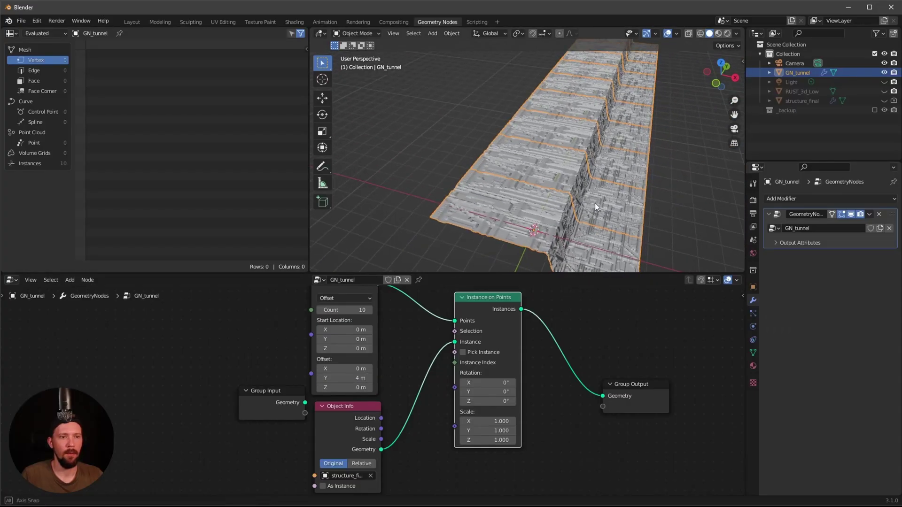
middle_drag(595, 203, 517, 217)
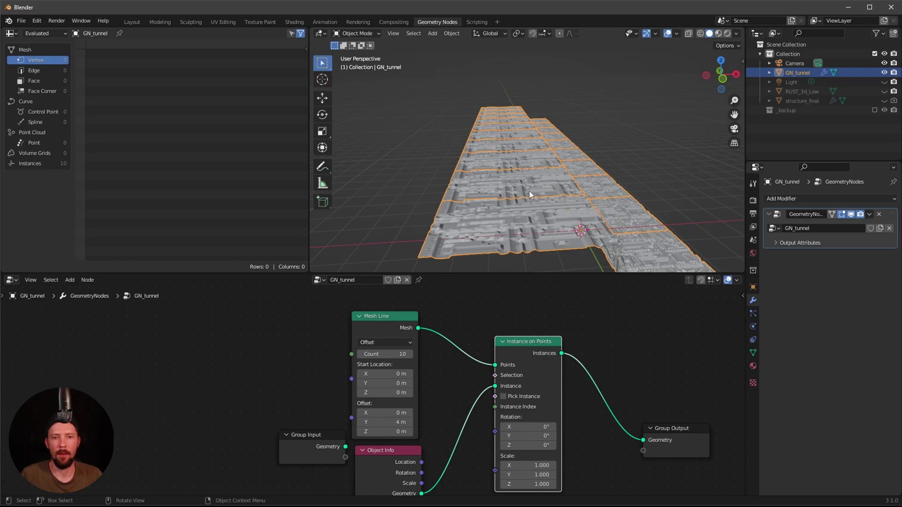
Step: Select structure_final, make it visible, and show its transform values
click(799, 101)
click(885, 100)
middle_drag(685, 178, 653, 168)
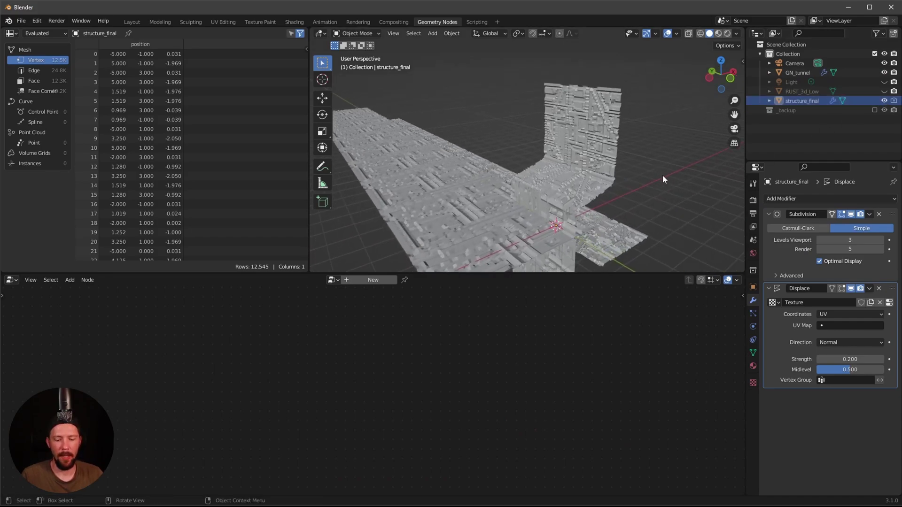
key(n)
click(583, 162)
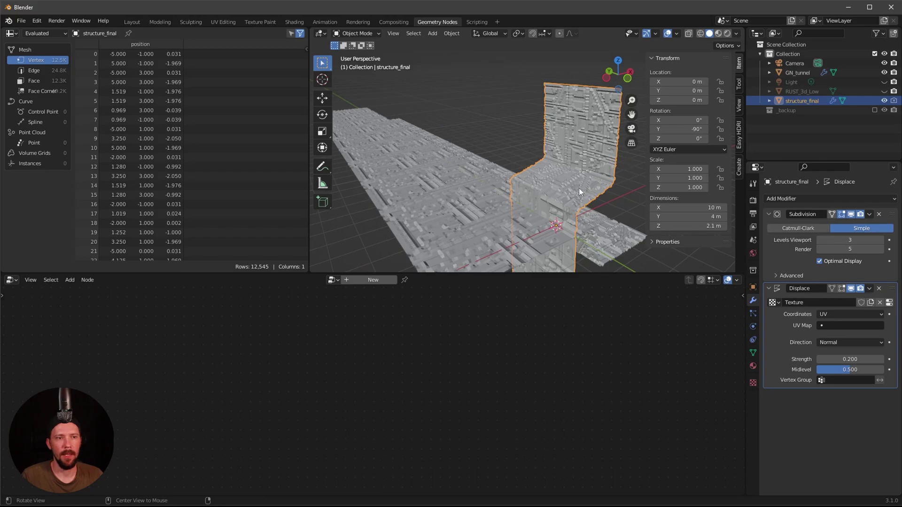
scroll(579, 188, up, 2)
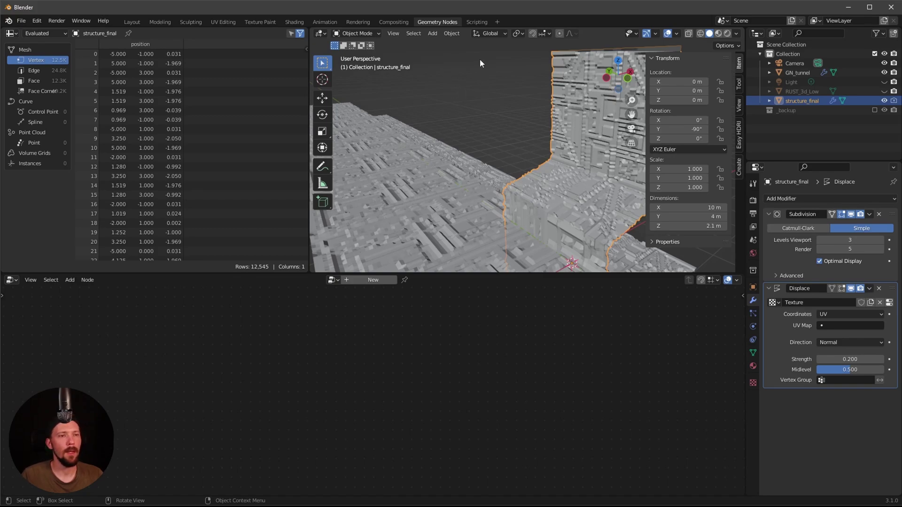
Step: Apply all transforms to structure_final, hide it again, and make GN_tunnel active
click(454, 33)
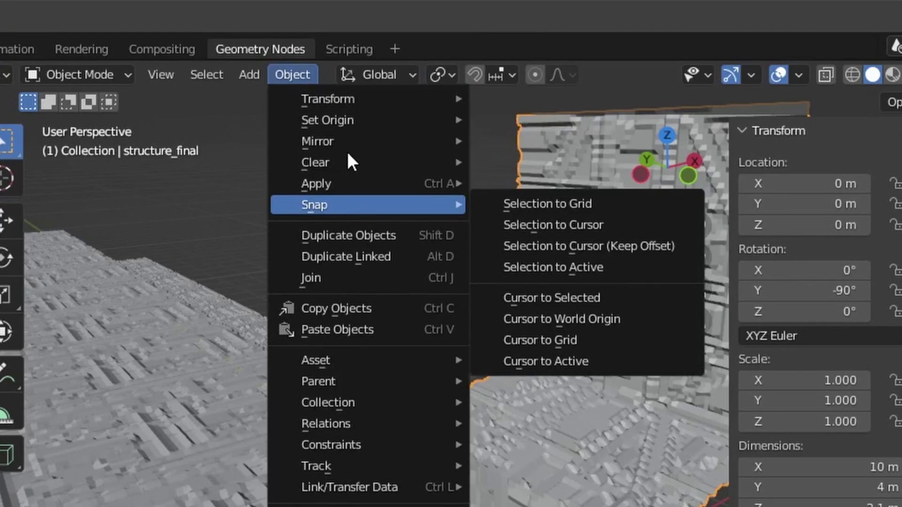
mouse_move(350, 182)
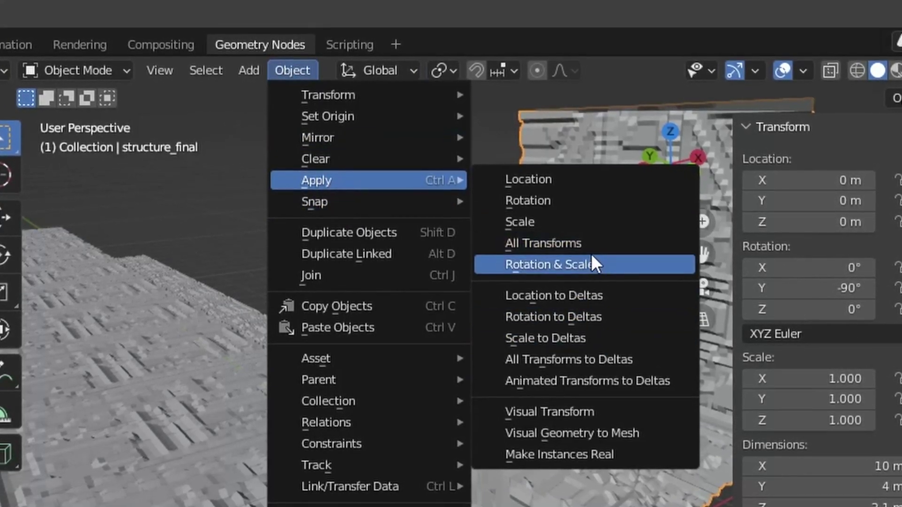
click(587, 242)
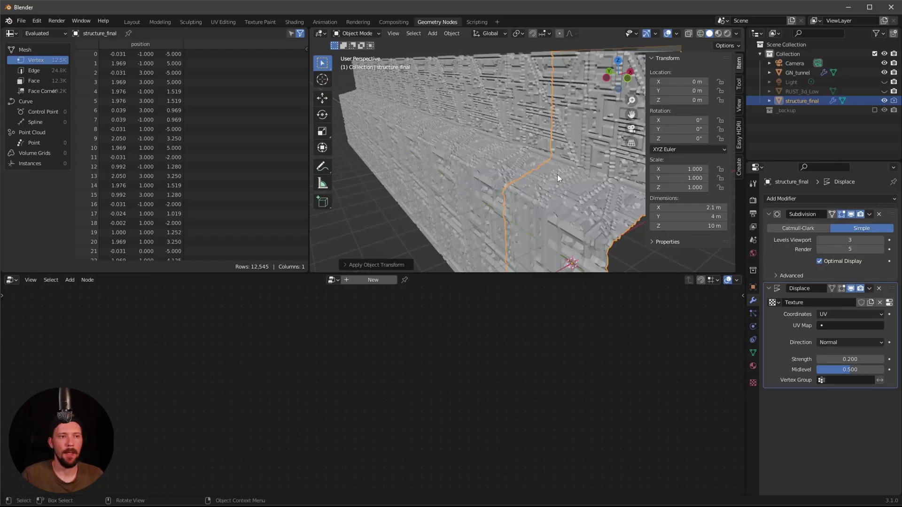
alt+drag(558, 175, 613, 151)
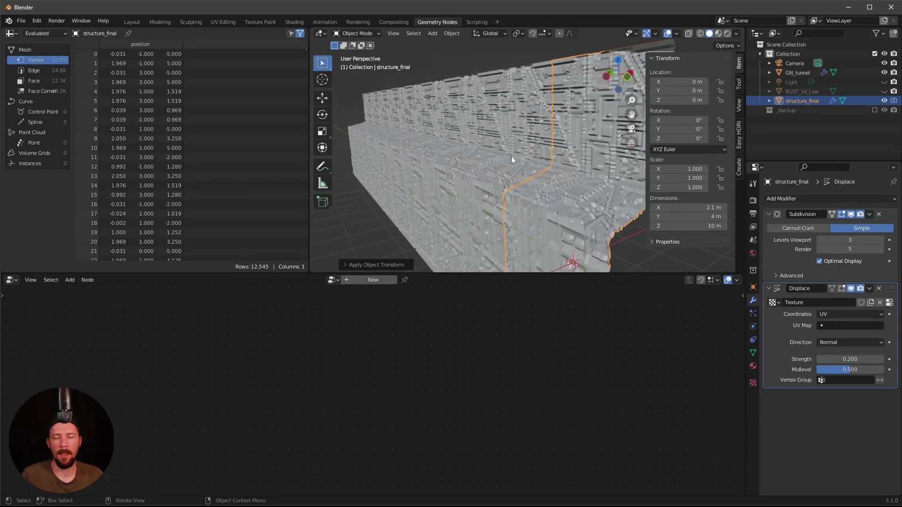
click(884, 100)
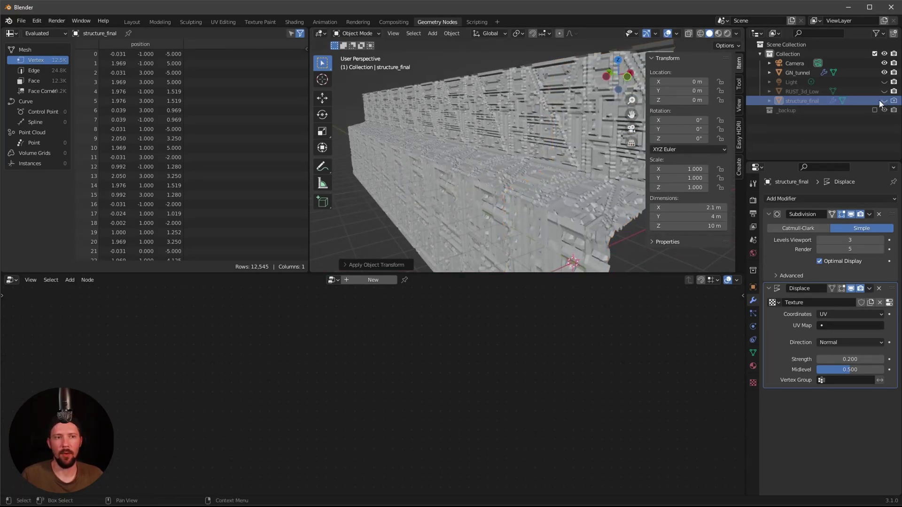
alt+drag(555, 184, 536, 185)
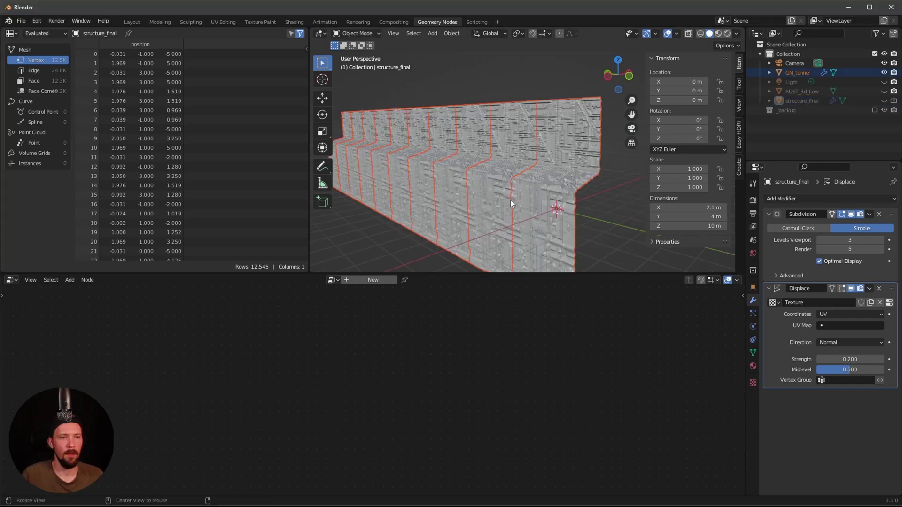
click(498, 195)
Step: Move Group Output right and add a Transform node below the graph
scroll(534, 382, down, 2)
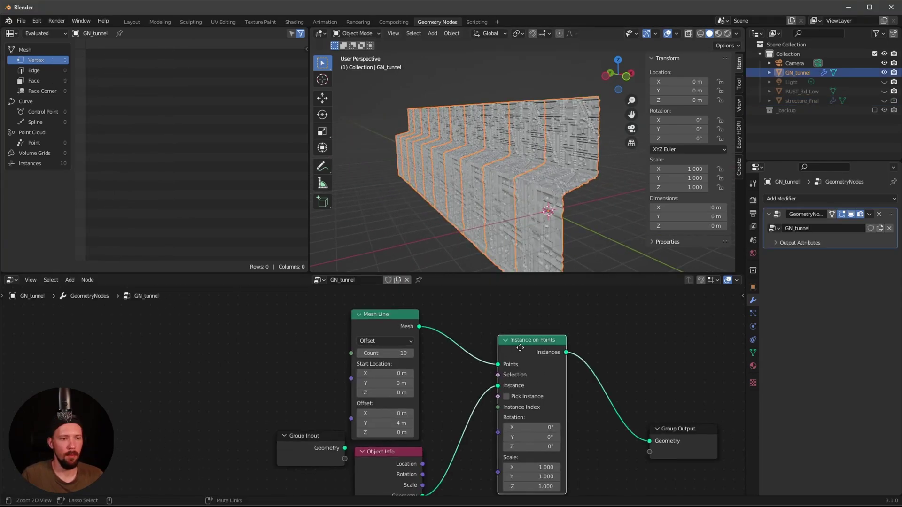
ctrl+alt+drag(535, 383, 519, 339)
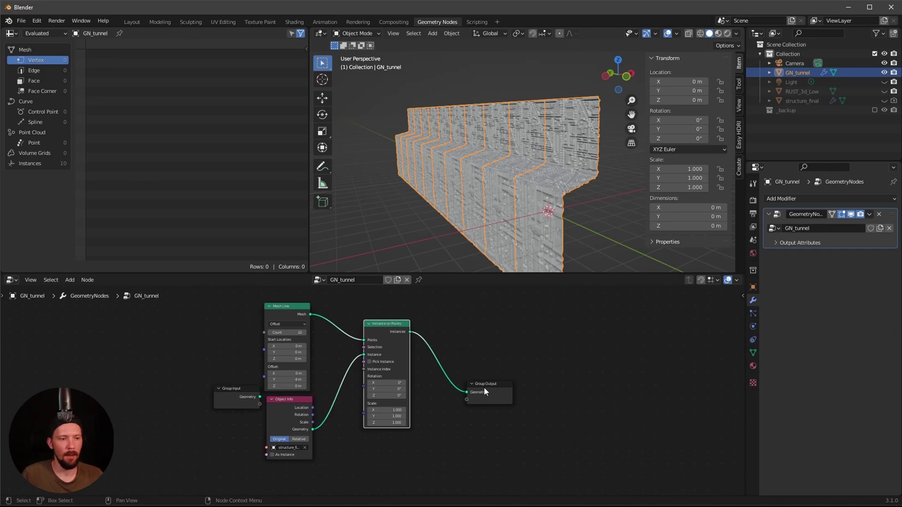
drag(487, 387, 618, 374)
click(386, 323)
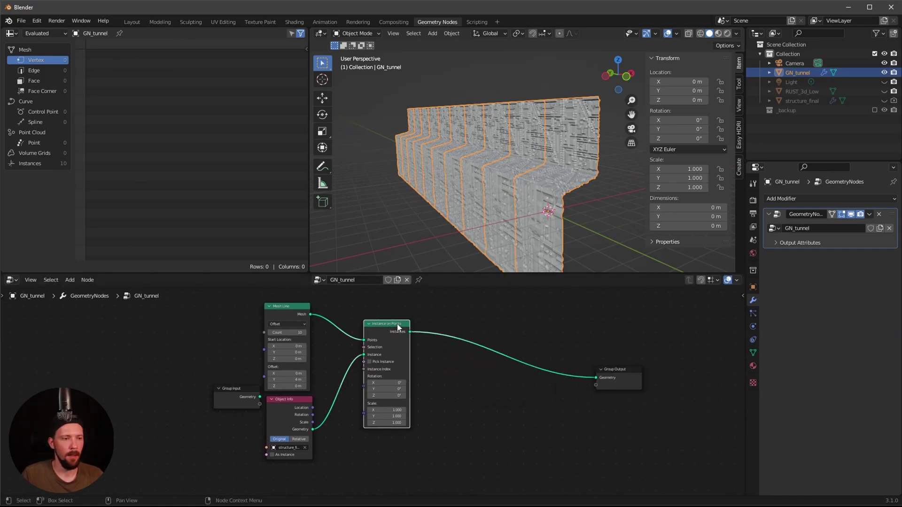
click(503, 400)
key(shift+a)
click(488, 311)
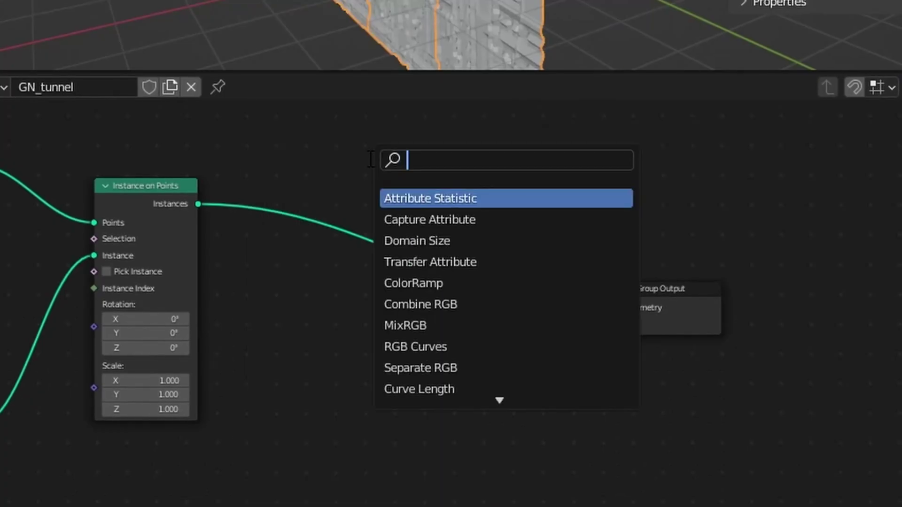
text(tra)
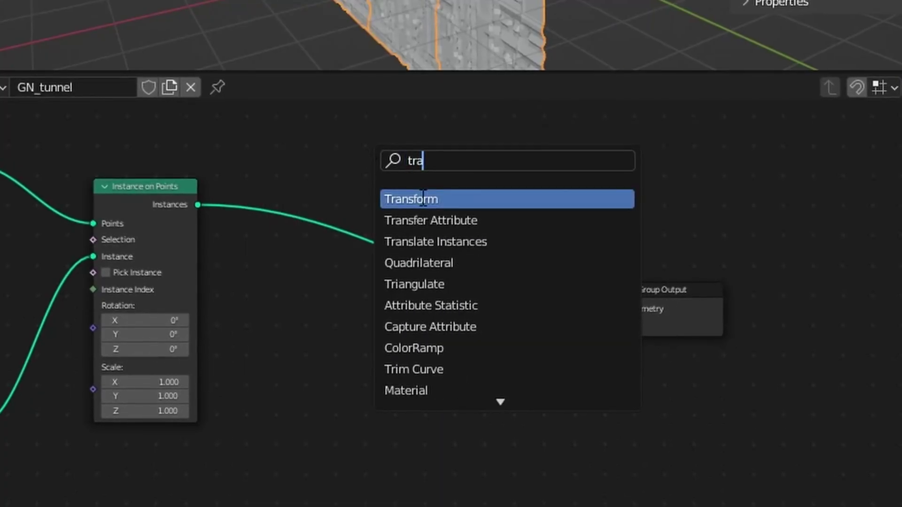
click(423, 199)
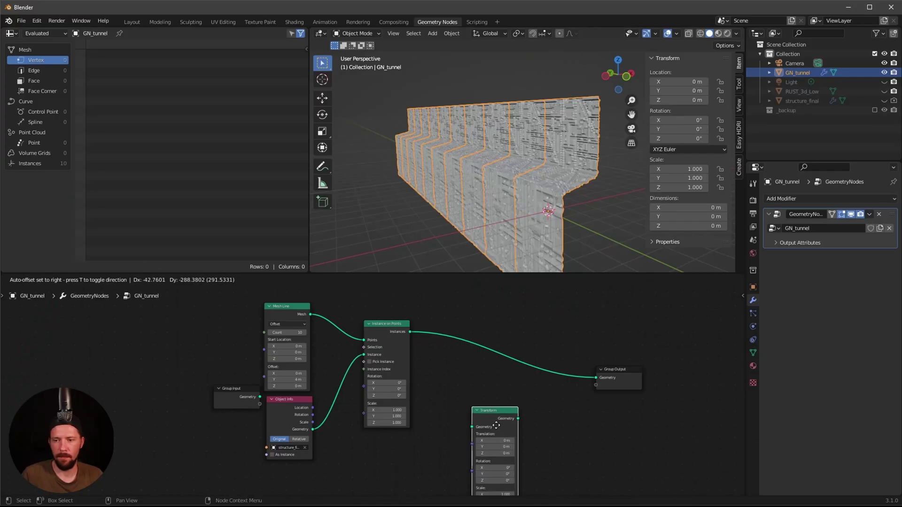
click(391, 408)
Step: Insert a Join Geometry node into the link to Group Output
key(shift+a)
click(529, 311)
text(joi)
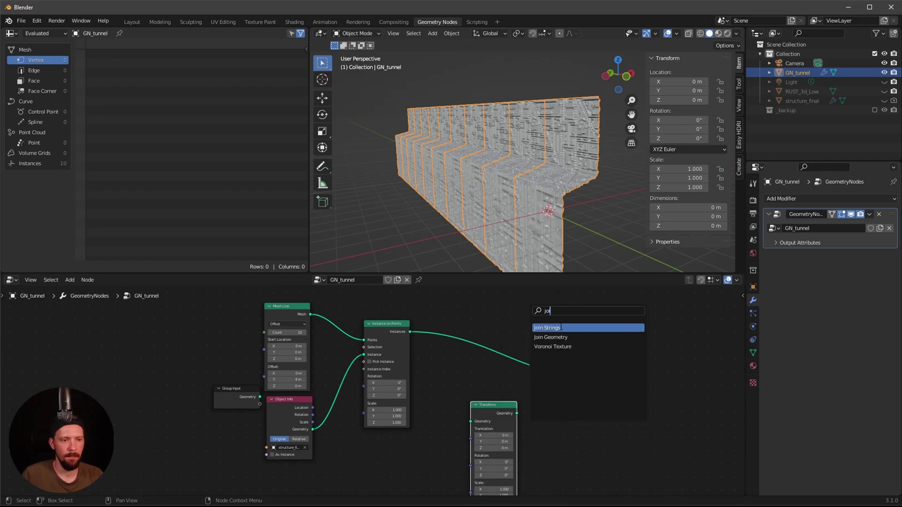
click(562, 328)
right_click(562, 328)
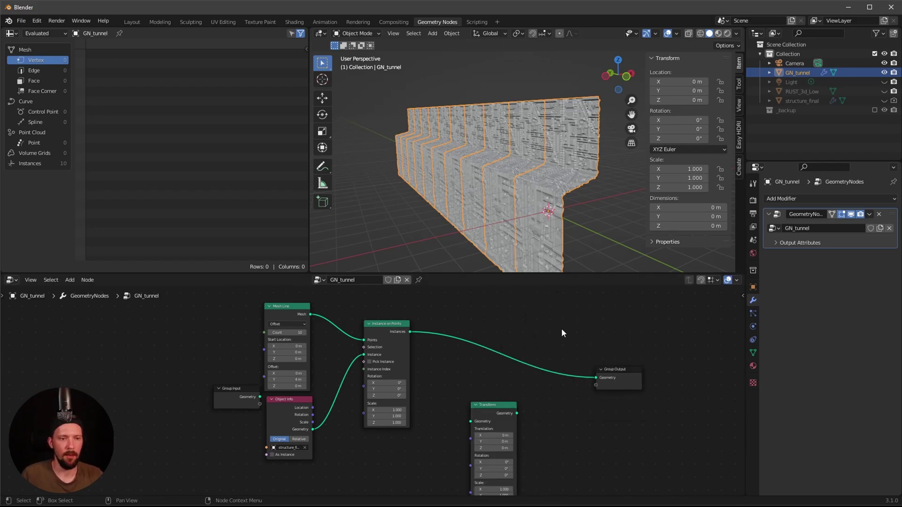
key(shift+a)
click(557, 315)
text(joi)
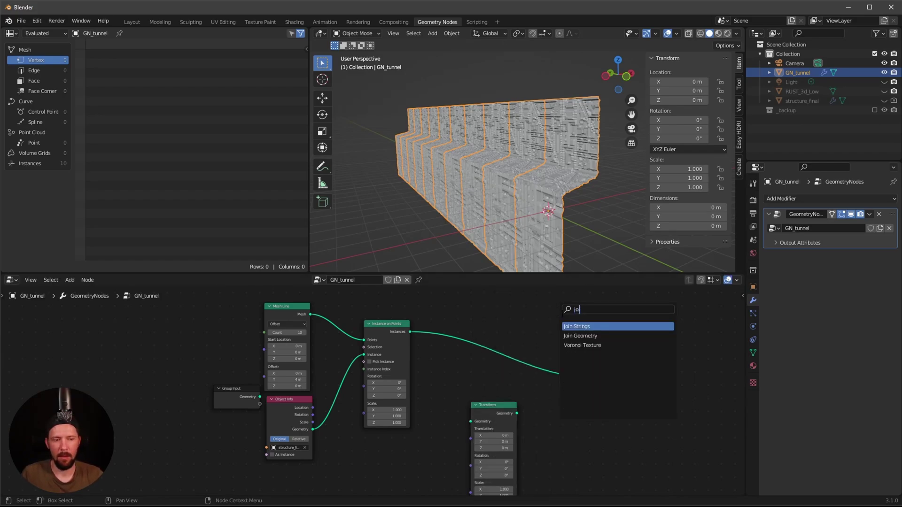
click(591, 337)
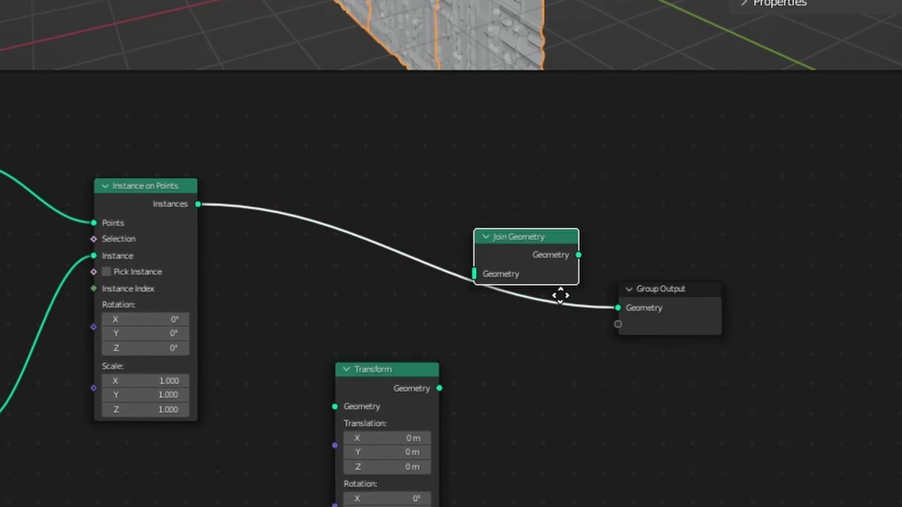
click(542, 330)
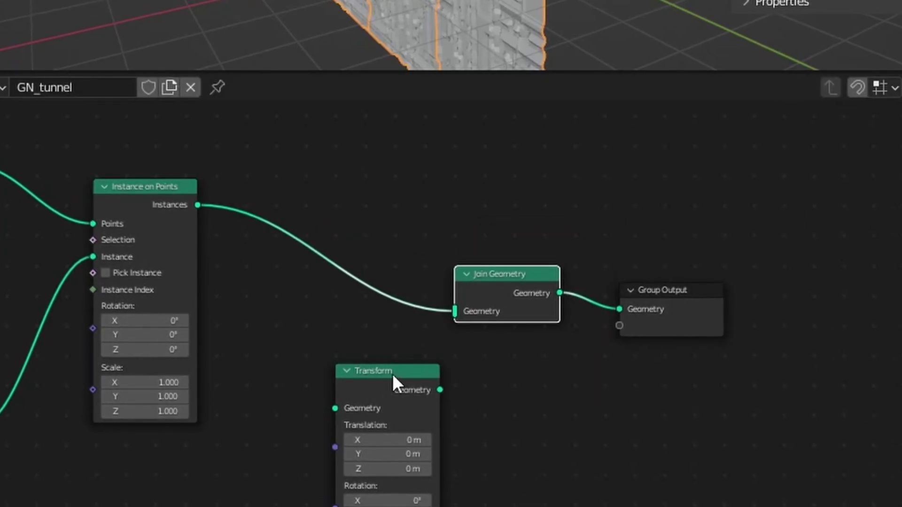
Step: Feed the instances into the Transform node and set Scale X to -1 to mirror them
drag(393, 373, 354, 345)
middle_drag(403, 347, 372, 342)
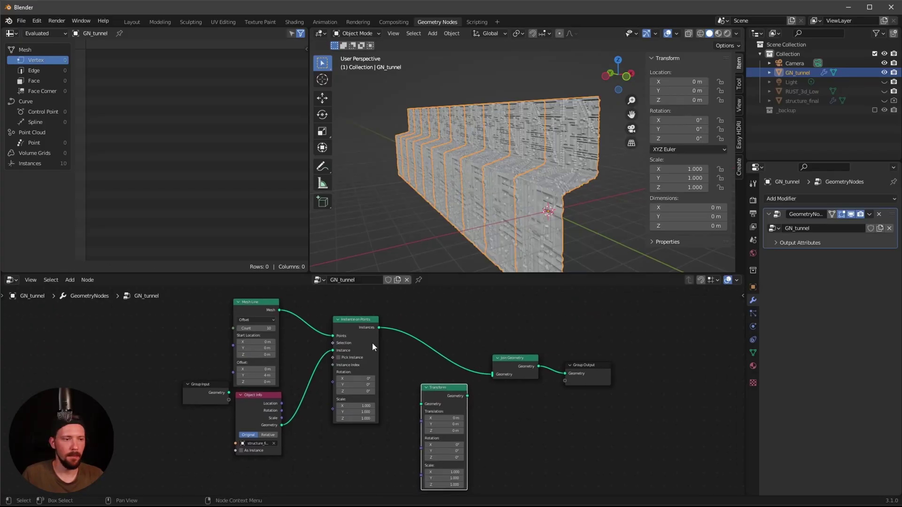
drag(379, 328, 403, 410)
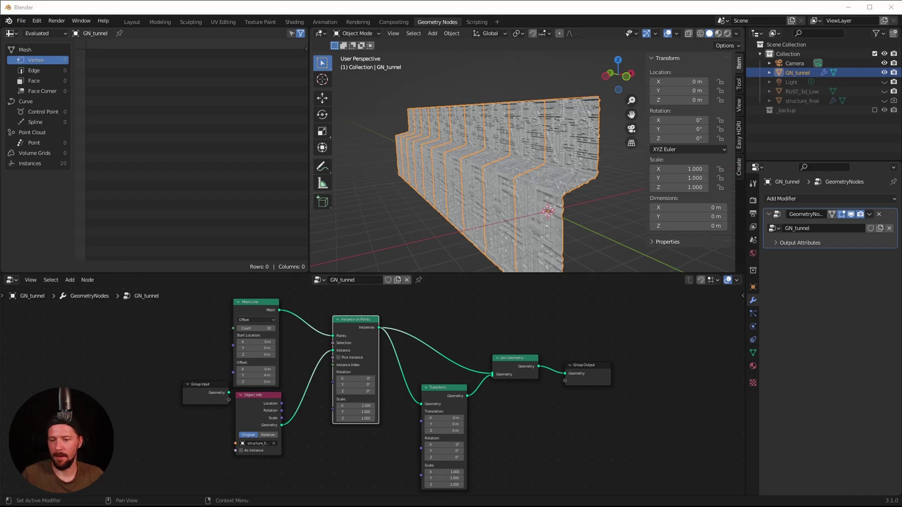
scroll(489, 433, up, 3)
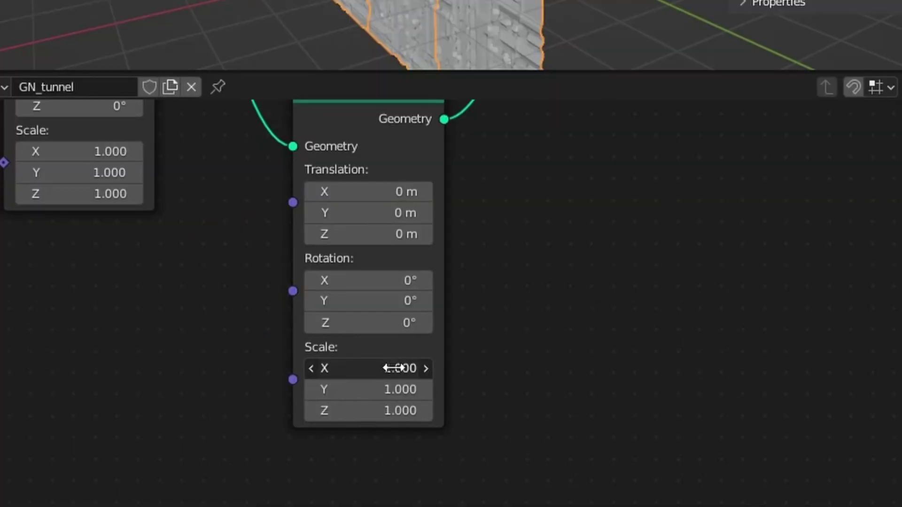
click(501, 404)
text(-1)
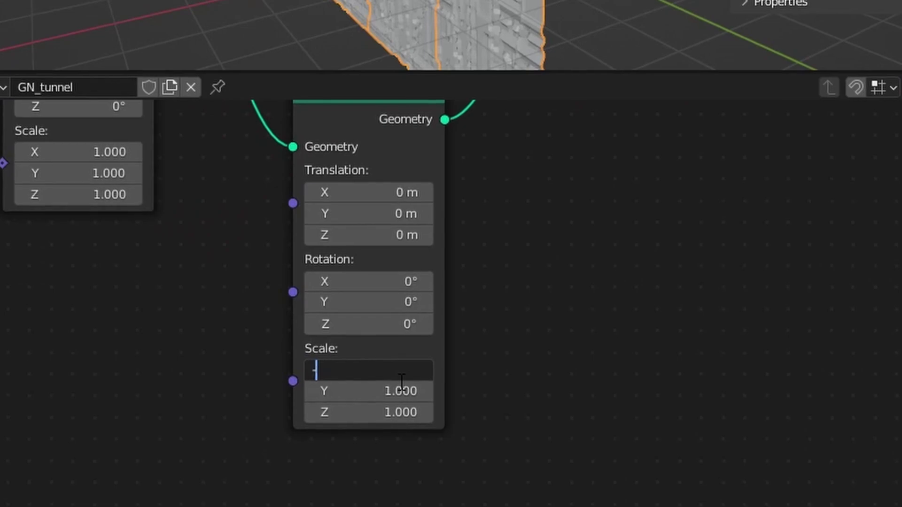
key(Return)
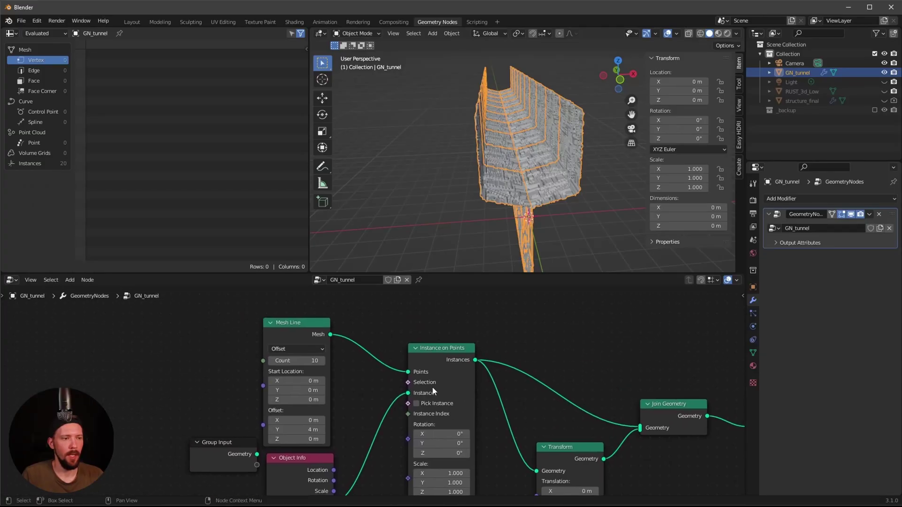
Step: Insert a Transform between Mesh Line and Instance on Points with Translation X of 1 m
key(shift+a)
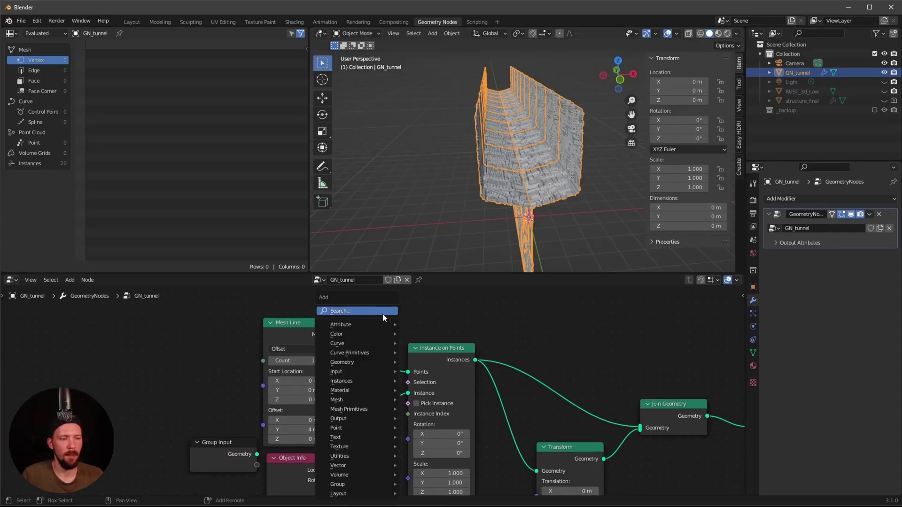
click(382, 314)
text(tra)
key(Return)
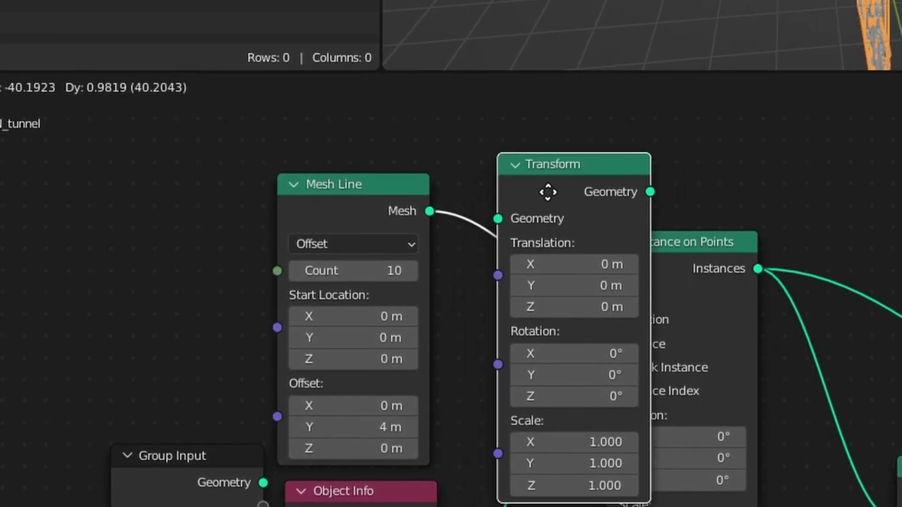
click(566, 183)
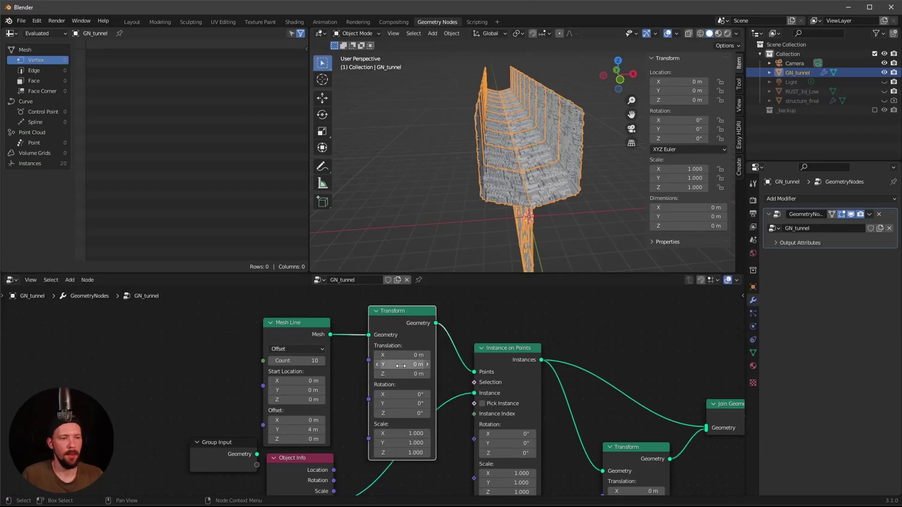
drag(400, 356, 403, 356)
text(1)
key(Return)
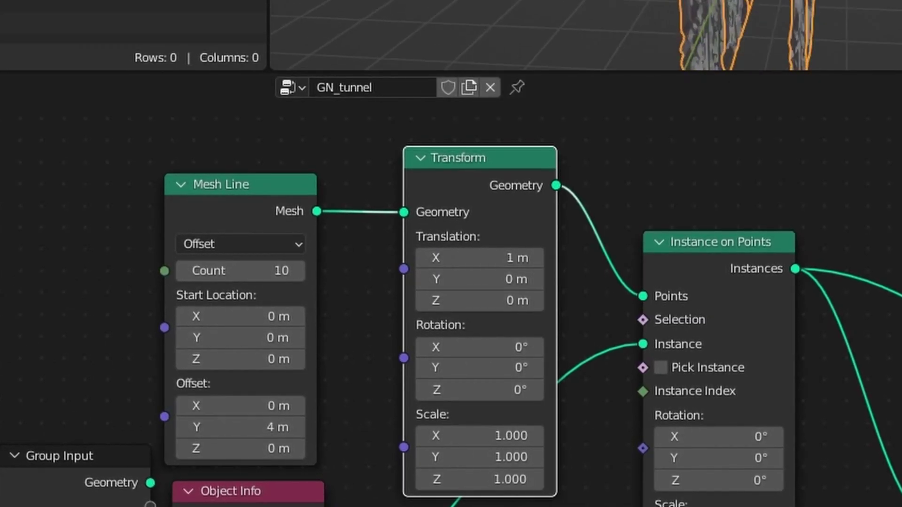
middle_drag(550, 189, 573, 197)
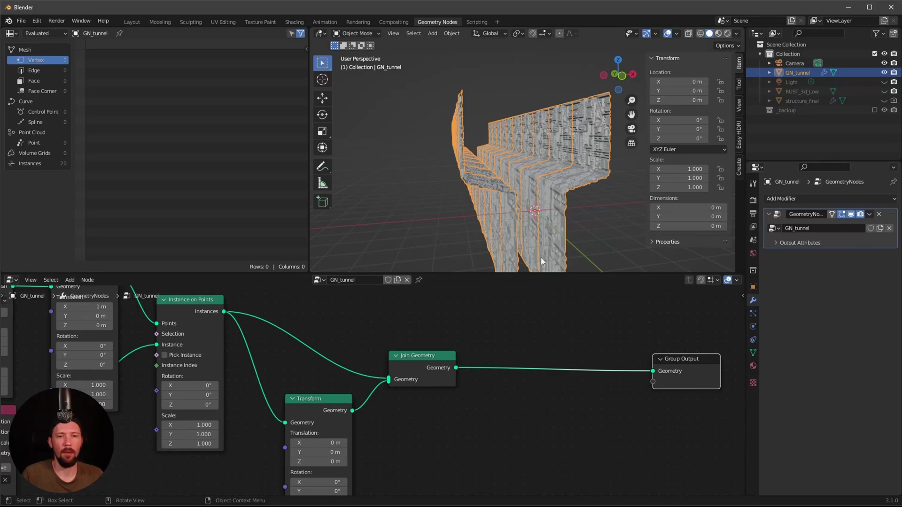
middle_drag(565, 216, 544, 137)
alt+drag(552, 367, 550, 359)
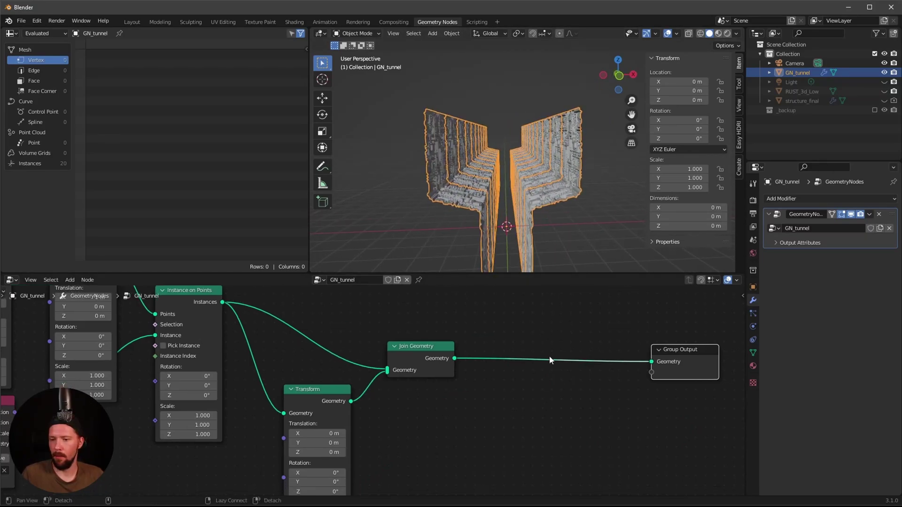
click(418, 348)
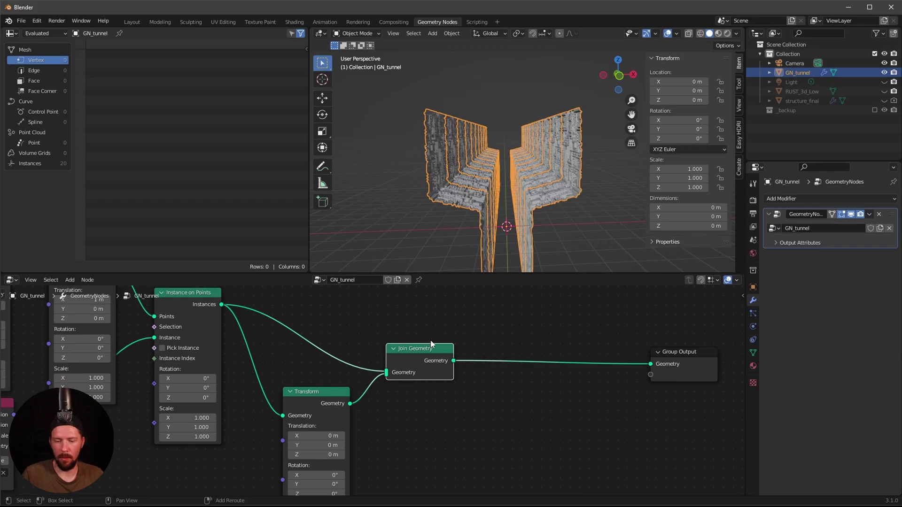
Step: Duplicate the Join Geometry and mirroring Transform nodes, feeding the joined walls into the Transform copy
key(shift+d)
click(604, 348)
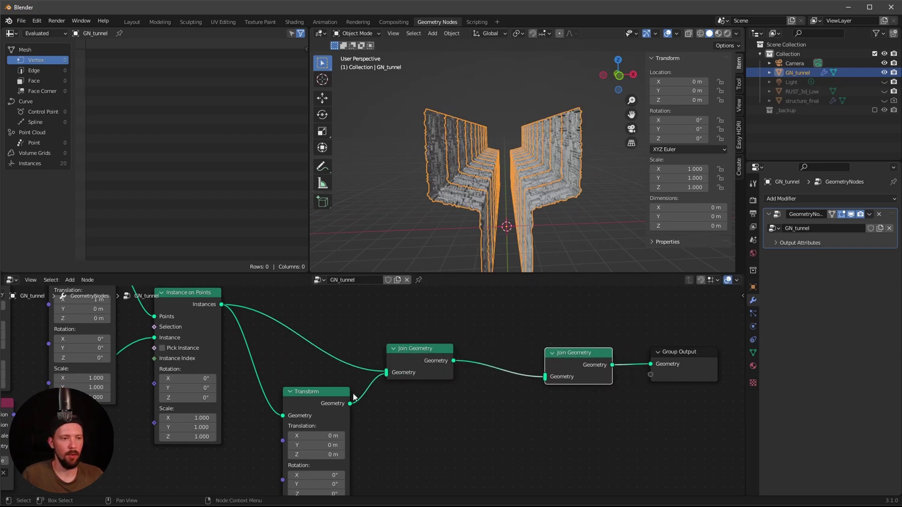
click(313, 396)
key(shift+d)
click(500, 393)
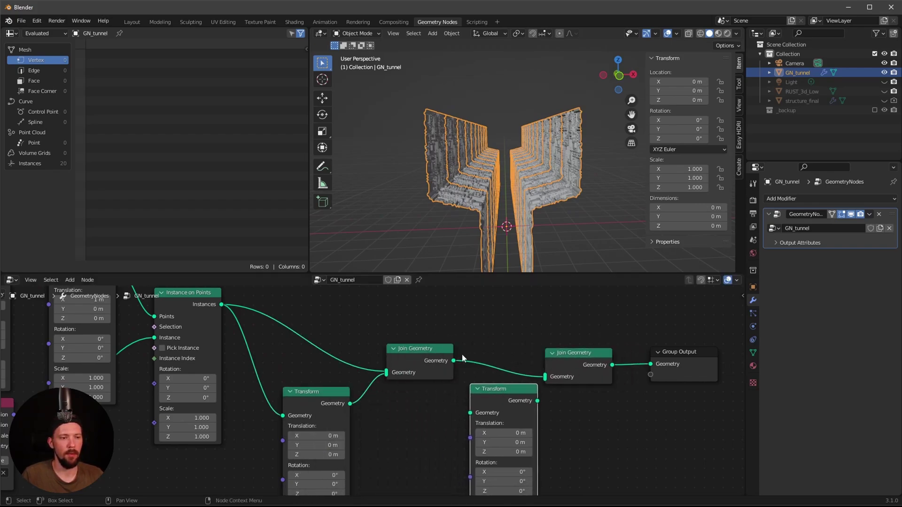
drag(454, 360, 468, 396)
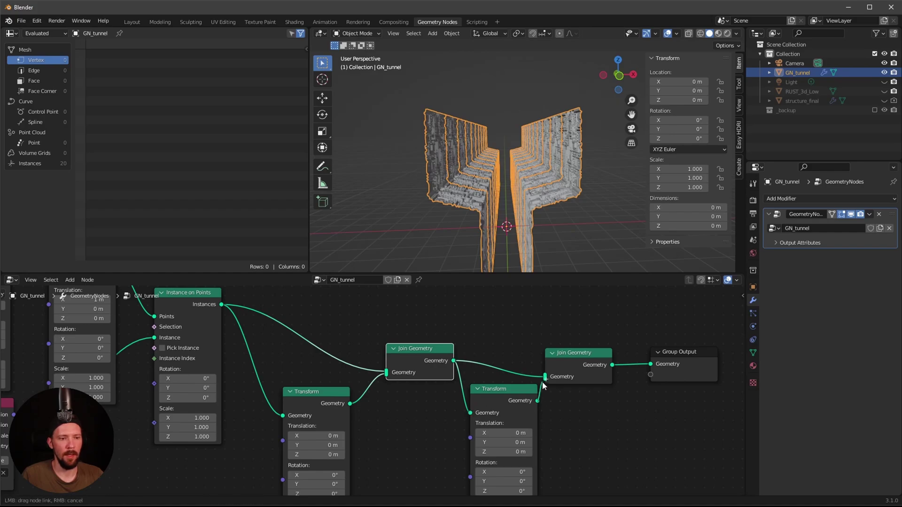
middle_drag(546, 385, 578, 337)
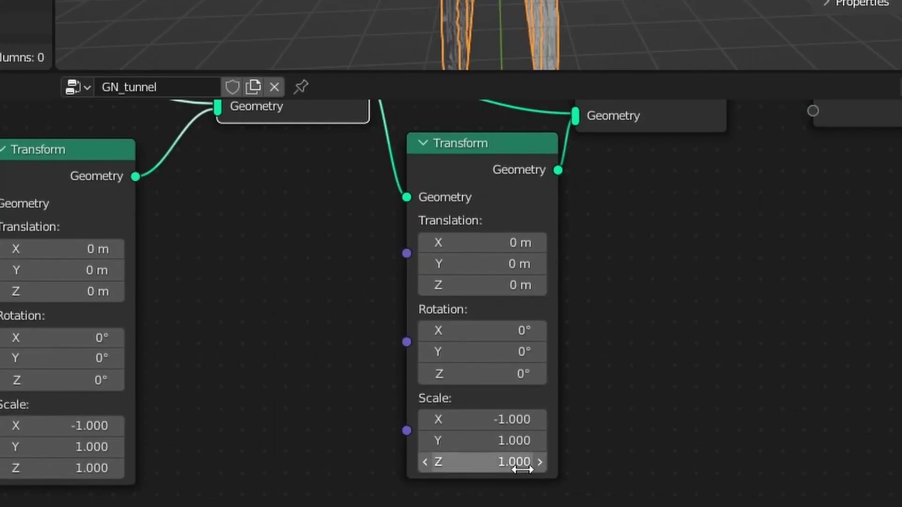
Step: Set the Transform copy's Scale Z to -1 to flip the walls vertically
click(512, 423)
key(minus)
key(Escape)
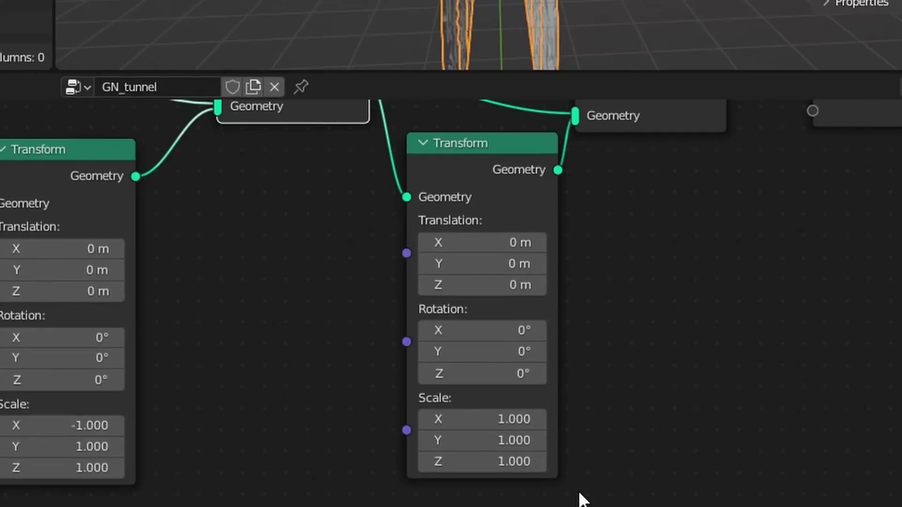
click(509, 448)
text(-1)
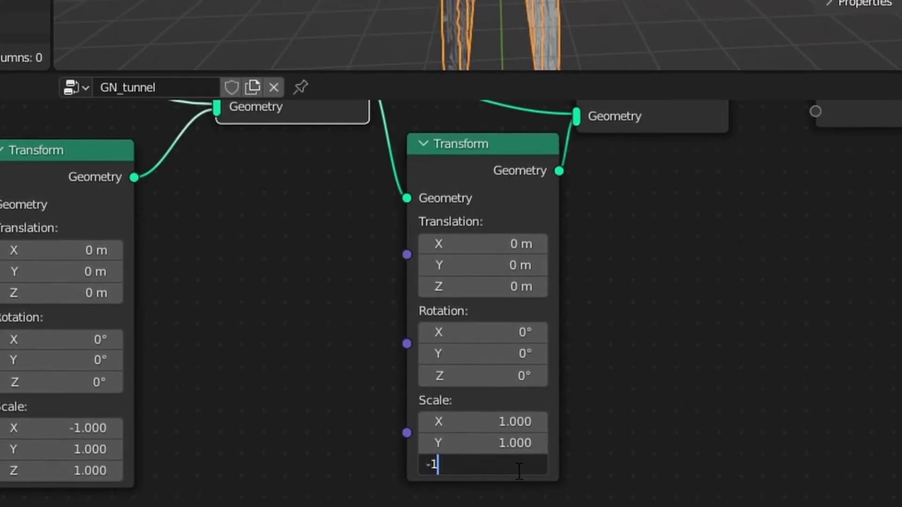
key(Return)
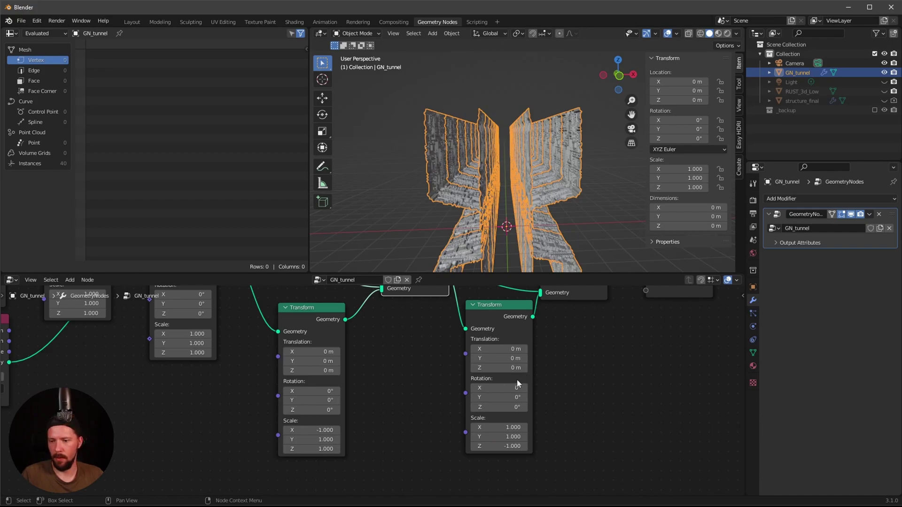
Step: Raise the flipped copy with Translation Z of 10 m and inspect the enclosed tunnel
drag(505, 372, 560, 374)
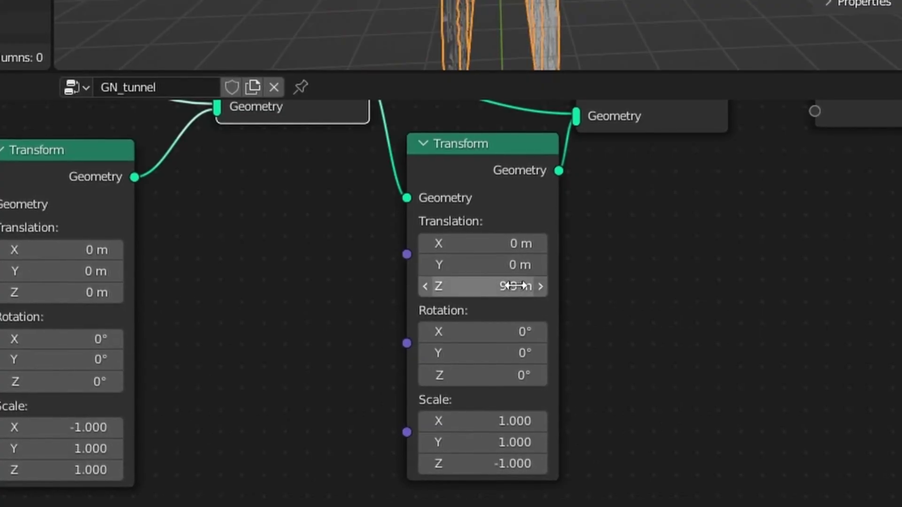
click(517, 368)
key(Return)
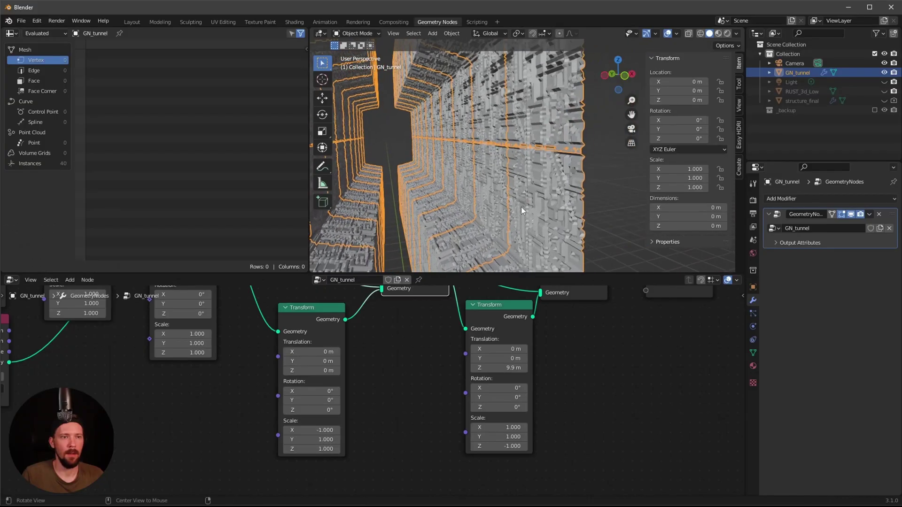
ctrl+middle_drag(521, 207, 562, 188)
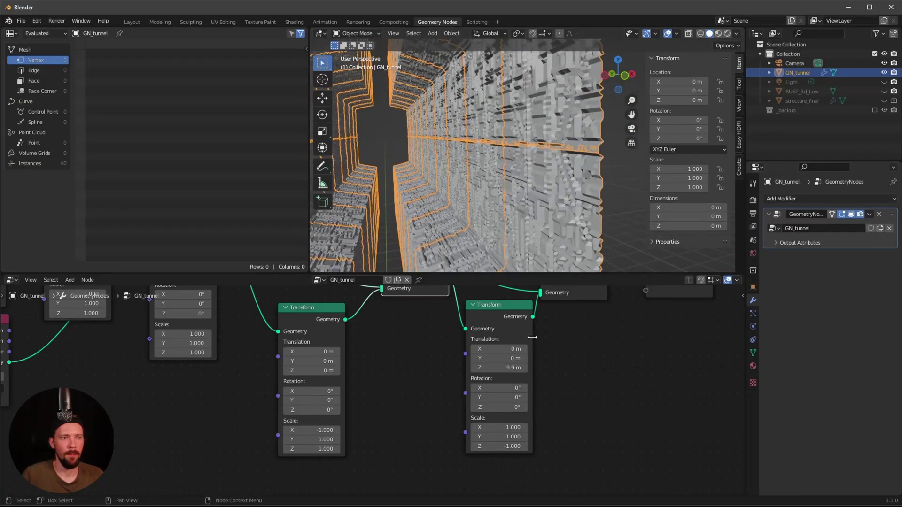
text(10)
key(Return)
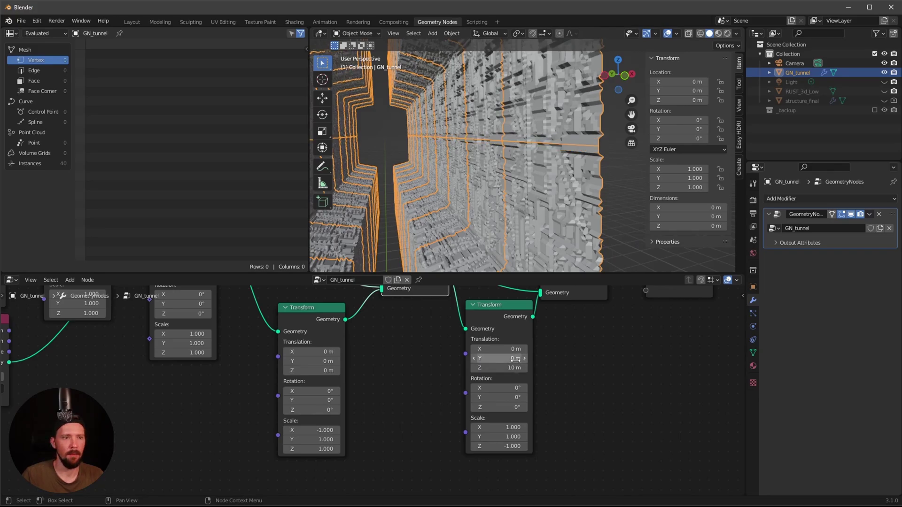
middle_drag(496, 214, 536, 187)
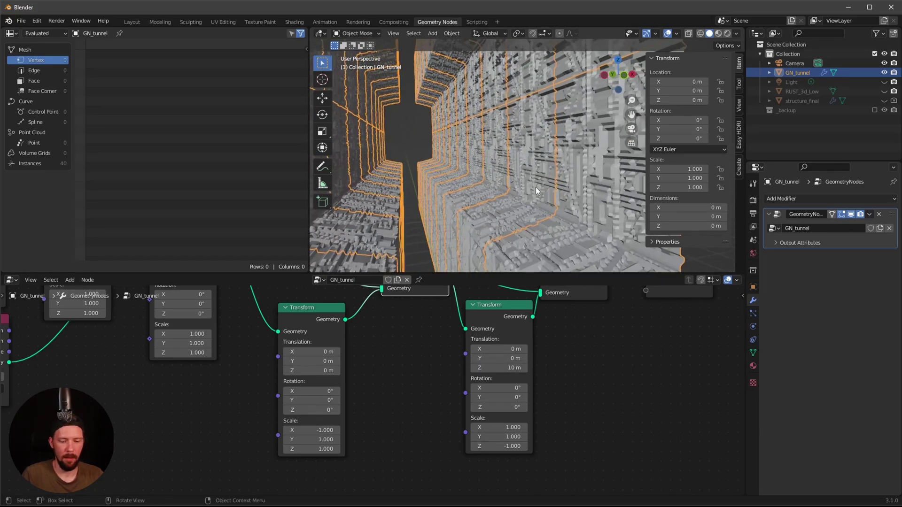
key(grave)
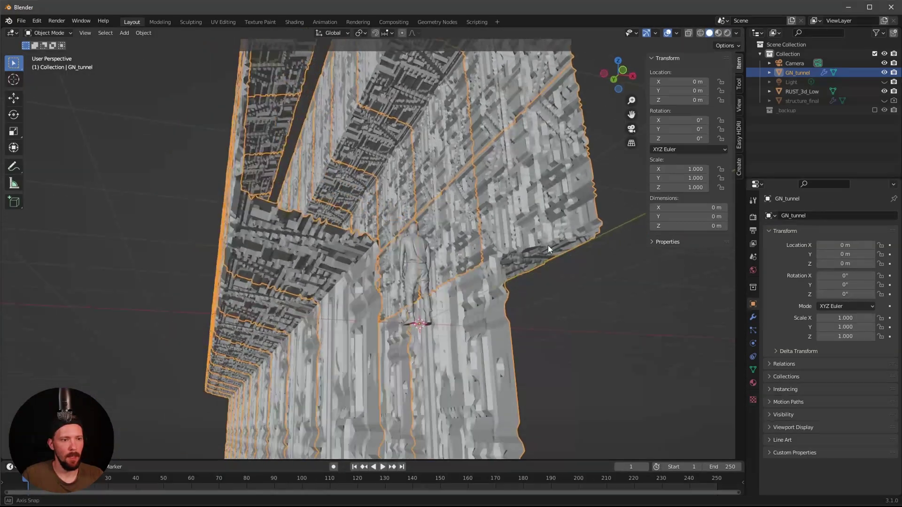
middle_drag(548, 245, 537, 261)
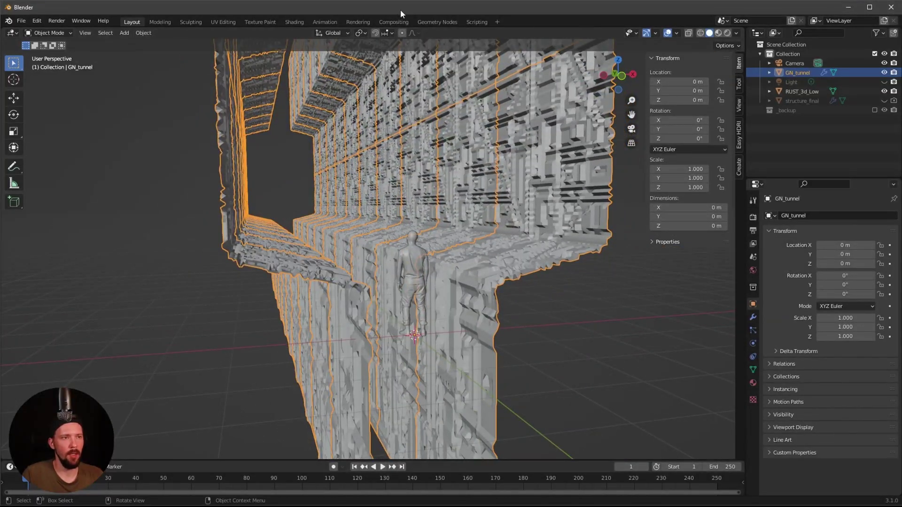
Step: In the Geometry Nodes workspace, set the wall Transform's Translation X to 2 m
click(441, 23)
middle_drag(548, 226, 489, 256)
middle_drag(189, 394, 423, 494)
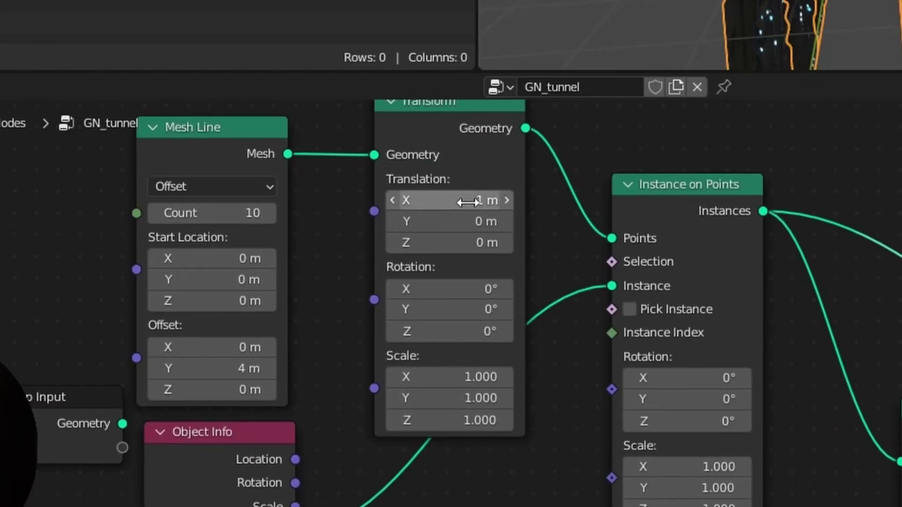
click(468, 202)
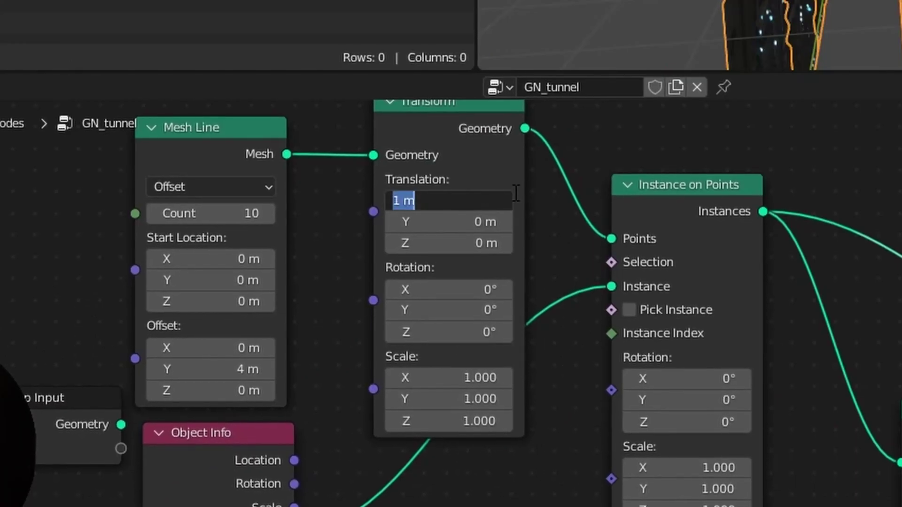
text(2)
key(Return)
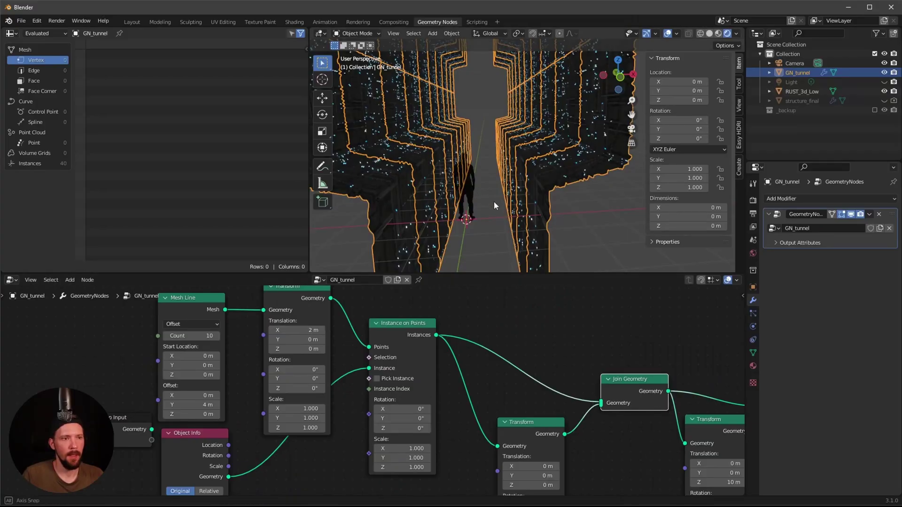
Step: Hide overlays and view the widened tunnel from the Layout workspace
middle_drag(494, 206, 442, 238)
click(668, 33)
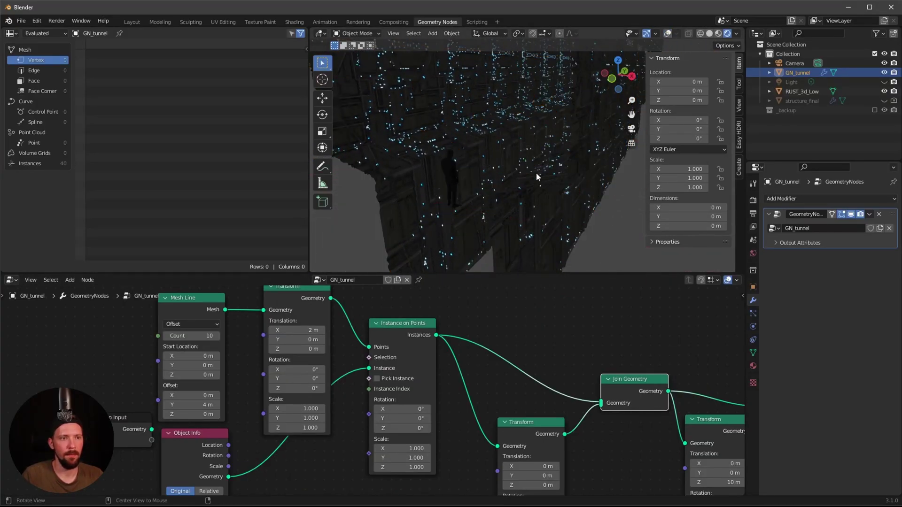
mouse_move(536, 173)
middle_down()
mouse_move(599, 147)
mouse_move(591, 162)
mouse_move(554, 170)
mouse_move(577, 179)
mouse_move(599, 172)
mouse_move(529, 181)
mouse_move(555, 191)
mouse_move(543, 185)
middle_up()
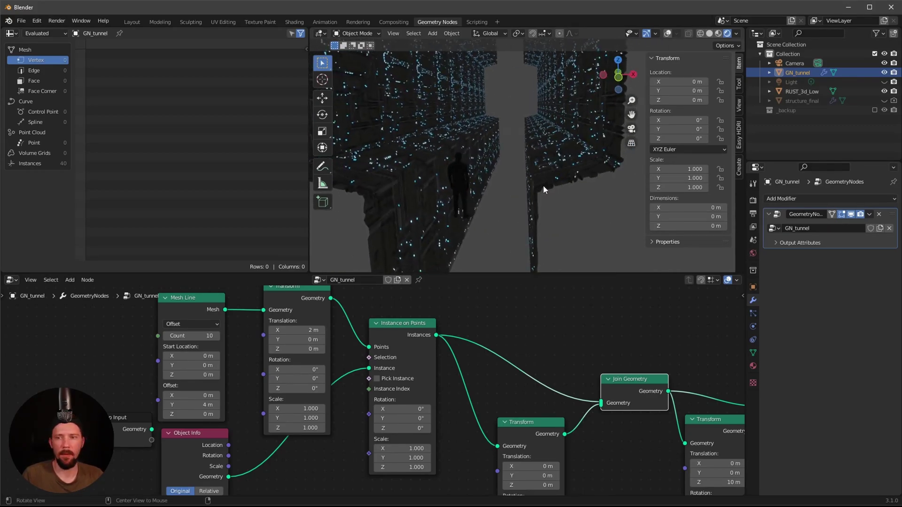
click(132, 23)
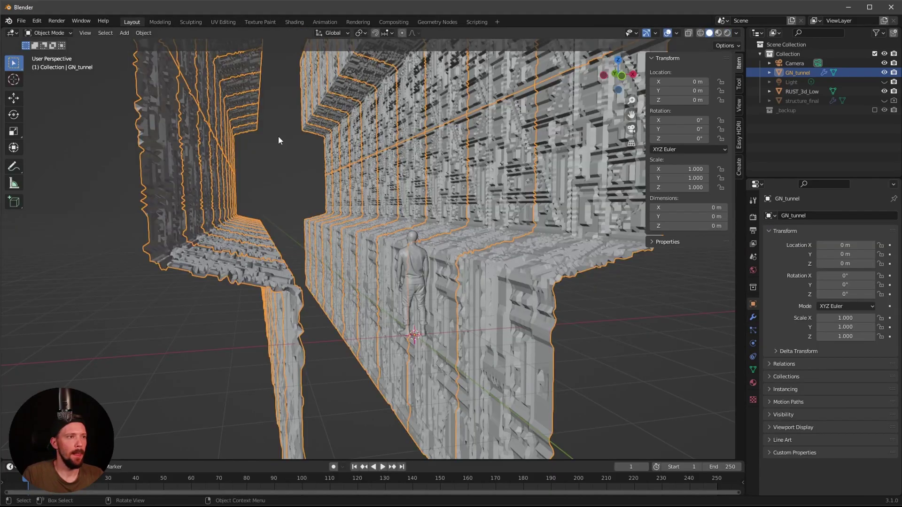
middle_drag(495, 241, 484, 239)
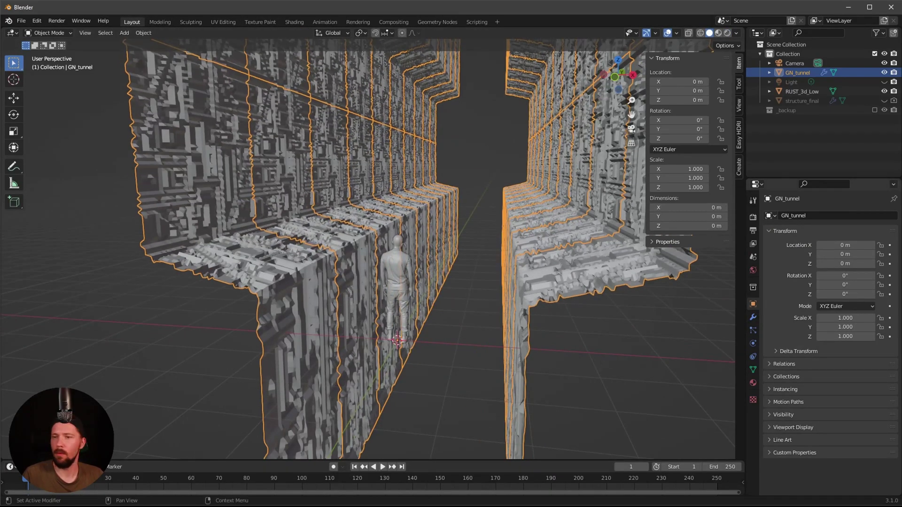
key(alt+Tab)
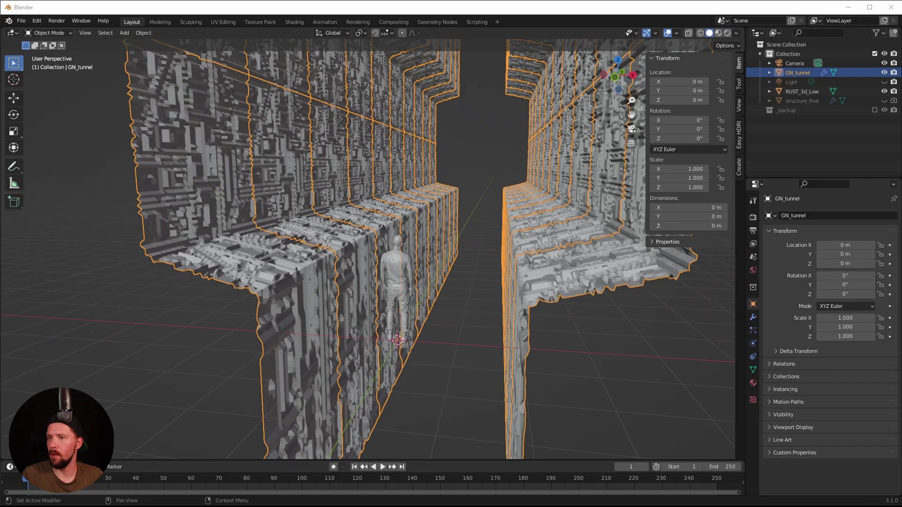
Step: Select the camera, view through it, and set its location to 0, -1.5, 1.5 m
click(794, 62)
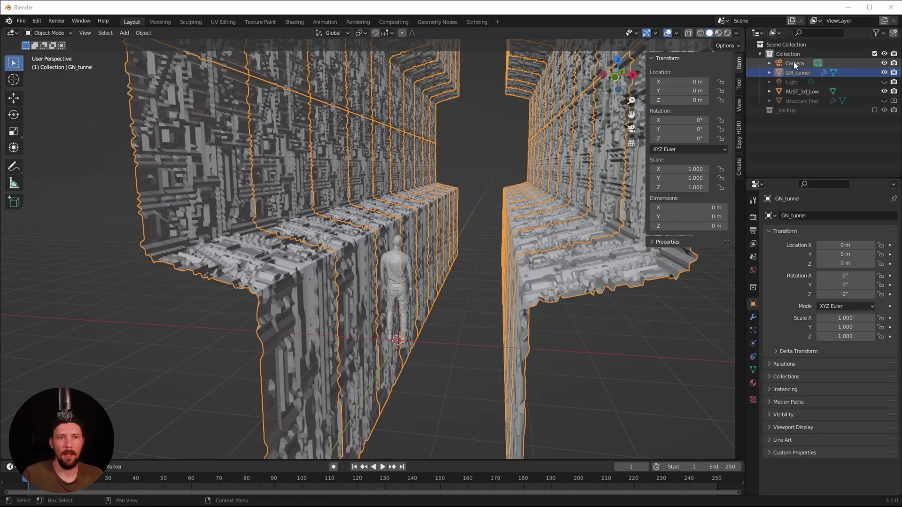
key(KP_0)
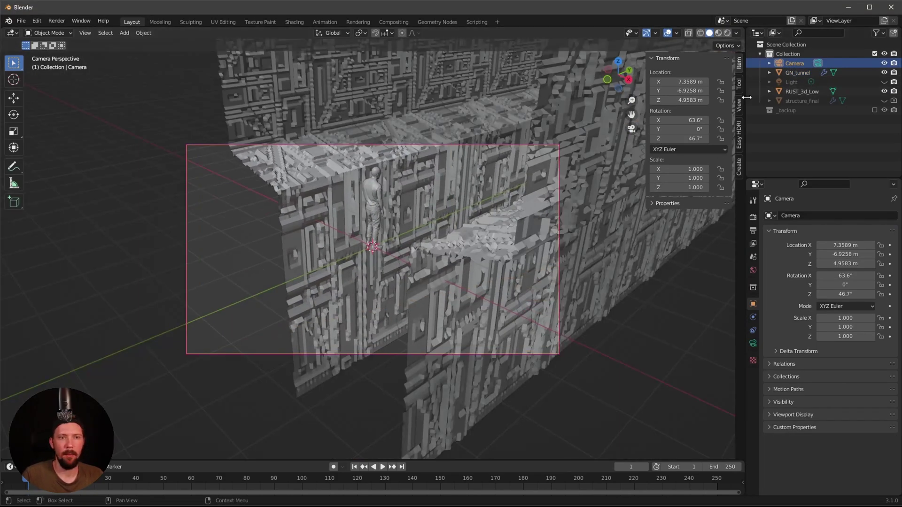
click(694, 82)
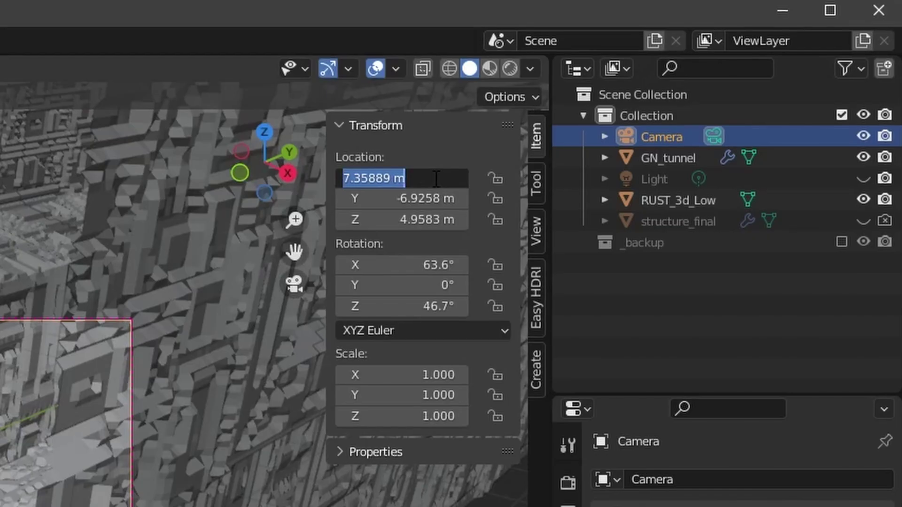
text(0)
key(Tab)
text(1.5)
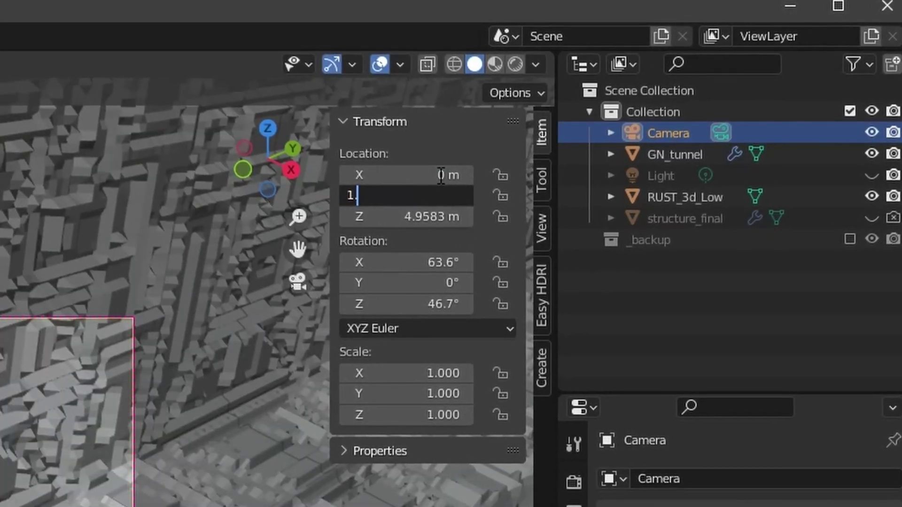
key(BackSpace)
key(BackSpace)
key(BackSpace)
text(-1.5)
key(Tab)
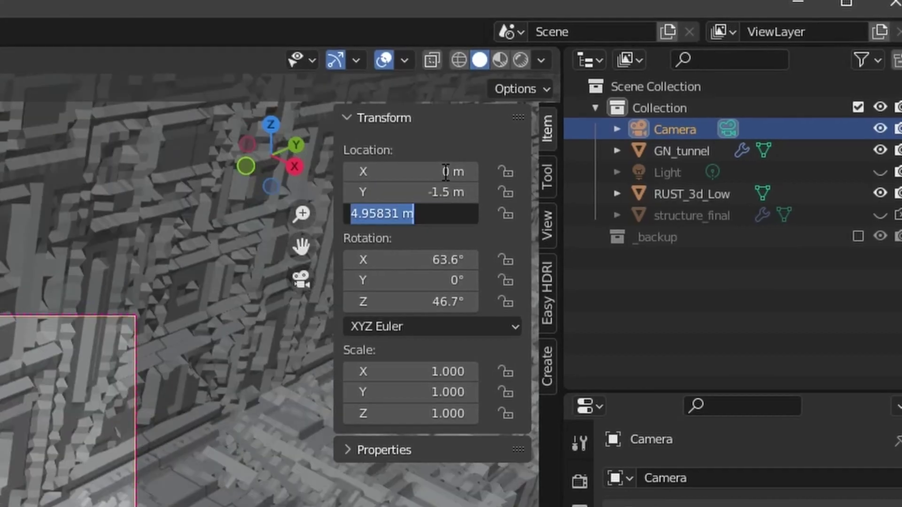
text(1.5)
key(Return)
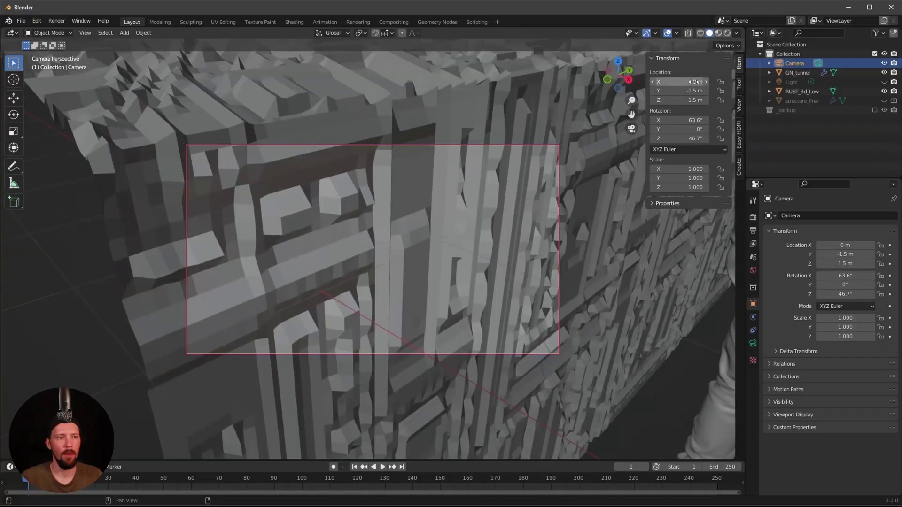
Step: Rotate the camera to 90°, 0°, 0° so it faces straight down the tunnel
click(701, 118)
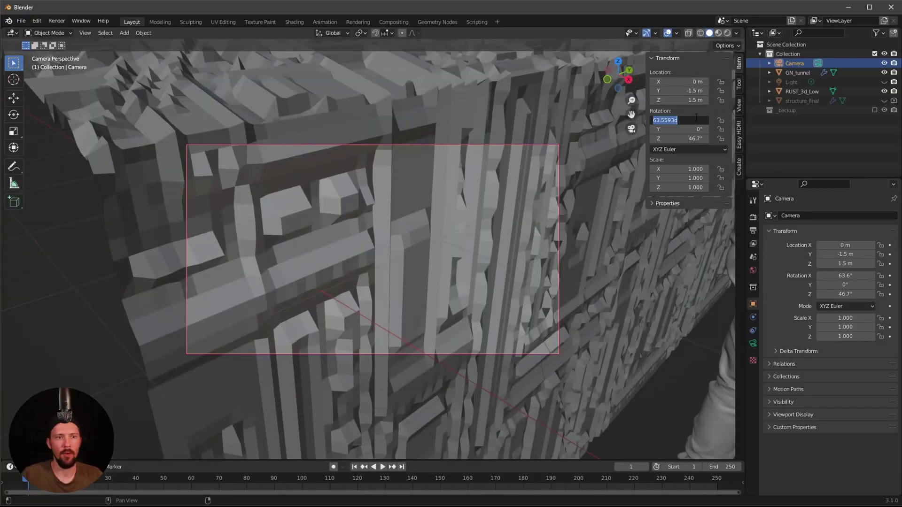
text(90)
key(Tab)
key(Tab)
text(0)
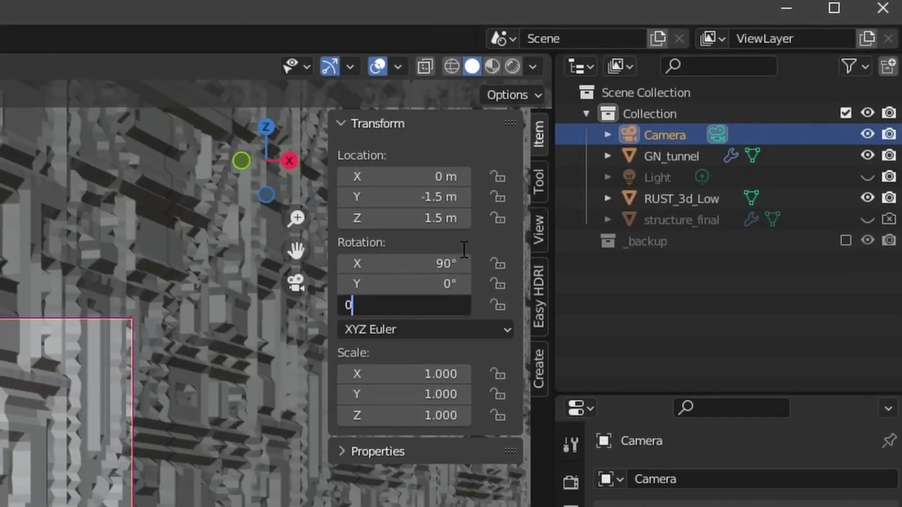
key(Return)
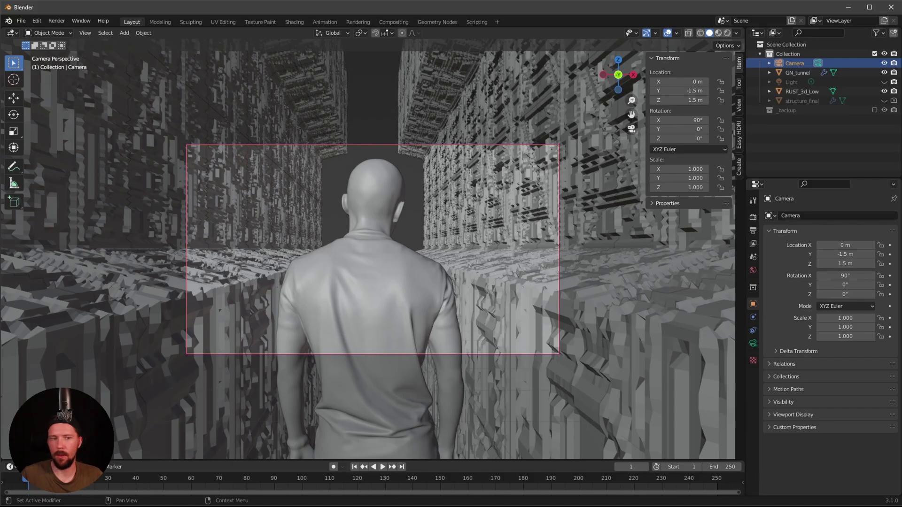
Step: Set the camera's focal length to 8 mm
click(753, 342)
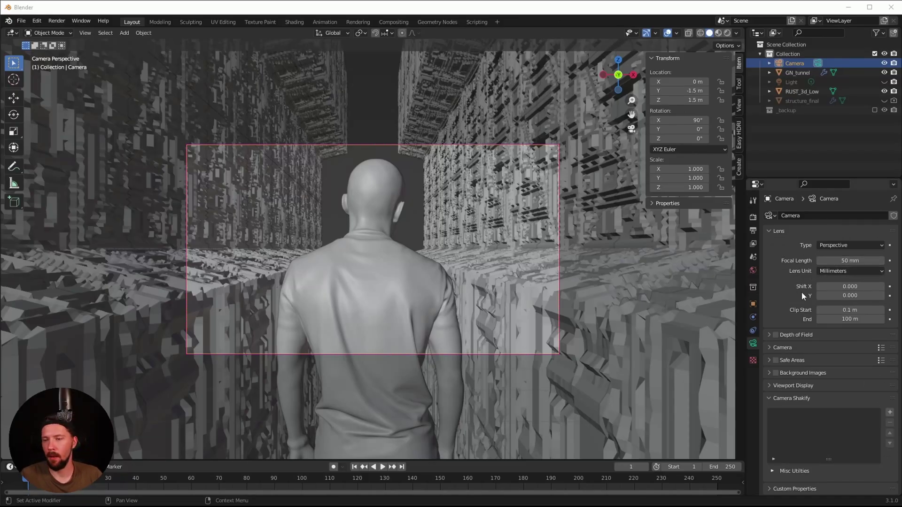
click(852, 262)
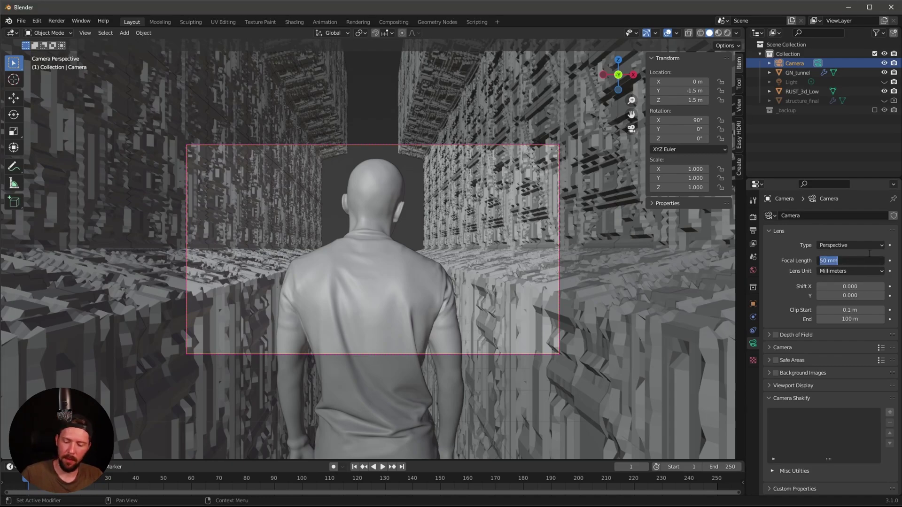
text(8)
key(Return)
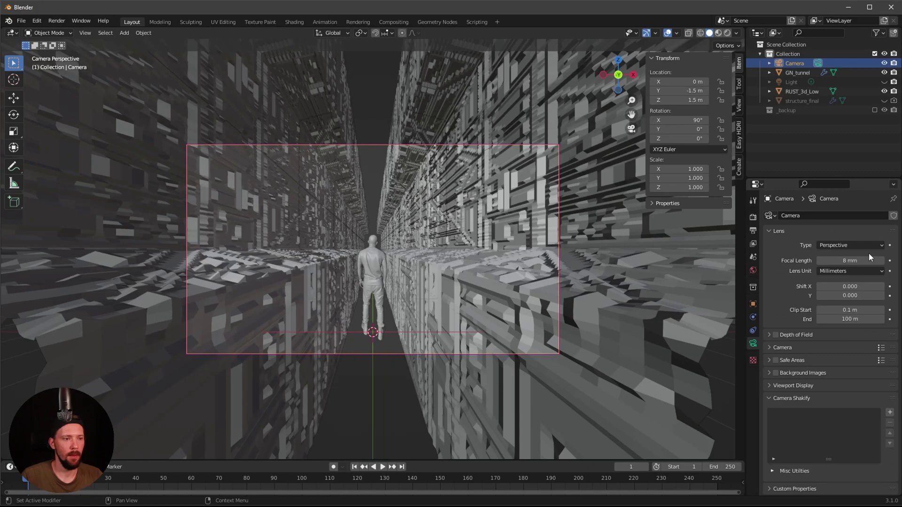
Step: Add a plane as the floor and widen it to about 4.9 m across the tunnel
click(458, 283)
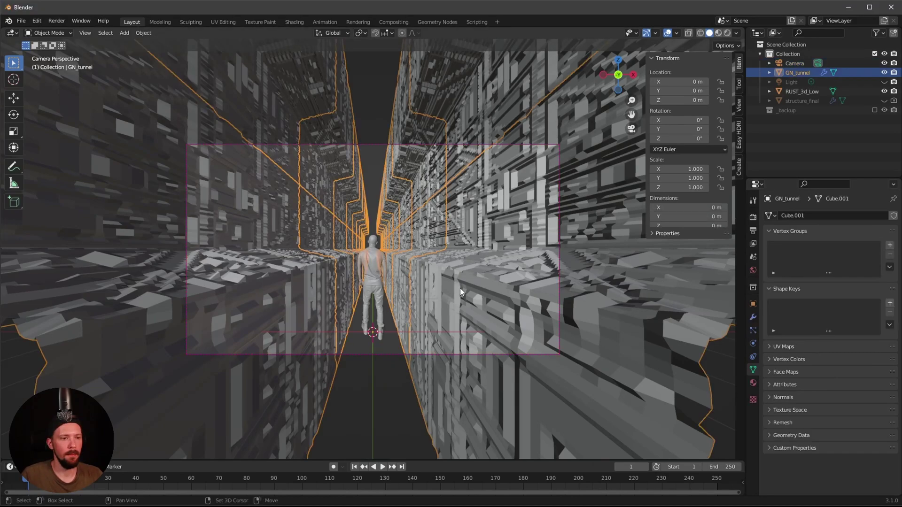
key(shift+a)
click(461, 203)
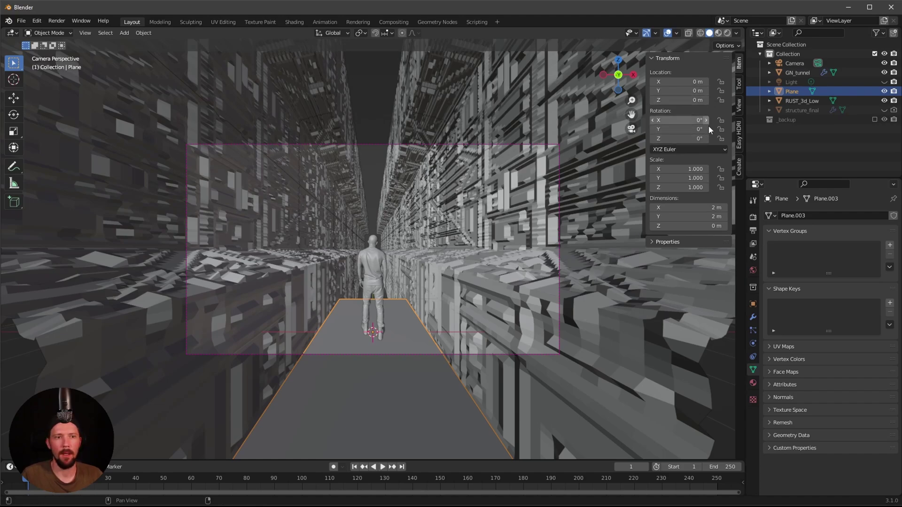
click(714, 208)
text(3.6)
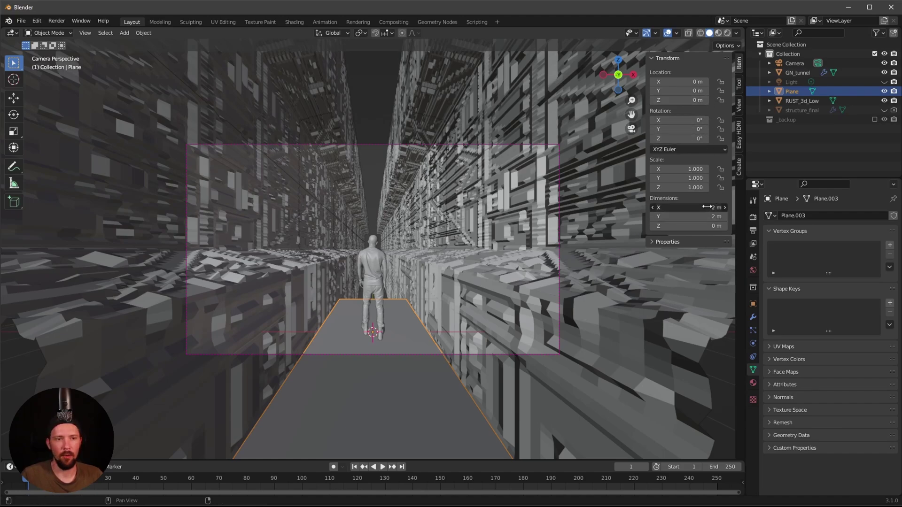
key(Return)
drag(722, 208, 727, 206)
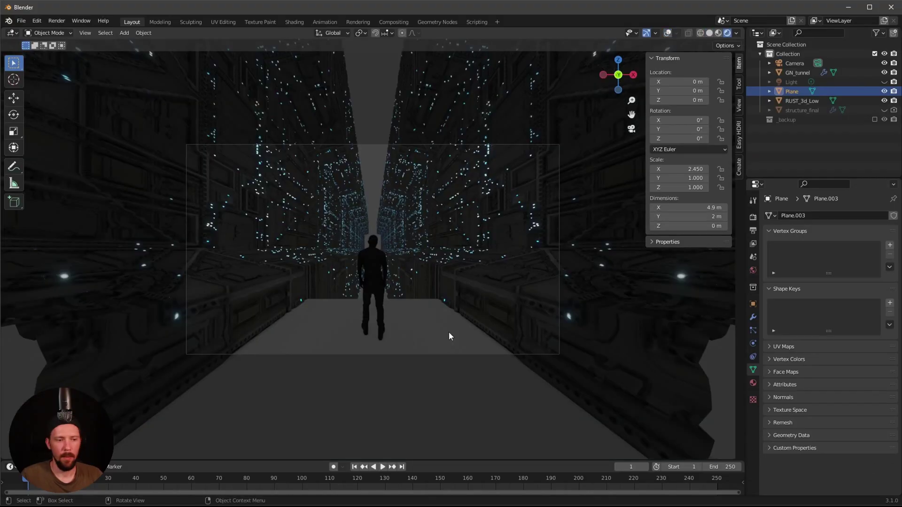
Step: Slide the floor plane back along the Y axis to about -0.747 m
key(g)
key(y)
key(x)
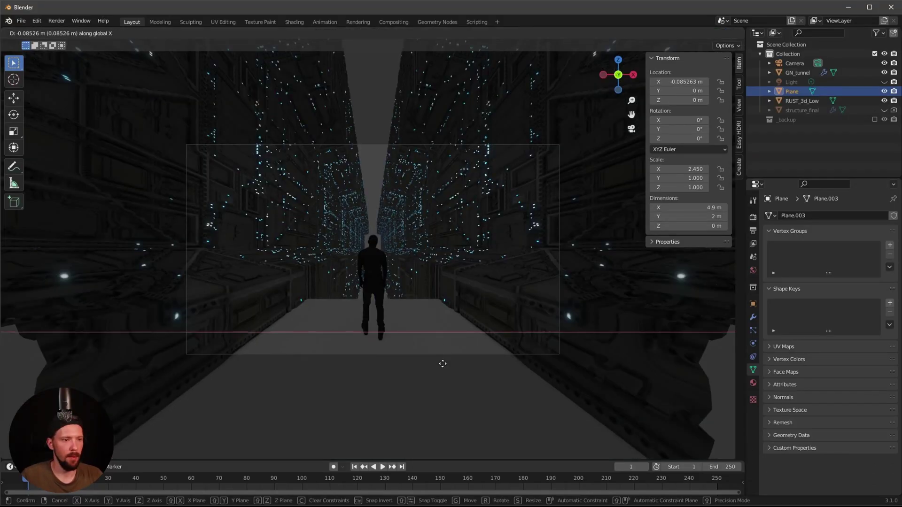
key(y)
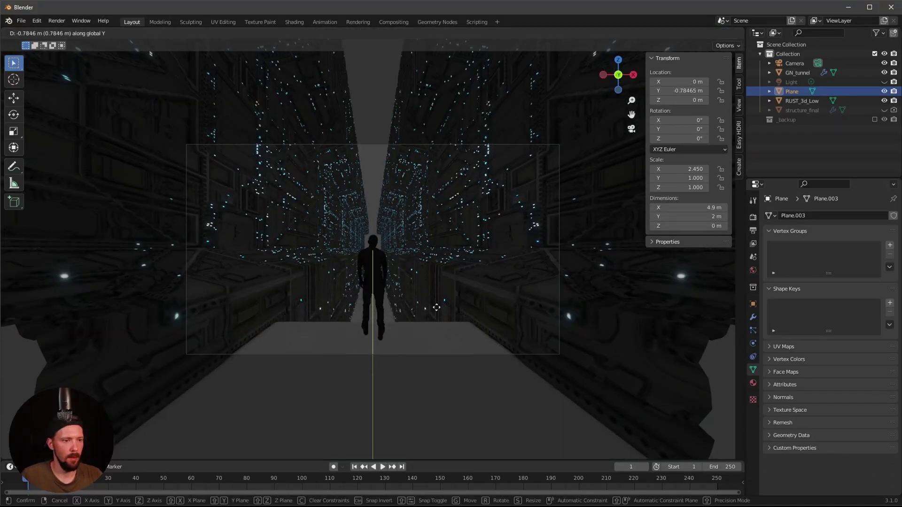
click(437, 313)
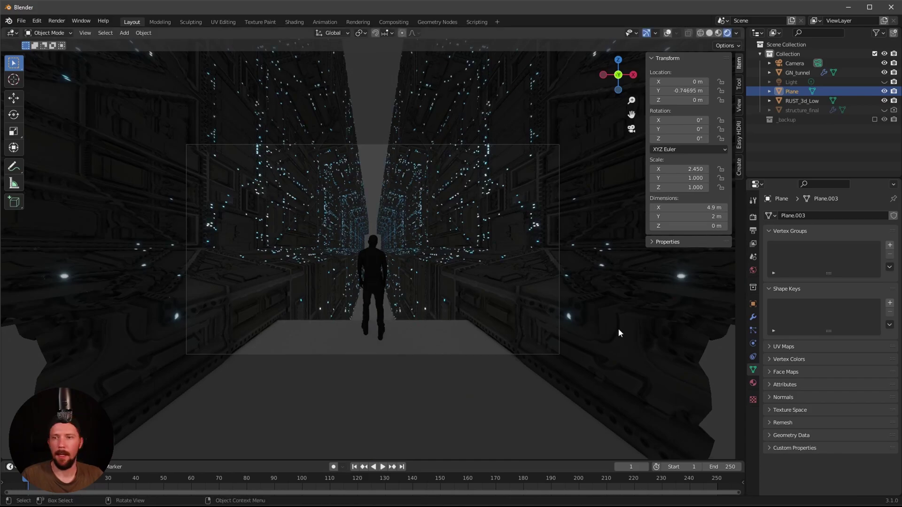
Step: Preview the scene in Material Preview shading, then return to Rendered shading
key(z)
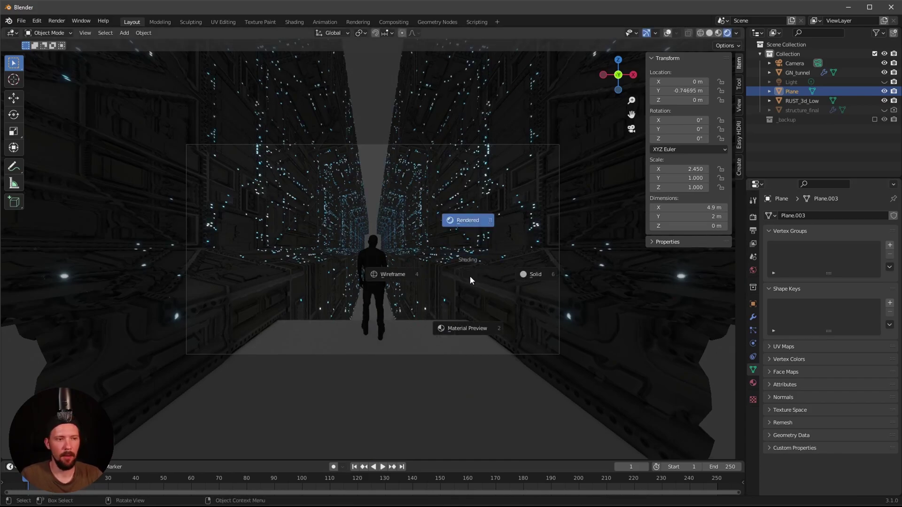
click(471, 329)
key(z)
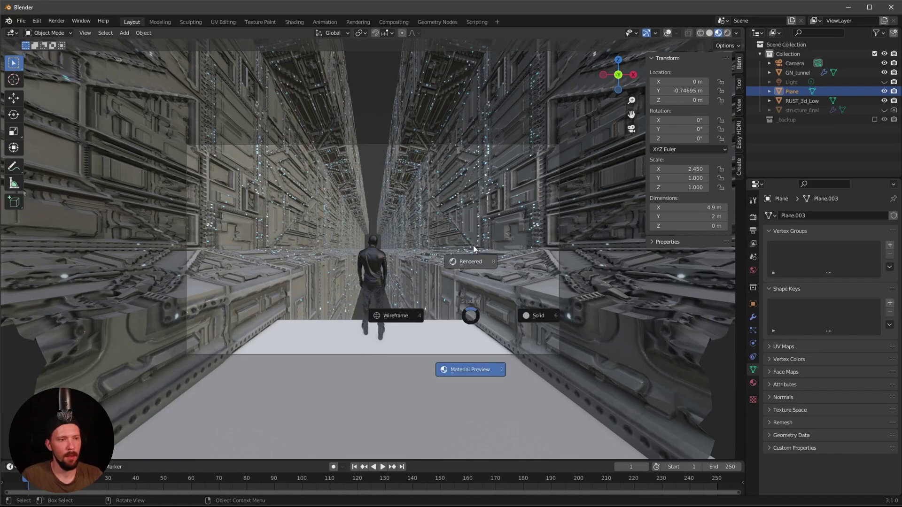
click(473, 247)
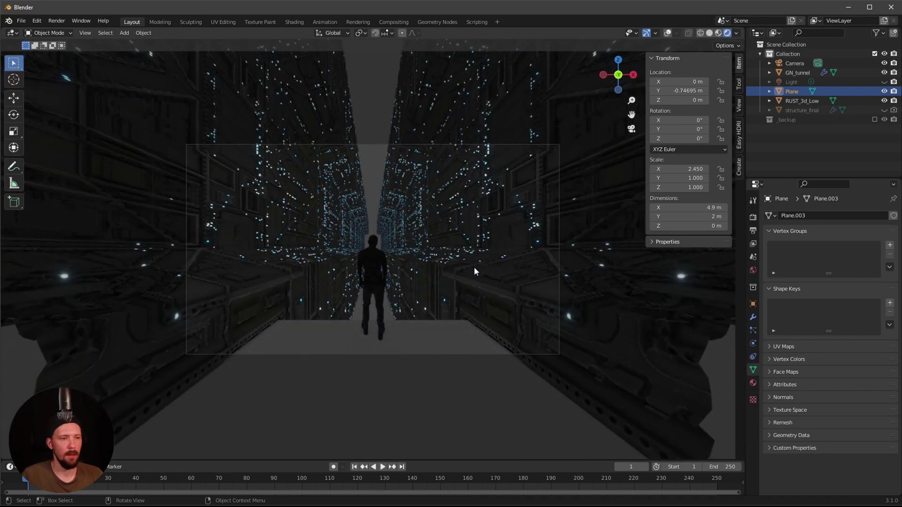
Step: Add a cube for the fog and size it 10 × 70 × 25 m
key(shift+a)
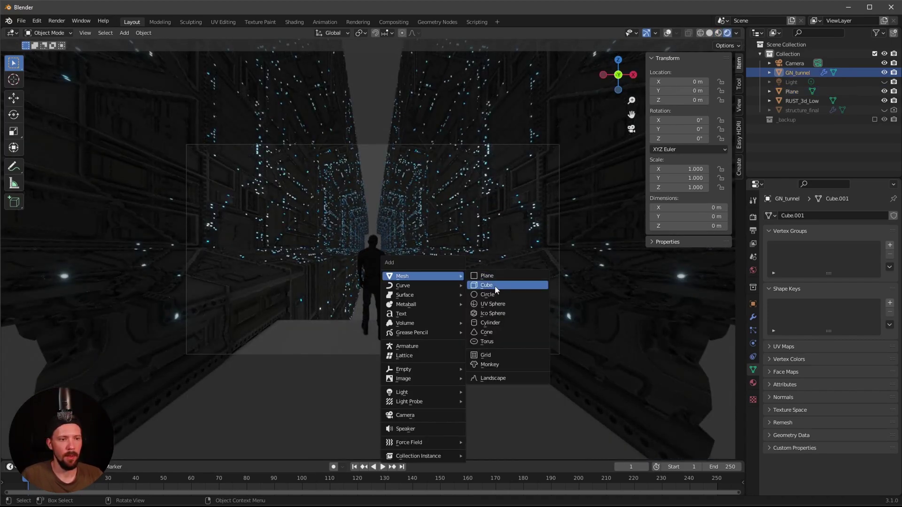
click(495, 286)
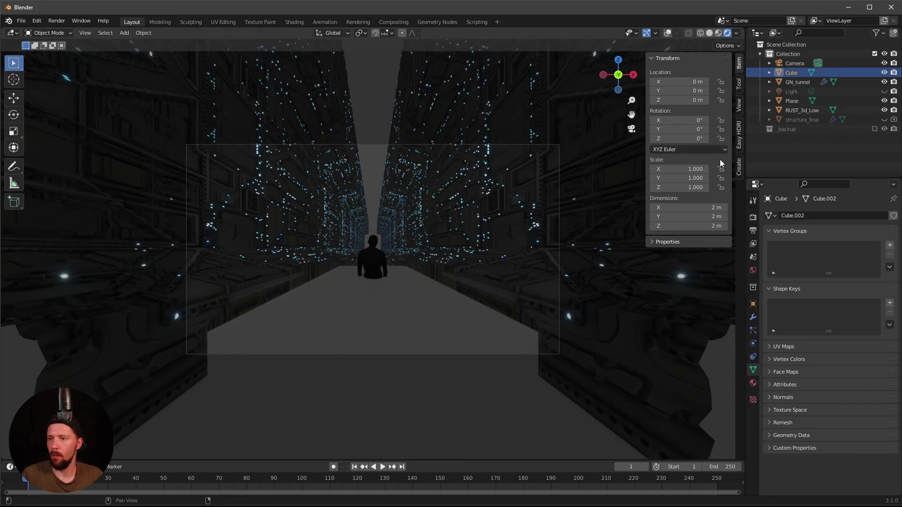
click(714, 207)
text(10)
key(Tab)
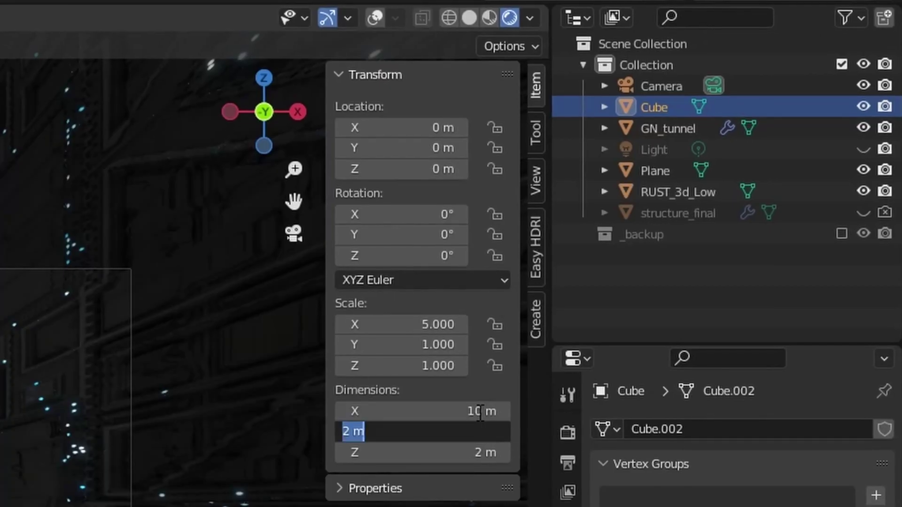
text(70)
key(Tab)
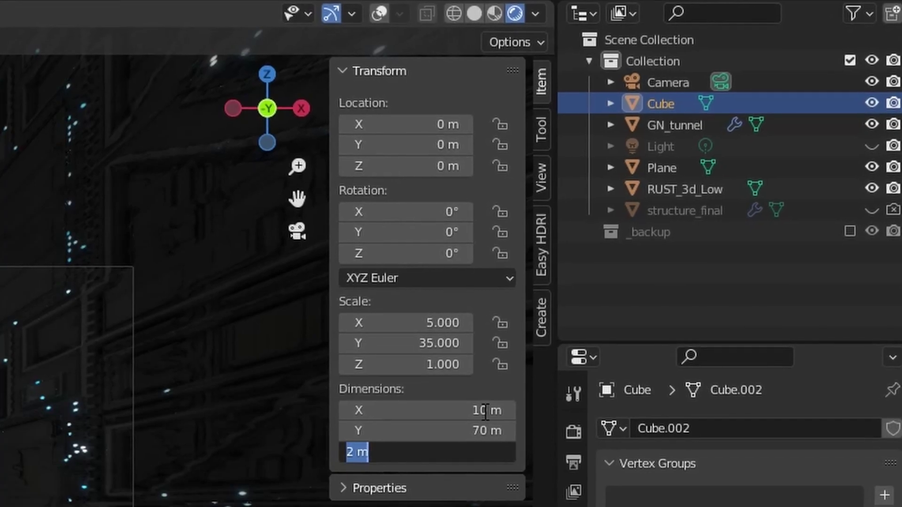
text(25)
key(Return)
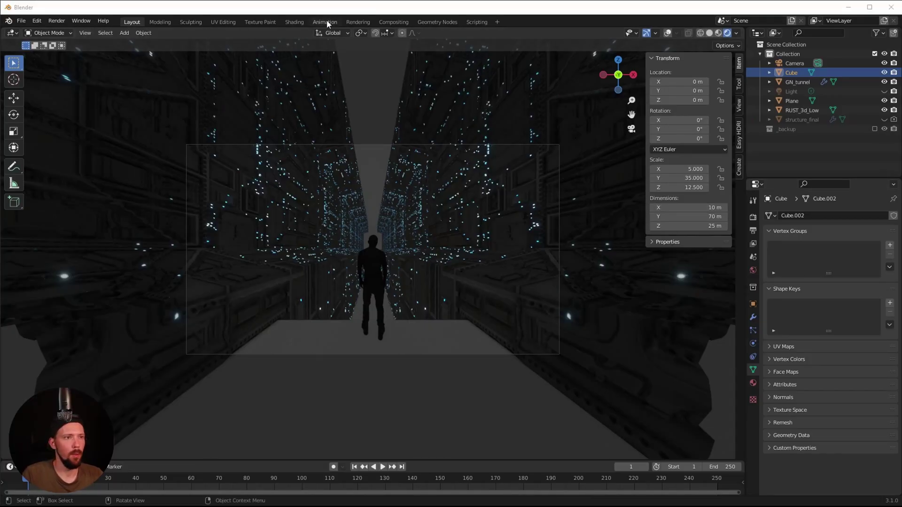
Step: In the Shading workspace, give the fog box a new material named M_fog
click(296, 22)
key(KP_0)
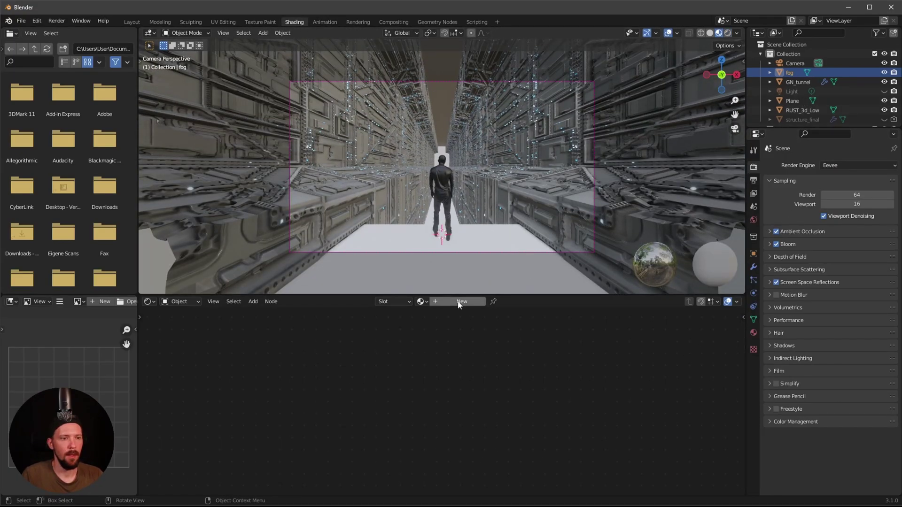
click(459, 300)
text(M_fog)
key(Return)
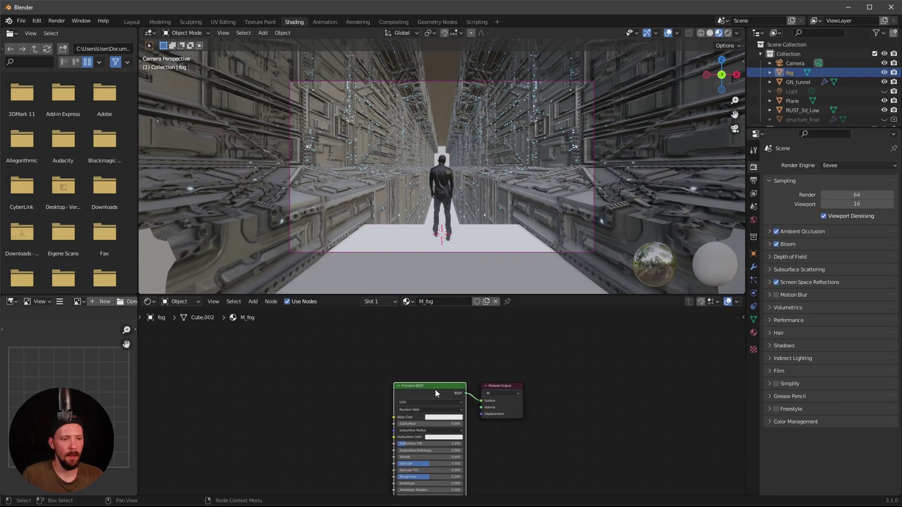
Step: Replace the Principled BSDF with a Volume Scatter node wired into the output's Volume input
scroll(437, 397, up, 6)
middle_drag(493, 359, 500, 334)
key(x)
key(shift+a)
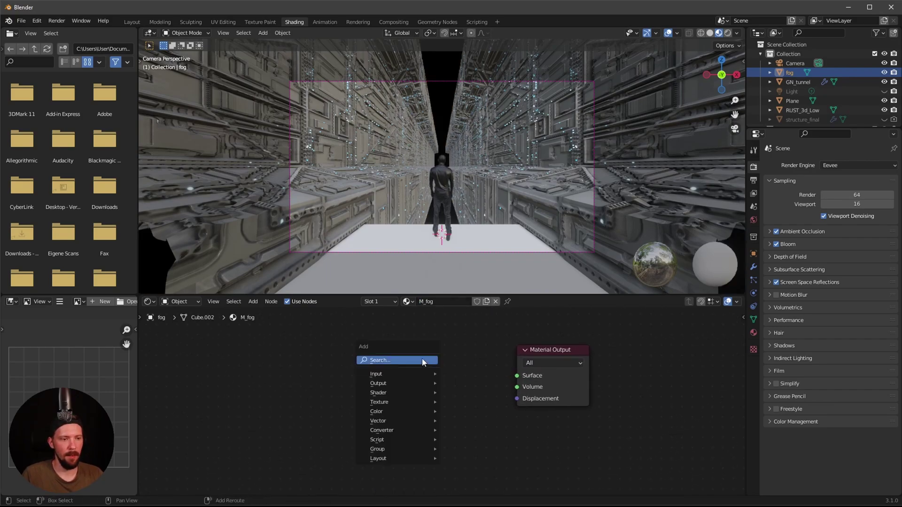
click(425, 361)
text(volum)
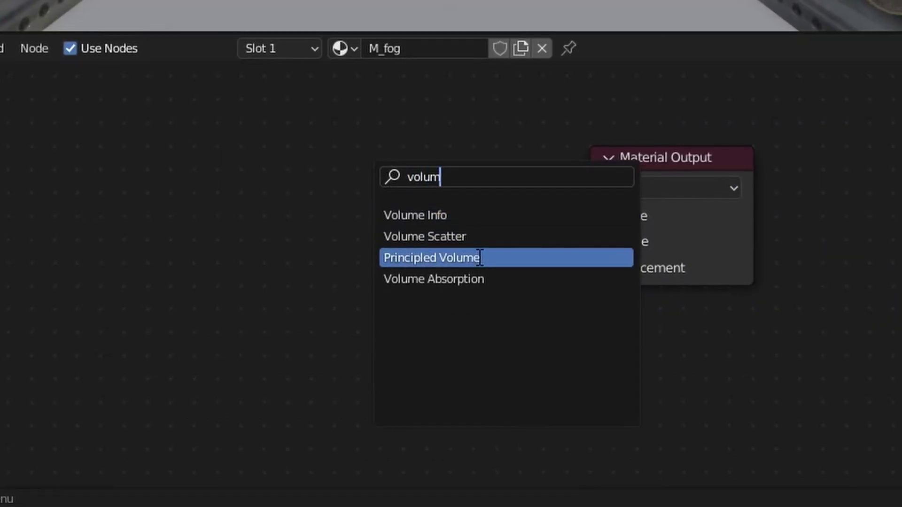
click(458, 238)
drag(474, 393, 517, 387)
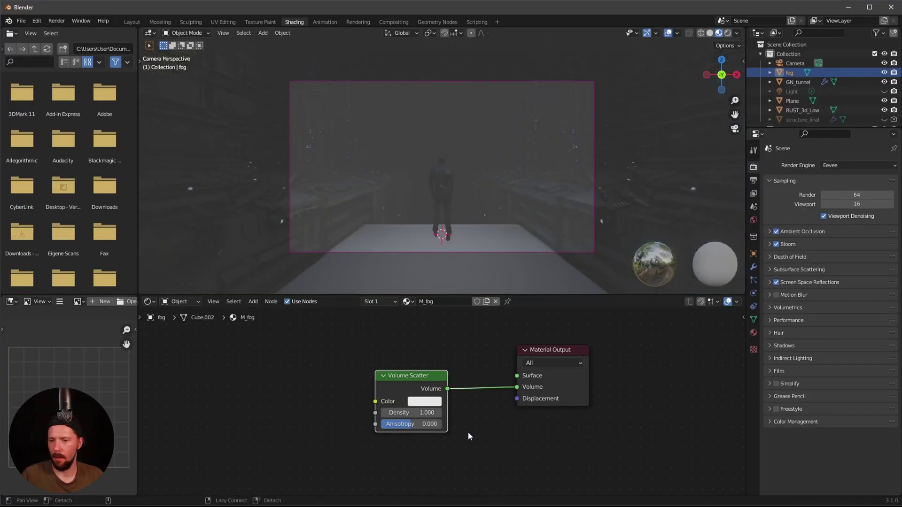
Step: Set the Volume Scatter density to 0.1 and anisotropy to 0.67
click(432, 413)
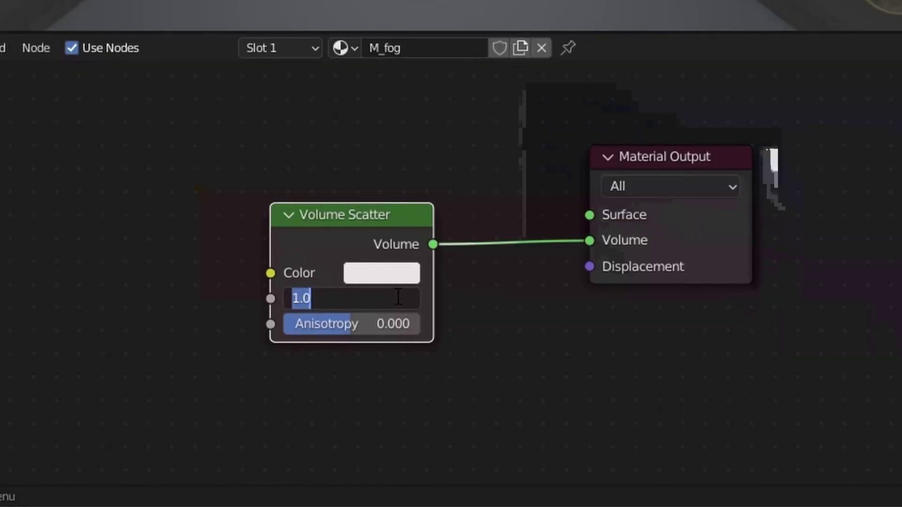
text(.1)
key(Tab)
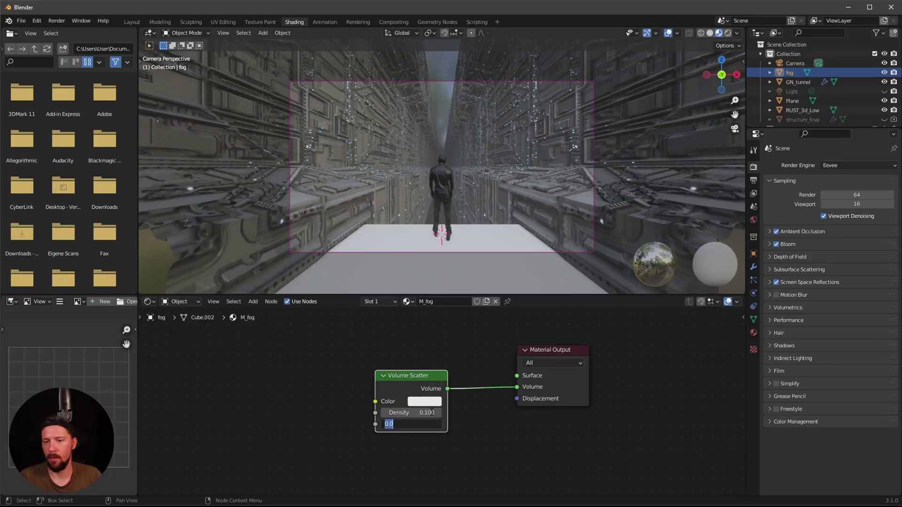
text(.67)
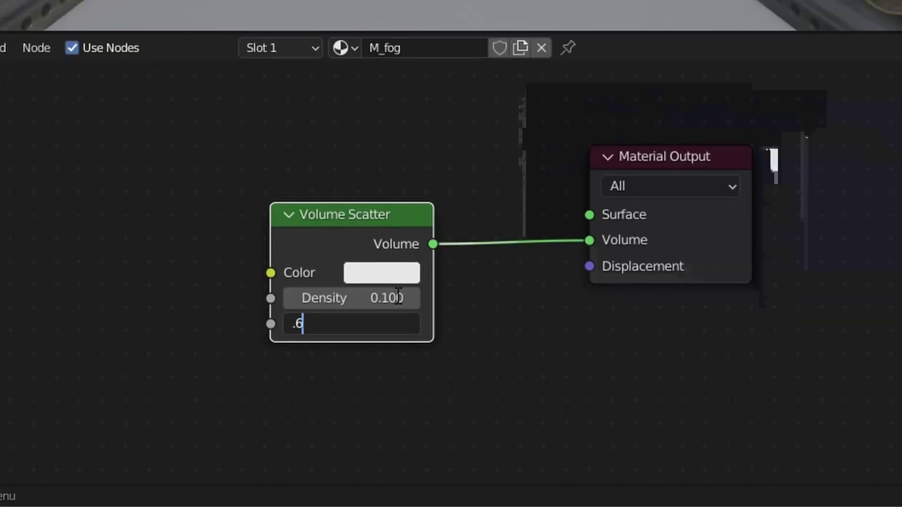
key(Return)
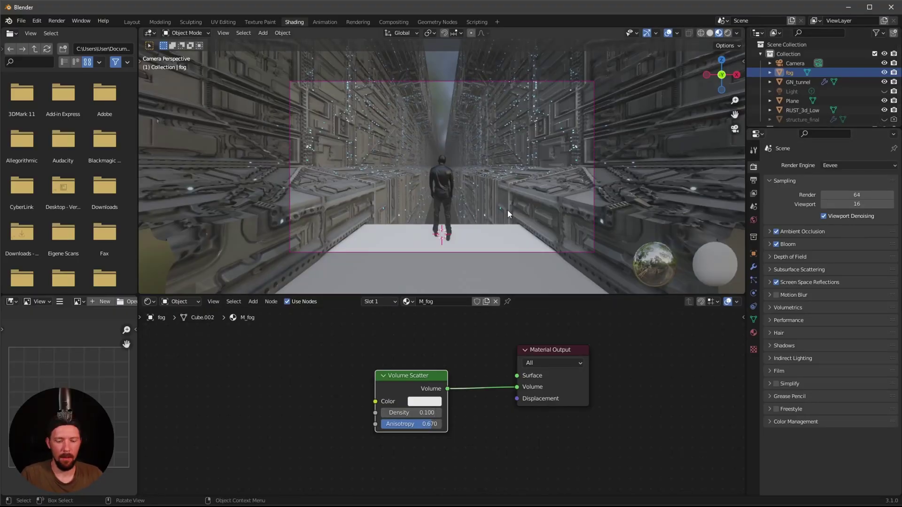
Step: Check the fog in Rendered shading and return to the camera view
key(z)
click(515, 165)
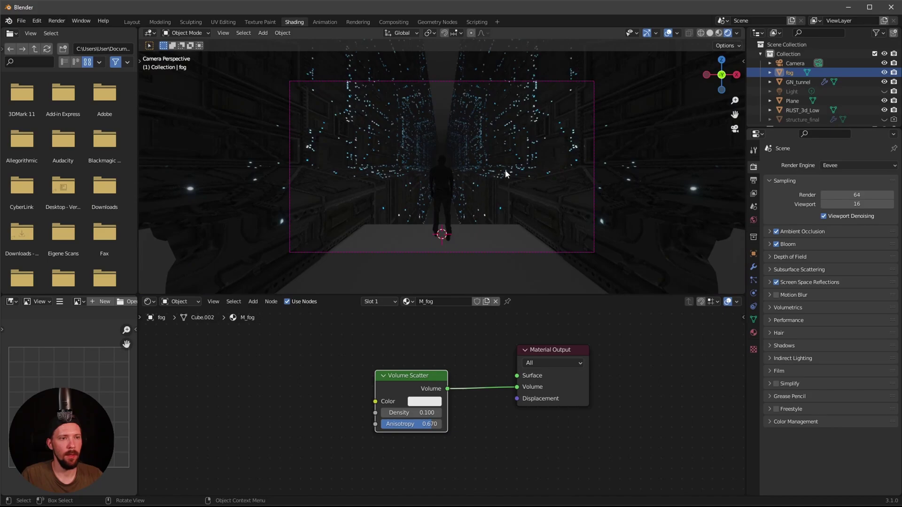
mouse_move(468, 182)
middle_down()
mouse_move(481, 179)
mouse_move(450, 180)
mouse_move(468, 184)
middle_up()
key(KP_0)
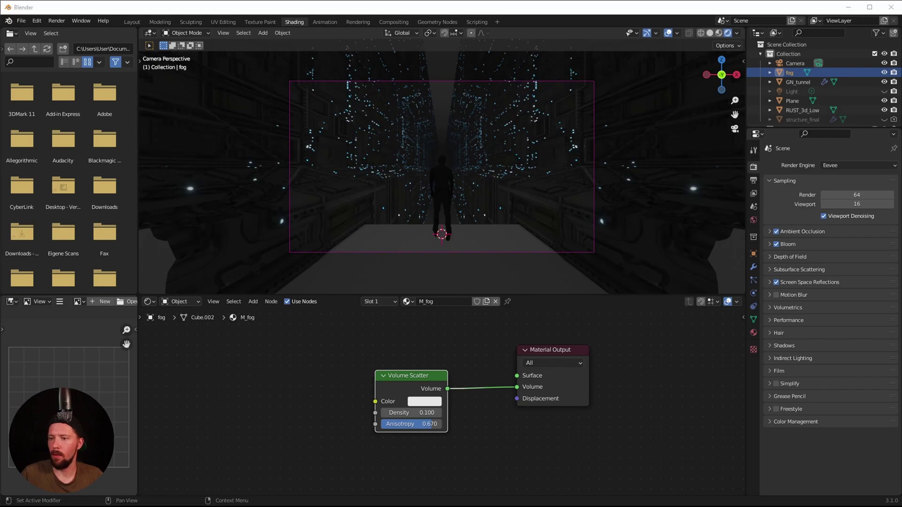
Step: Unhide the Light, colour it blue, set 5000 W power and enable contact shadows
click(851, 92)
click(884, 92)
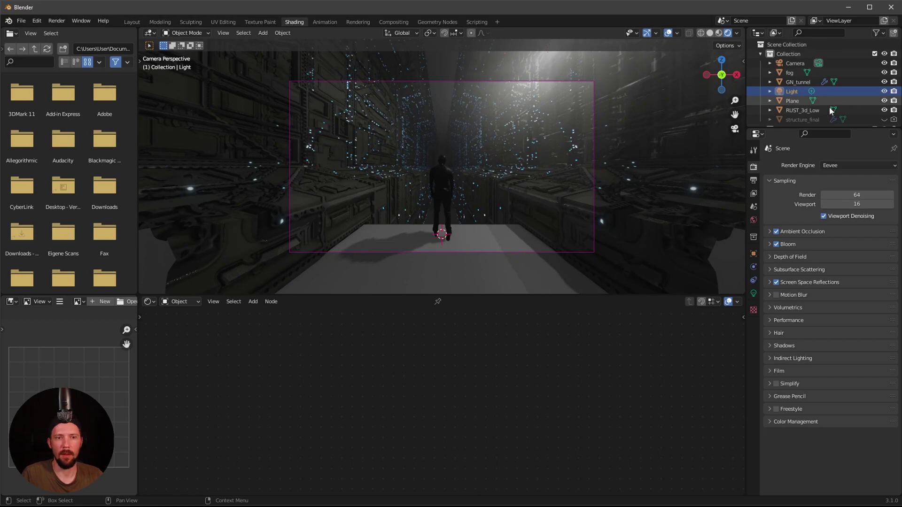
click(754, 294)
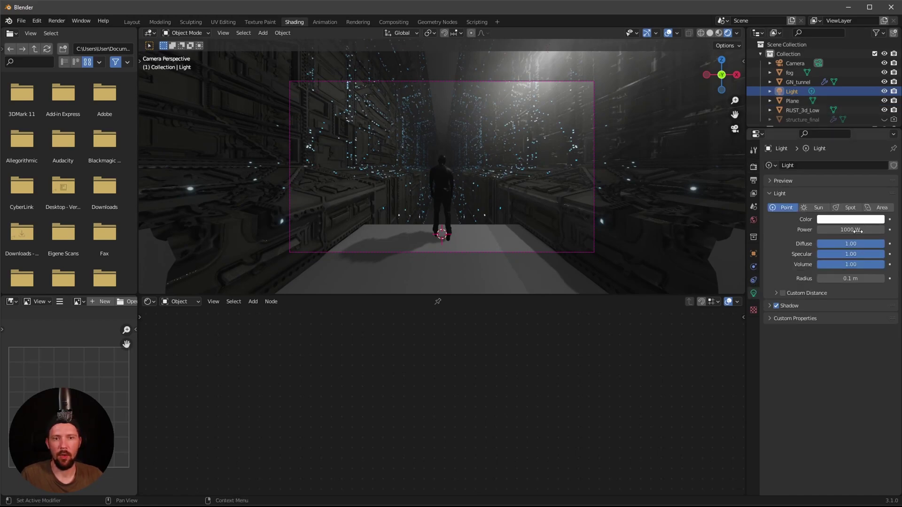
click(843, 219)
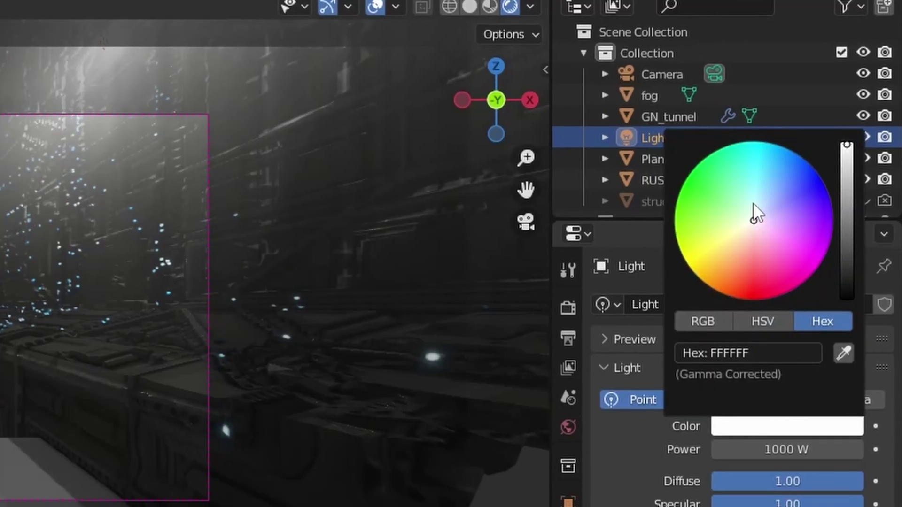
drag(838, 126, 852, 107)
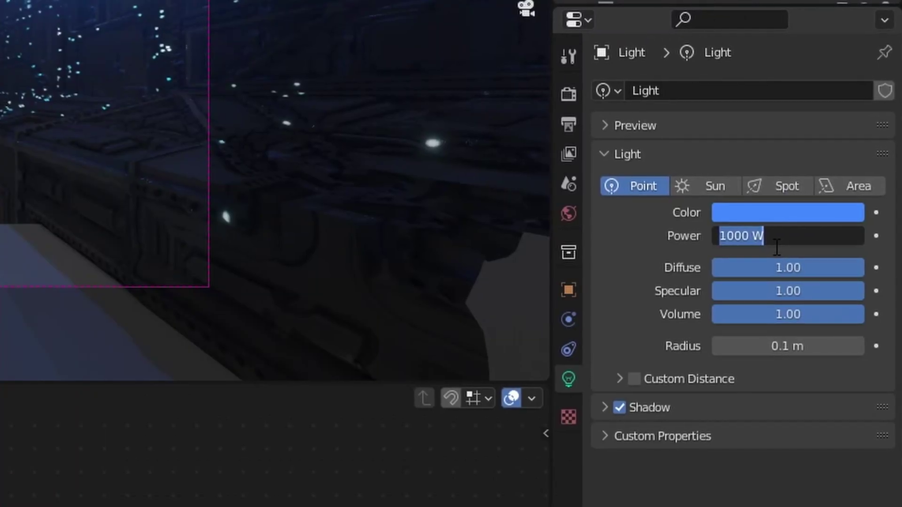
text(5000)
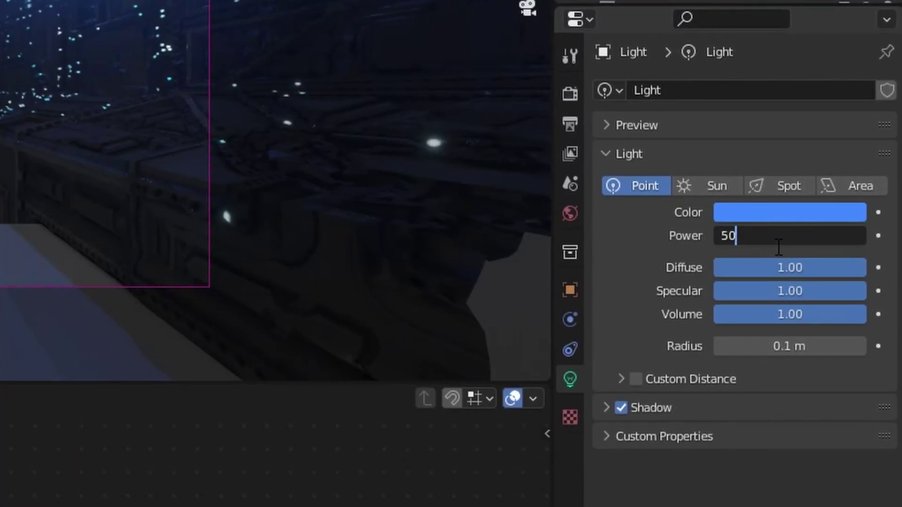
key(Return)
click(605, 408)
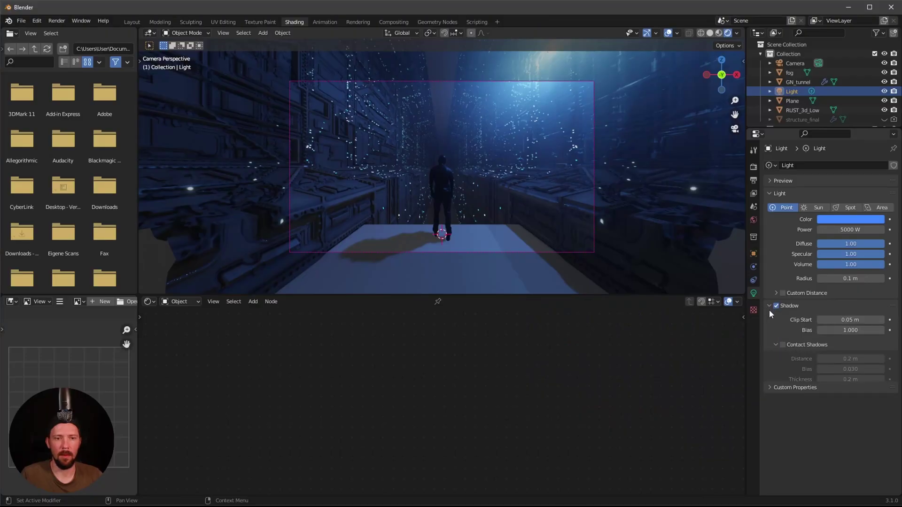
click(783, 346)
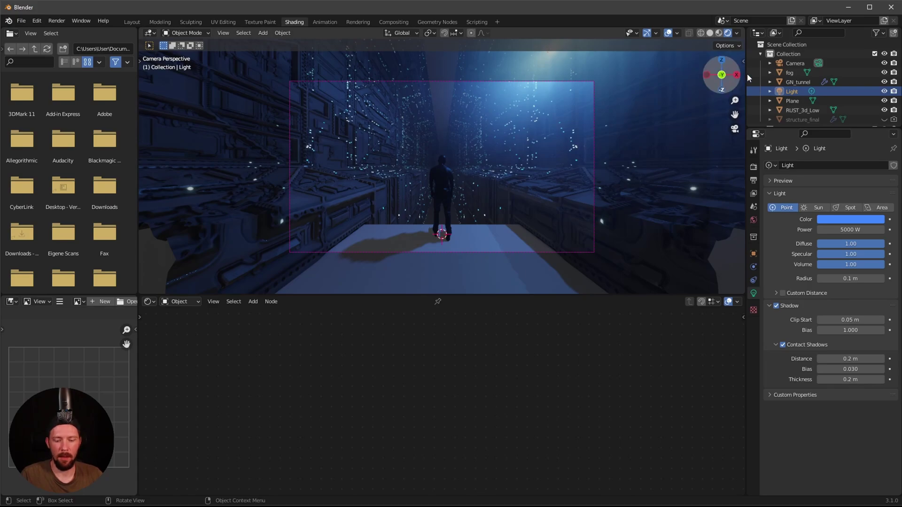
Step: Place the blue light at location 0, 20, 15 m
key(n)
click(690, 80)
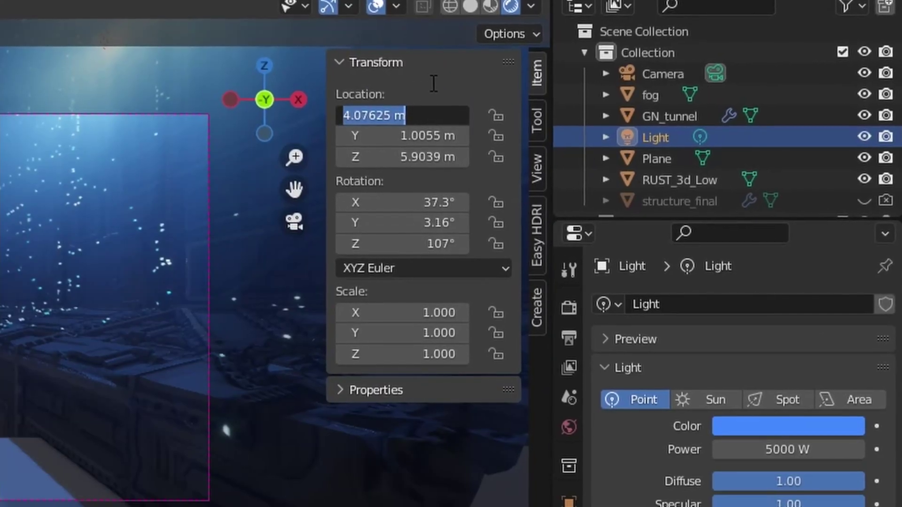
text(0)
key(Tab)
text(20)
key(Tab)
text(1)
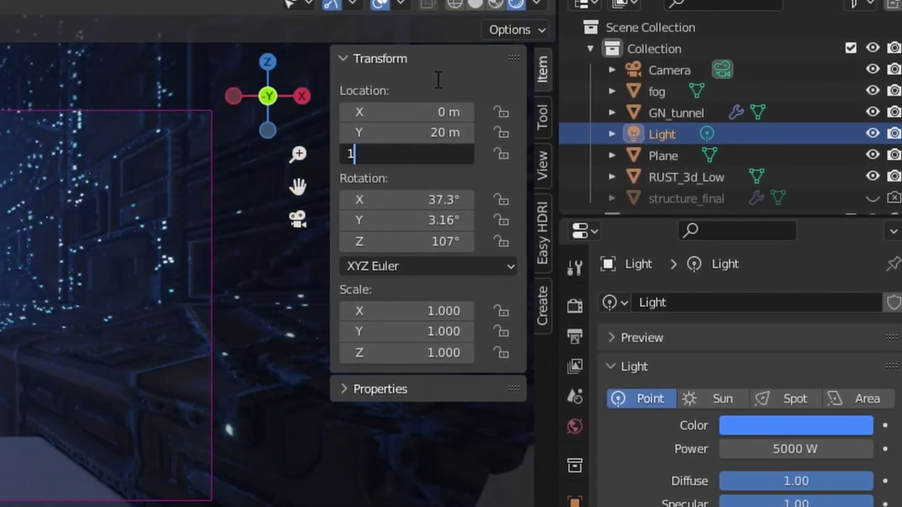
text(5)
key(Return)
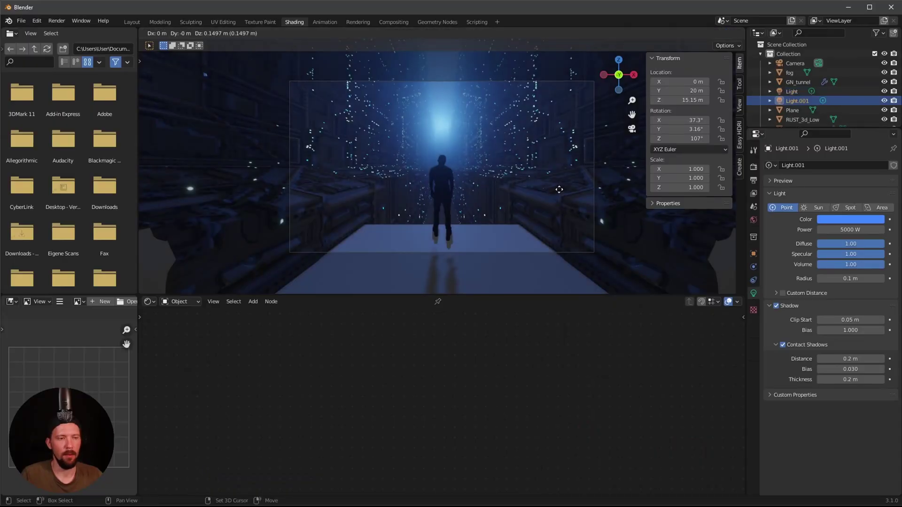
Step: Duplicate it as Light.001, colour the copy orange (FF9953), set its Z to -15 m, then select the fog box
key(shift+d)
right_click(131, 365)
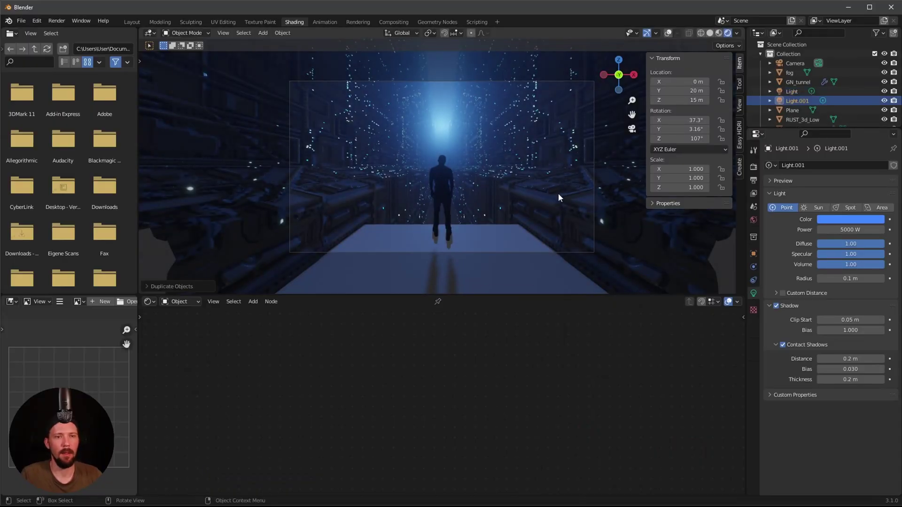
click(863, 219)
drag(869, 136, 826, 149)
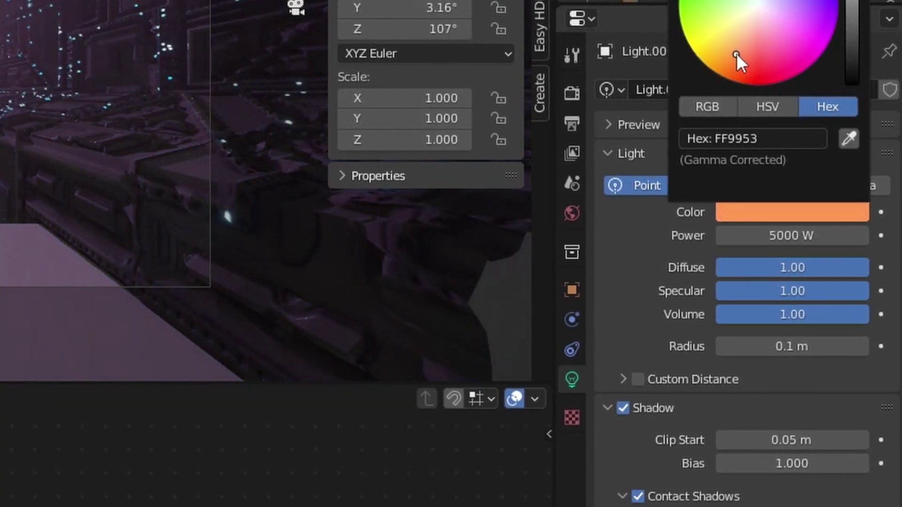
drag(737, 53, 736, 52)
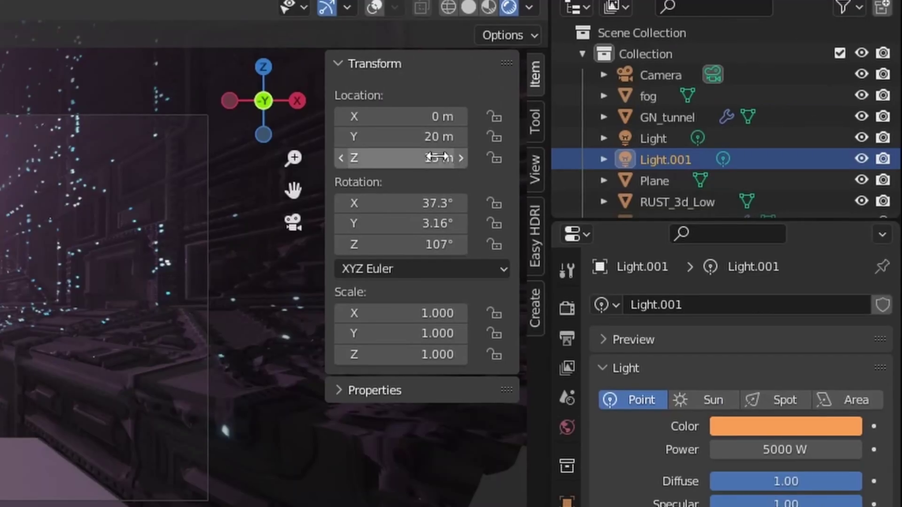
click(441, 158)
key(Home)
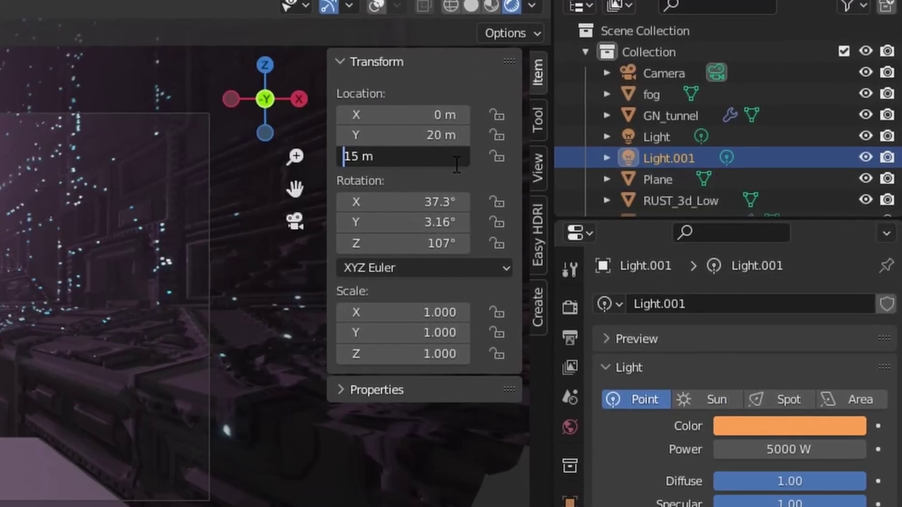
text(-)
key(Return)
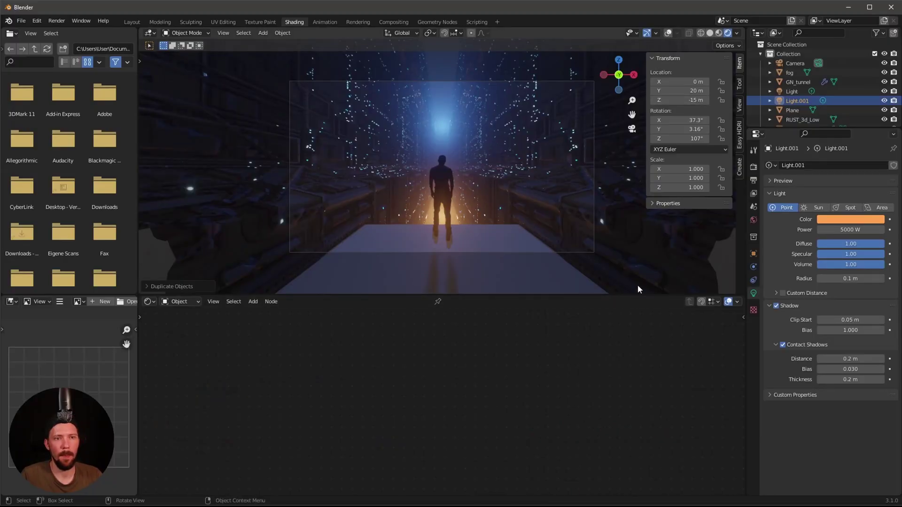
click(421, 198)
middle_drag(534, 157, 443, 193)
Step: Move the fog box along Y to about 35.2 m, checking the framing through the camera
key(g)
key(y)
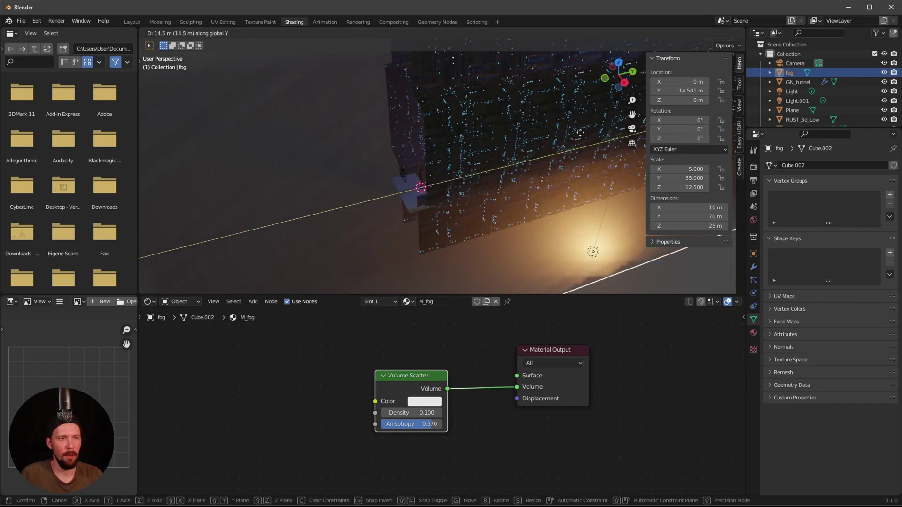
click(509, 188)
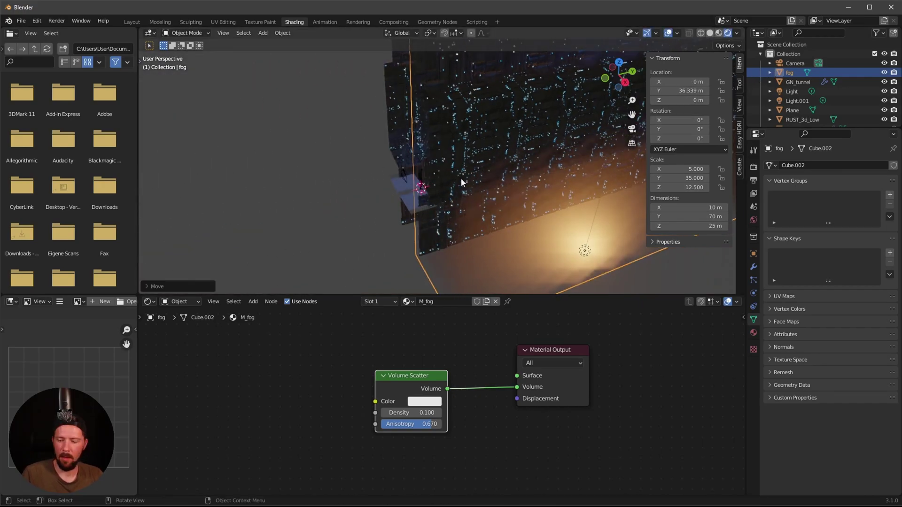
key(KP_0)
key(g)
key(y)
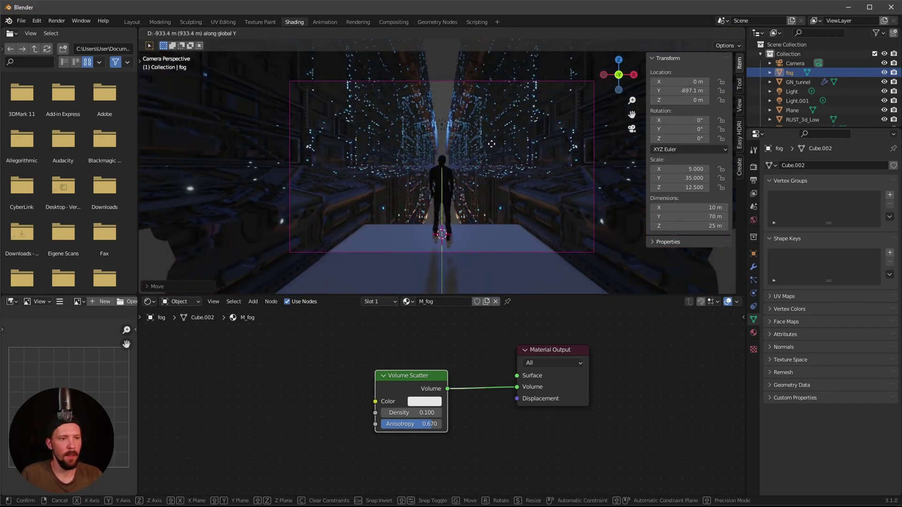
click(484, 169)
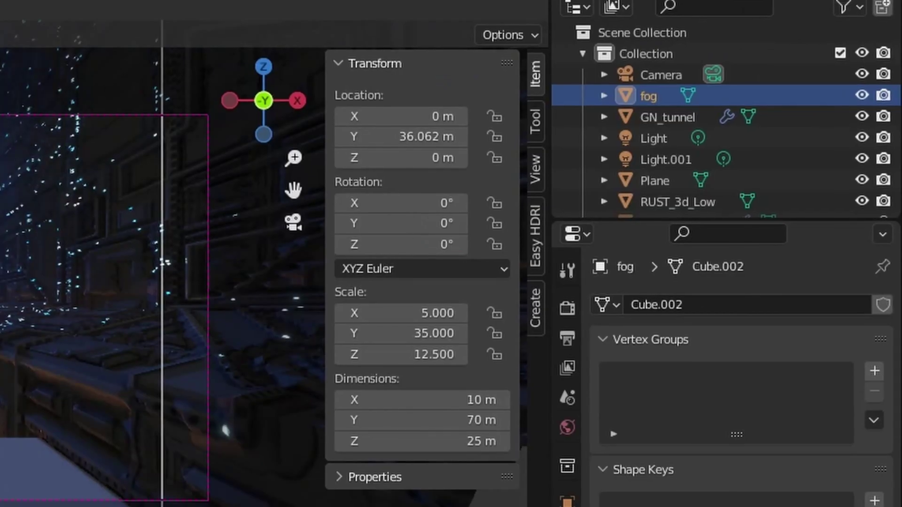
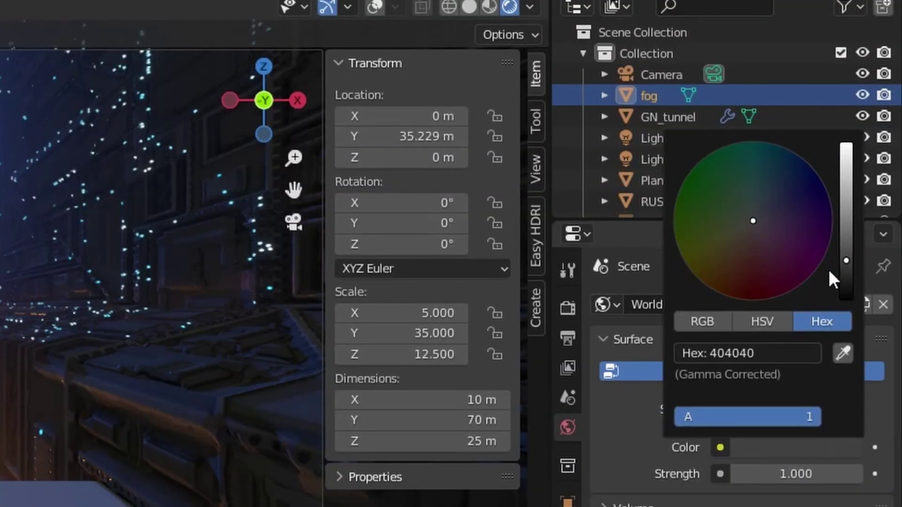
Step: Drag the World Surface Color value down to turn the background black
drag(868, 154, 877, 170)
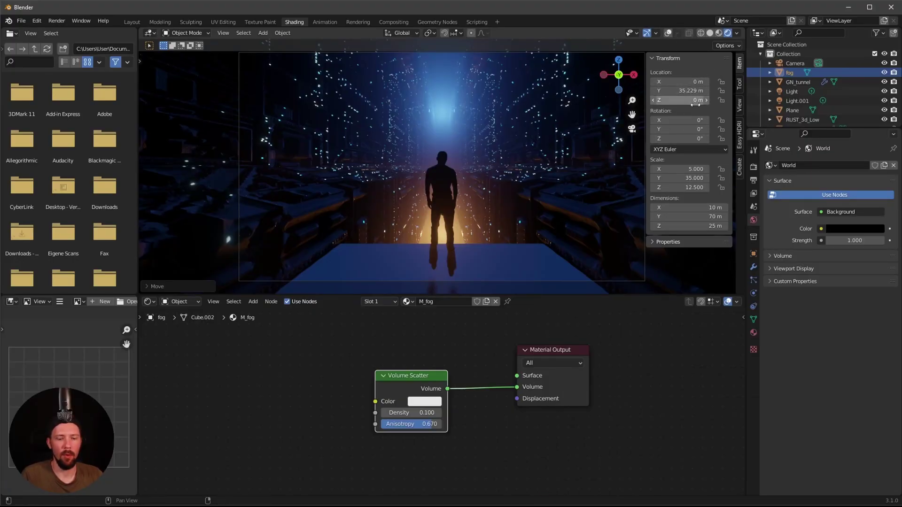
Step: Rename the Plane object to 'floor' and its material to 'M_floor'
key(n)
click(509, 280)
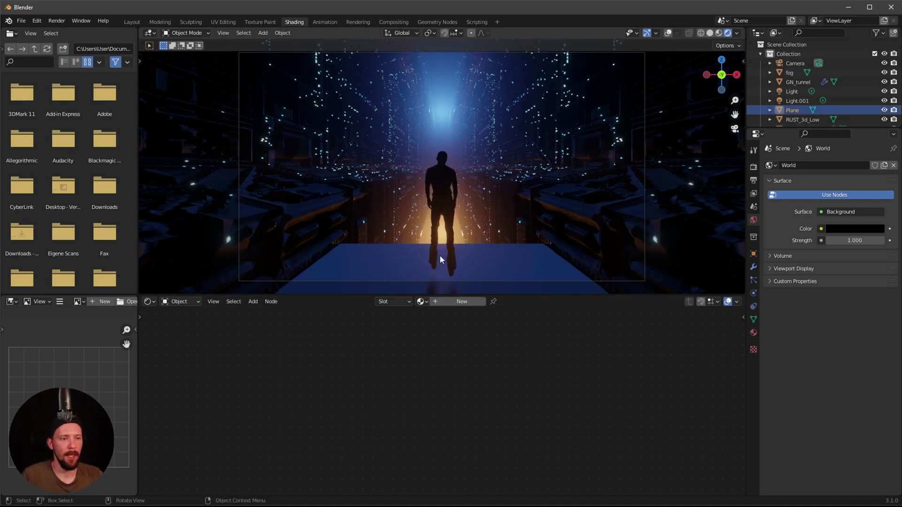
scroll(789, 110, down, 1)
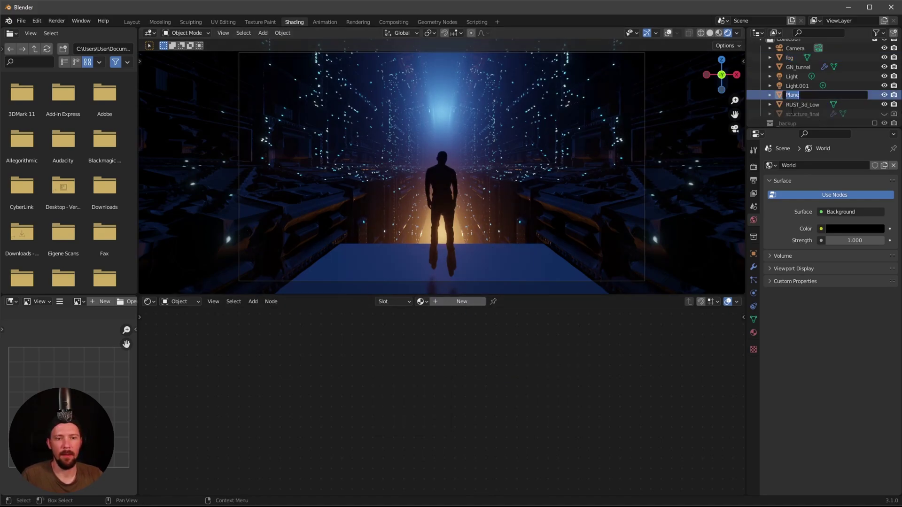
double_click(792, 95)
text(floor)
key(Return)
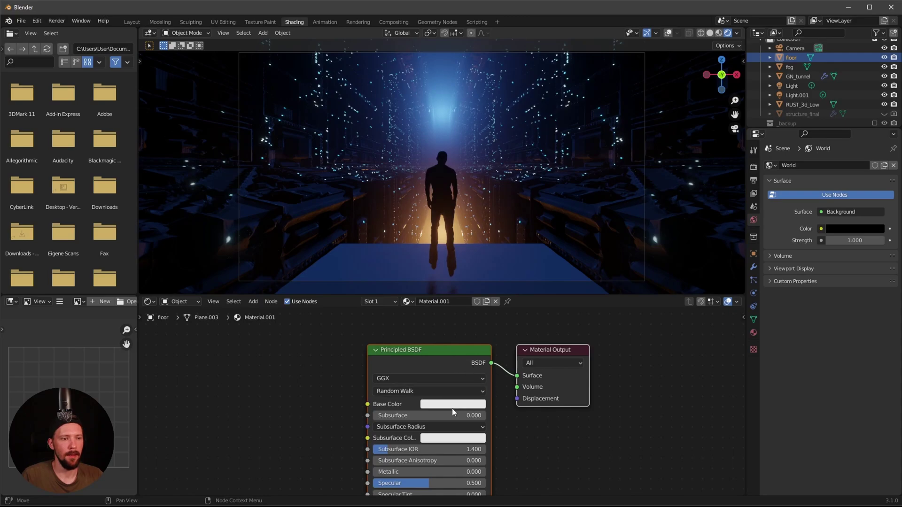
click(437, 302)
text(M)
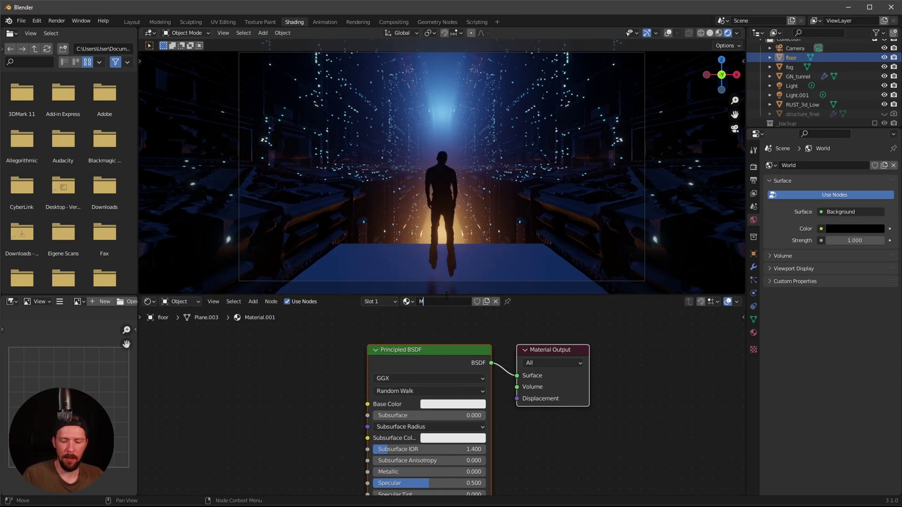
text(_floor)
key(Return)
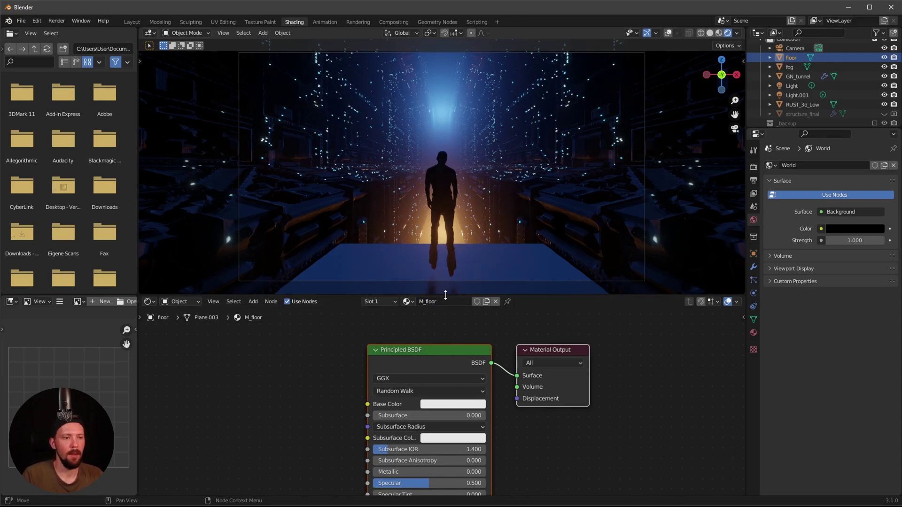
Step: Give M_floor a black Base Color and lower its Roughness to 0.068
click(474, 404)
drag(511, 263, 516, 353)
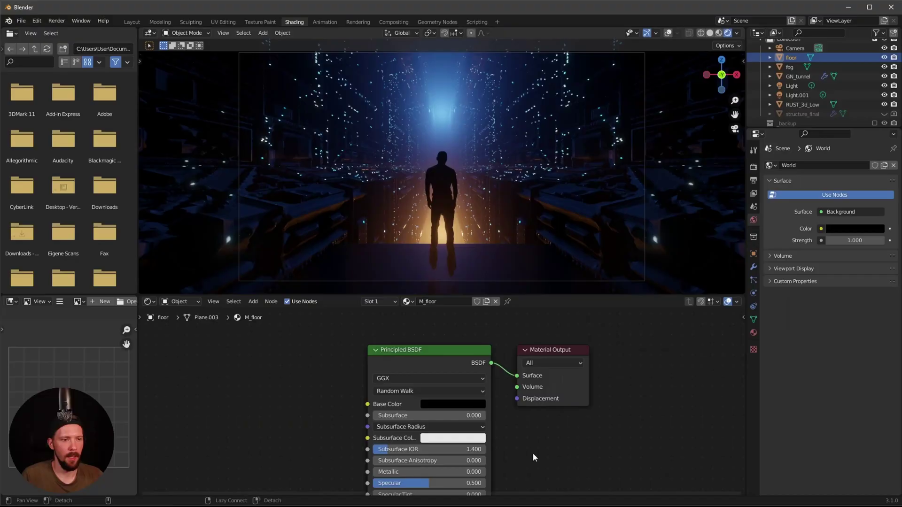
middle_drag(533, 451, 546, 334)
drag(437, 396, 380, 410)
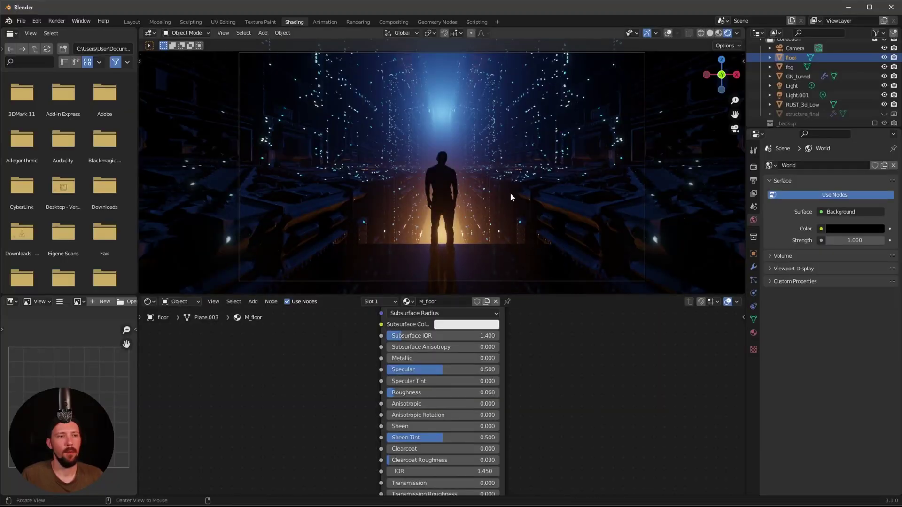
scroll(514, 187, down, 2)
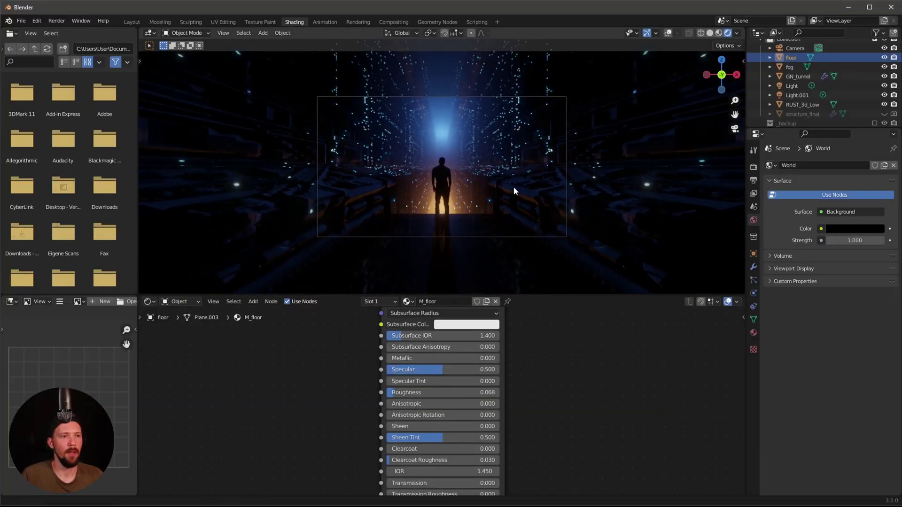
click(753, 179)
Step: Set the Color Management Look to Medium Contrast with the Filmic view transform
click(753, 167)
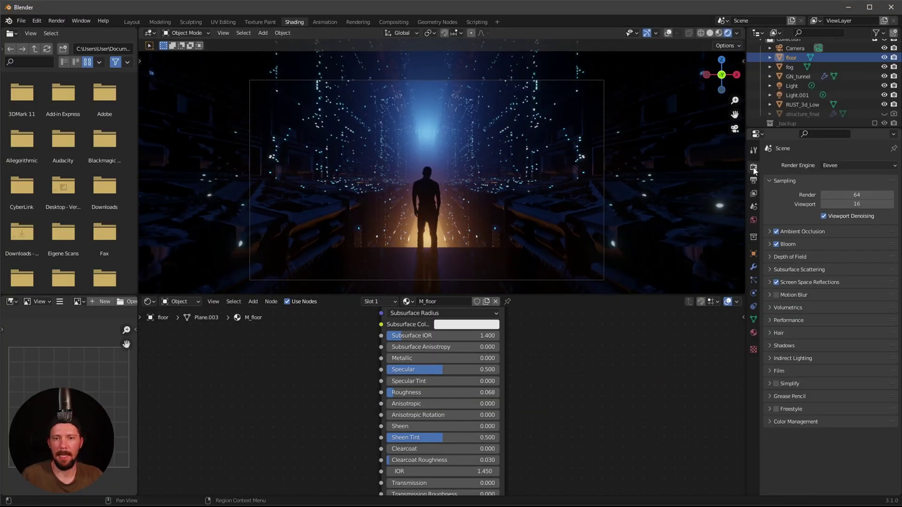
click(780, 422)
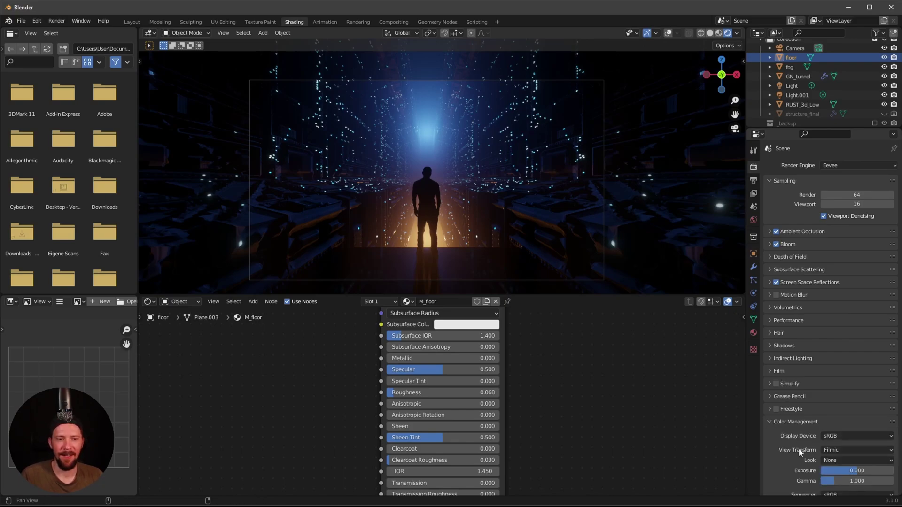
scroll(794, 423, down, 1)
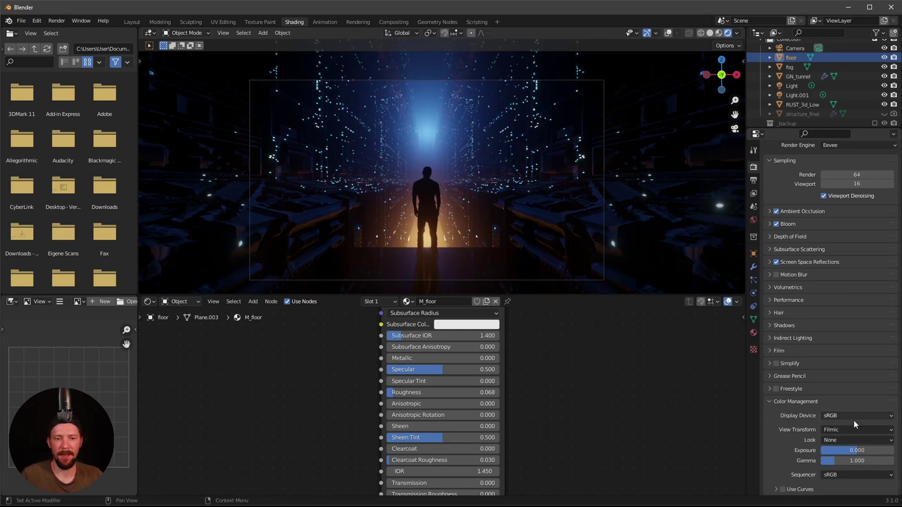
click(849, 441)
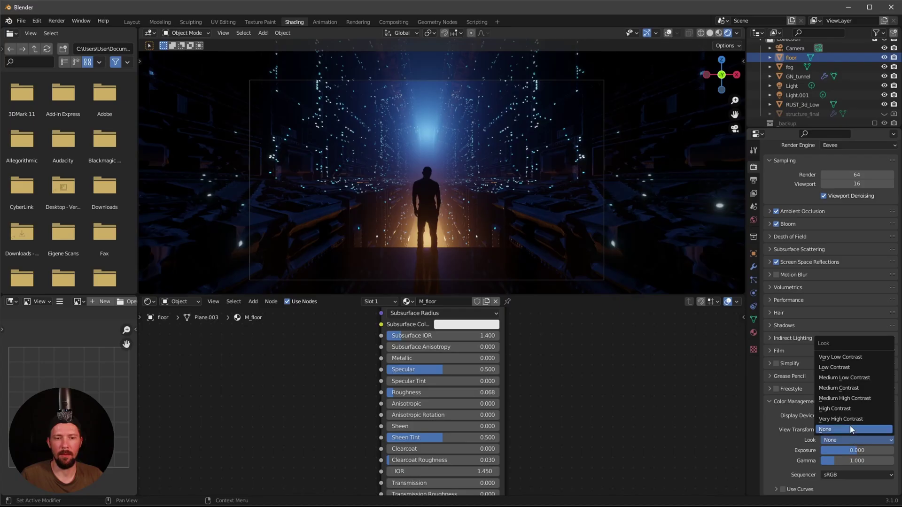
click(864, 408)
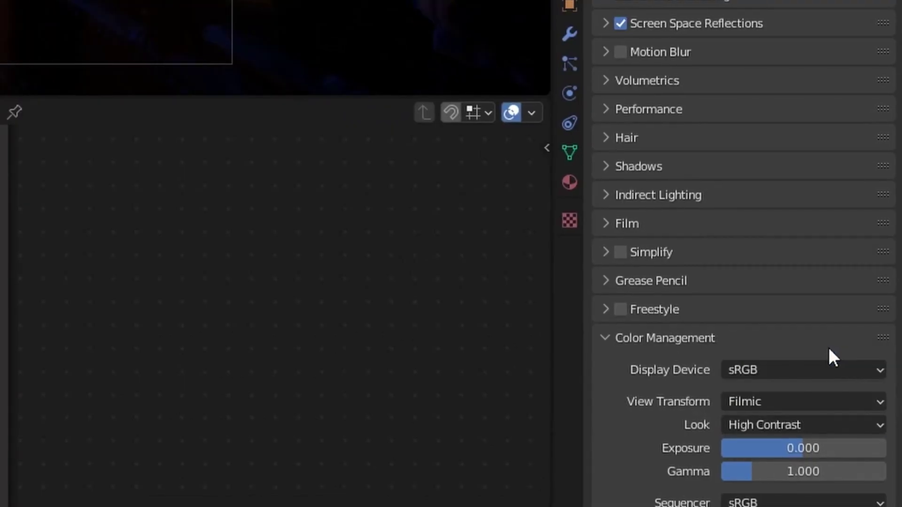
click(794, 426)
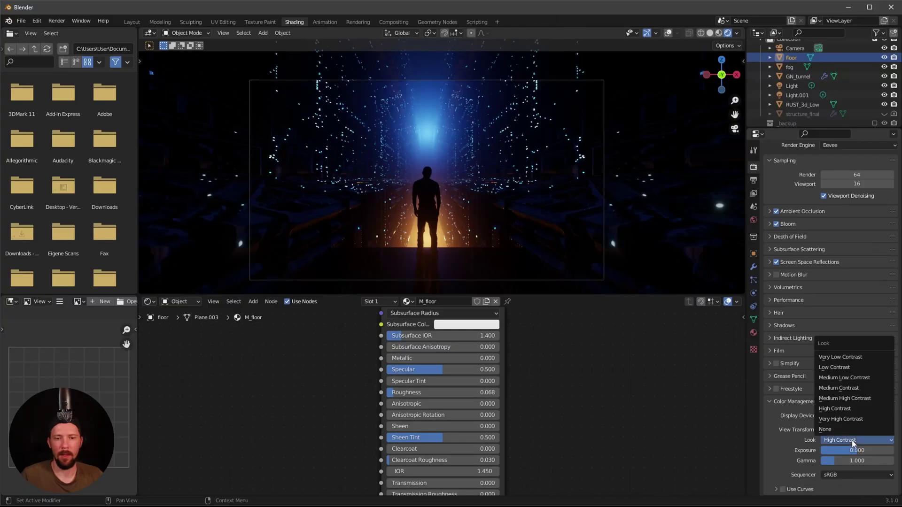
click(862, 389)
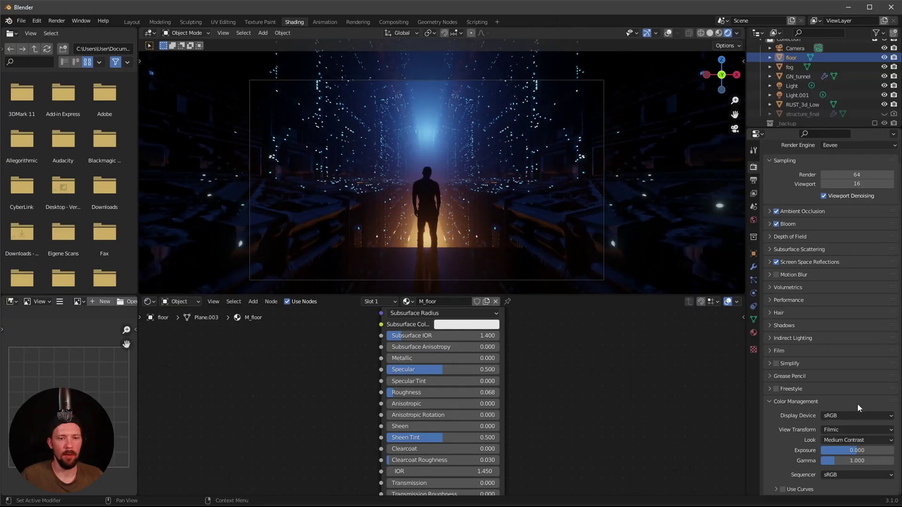
scroll(563, 181, up, 1)
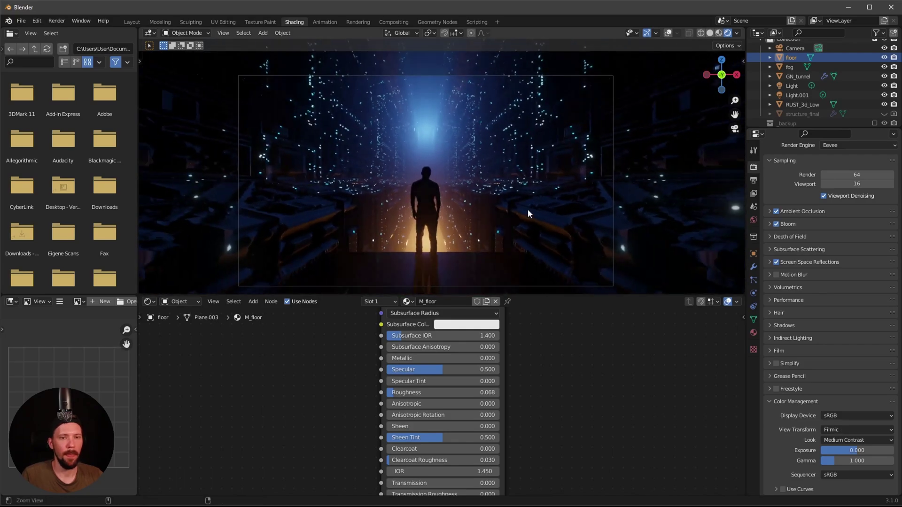
click(753, 181)
click(753, 167)
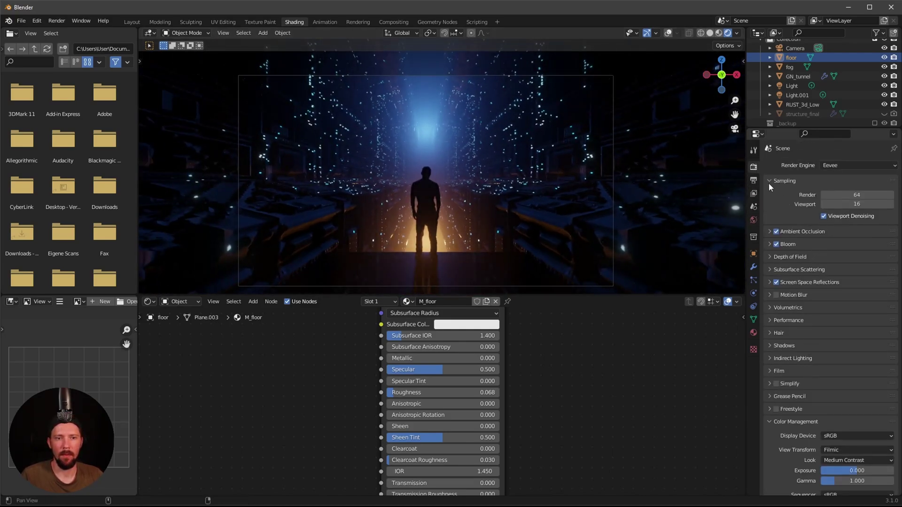
Step: Preview in Cycles on GPU Compute, then switch the render engine back to Eevee
click(841, 165)
click(860, 200)
click(853, 189)
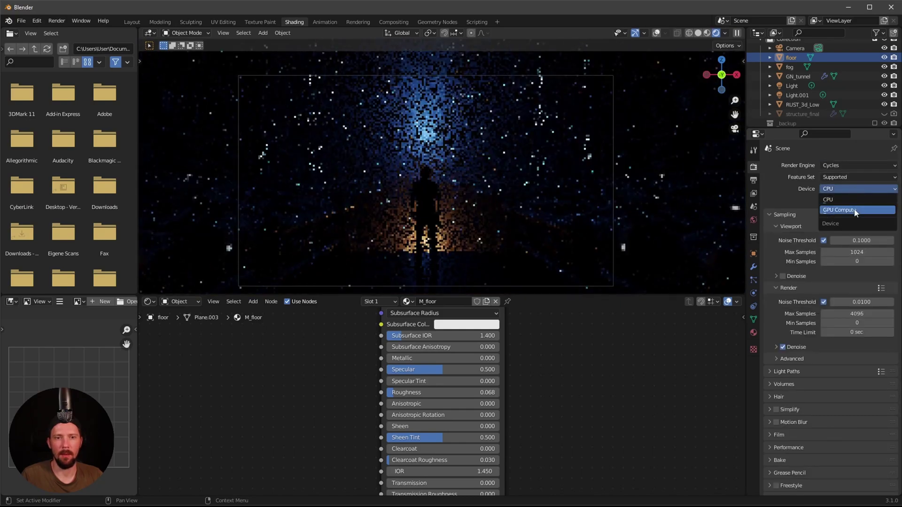
click(867, 205)
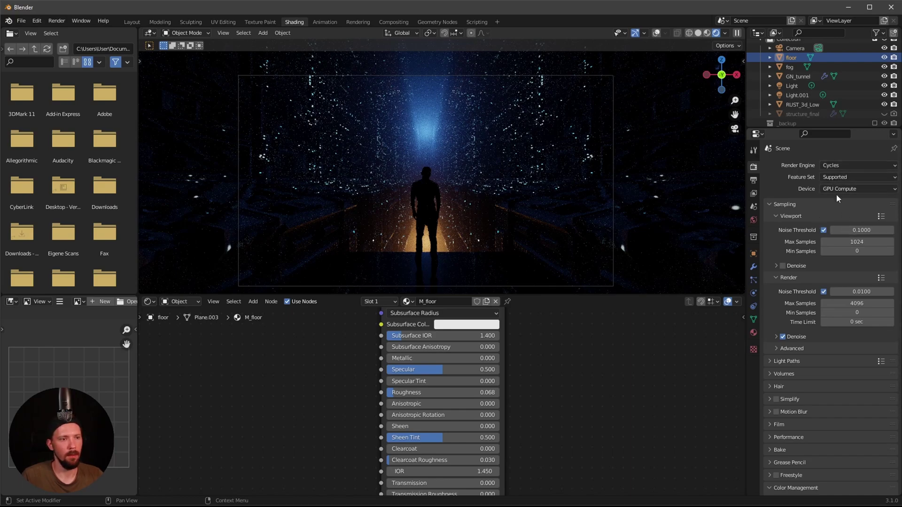
click(840, 166)
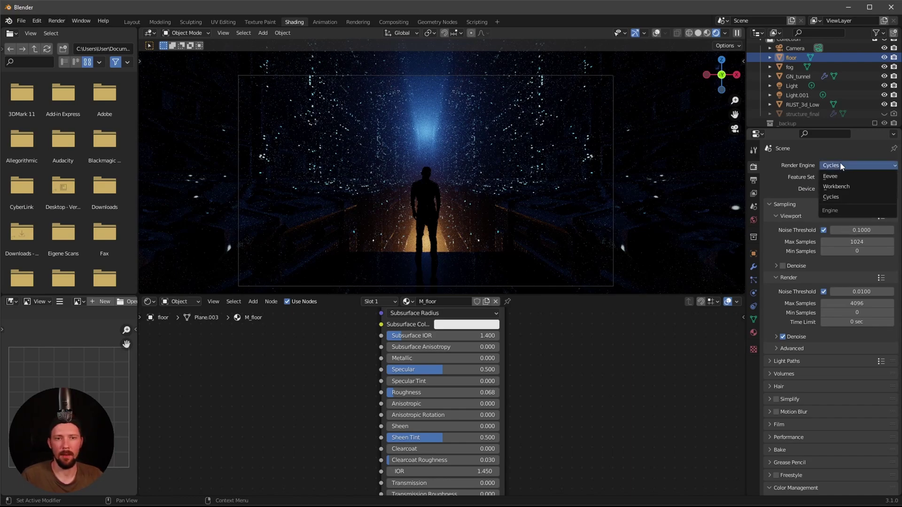
click(841, 178)
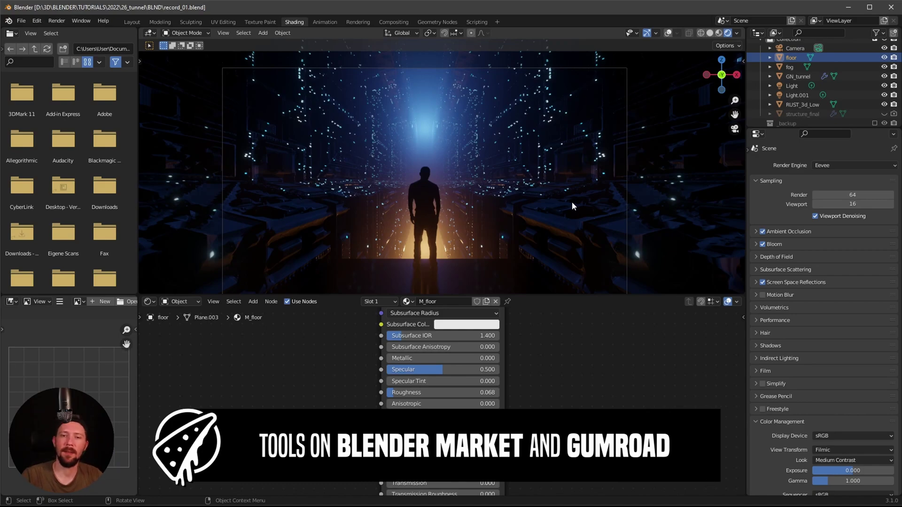